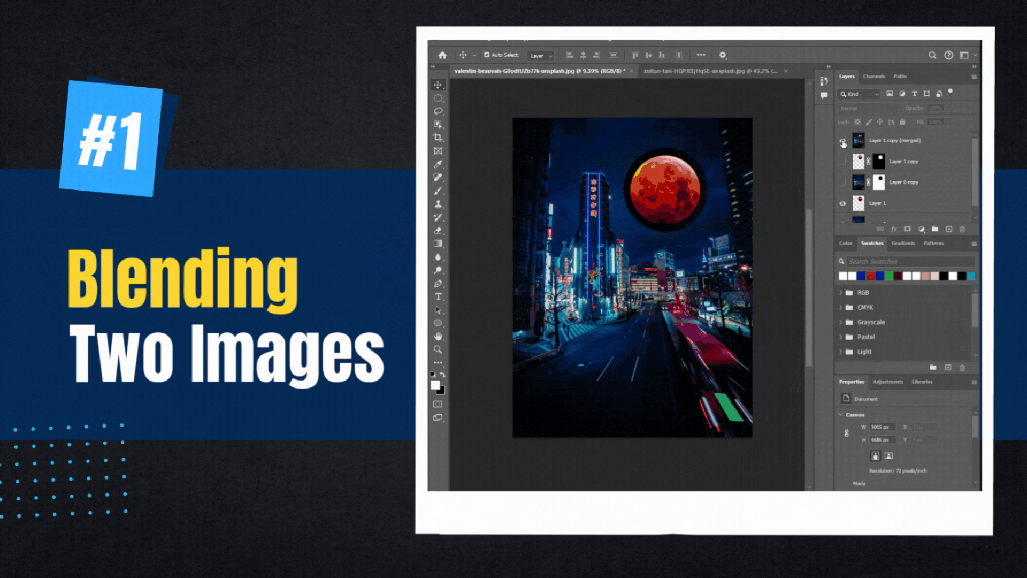
Step: Toggle the visibility of the Layer 1 copy (merged) layer to compare the moon composite before and after blending
click(843, 141)
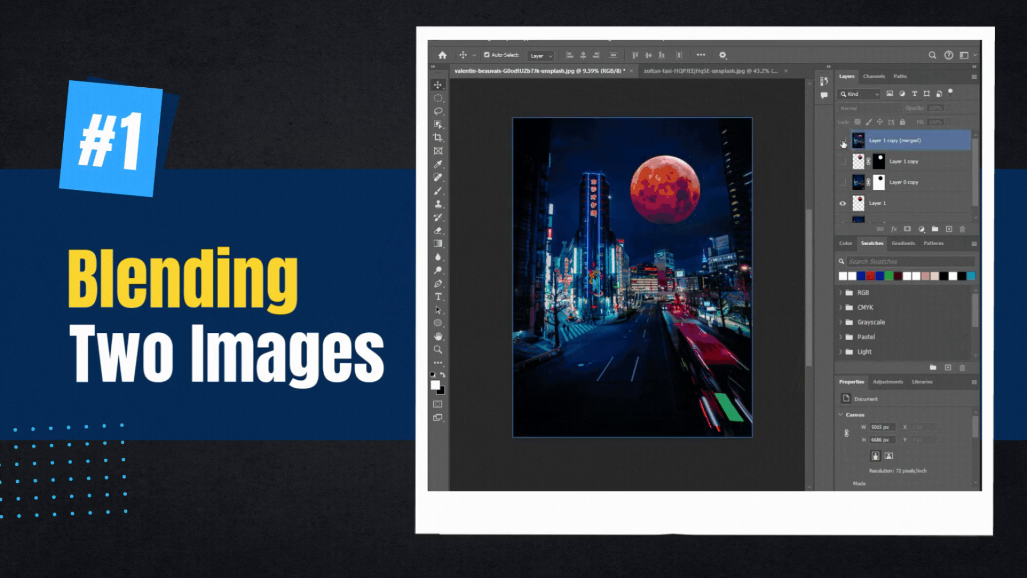
click(843, 142)
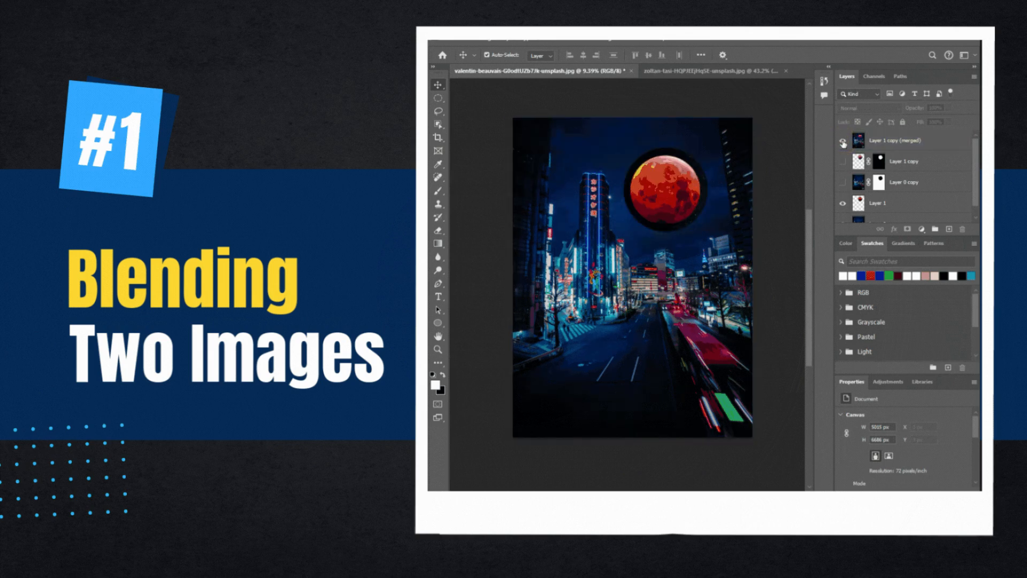
click(844, 142)
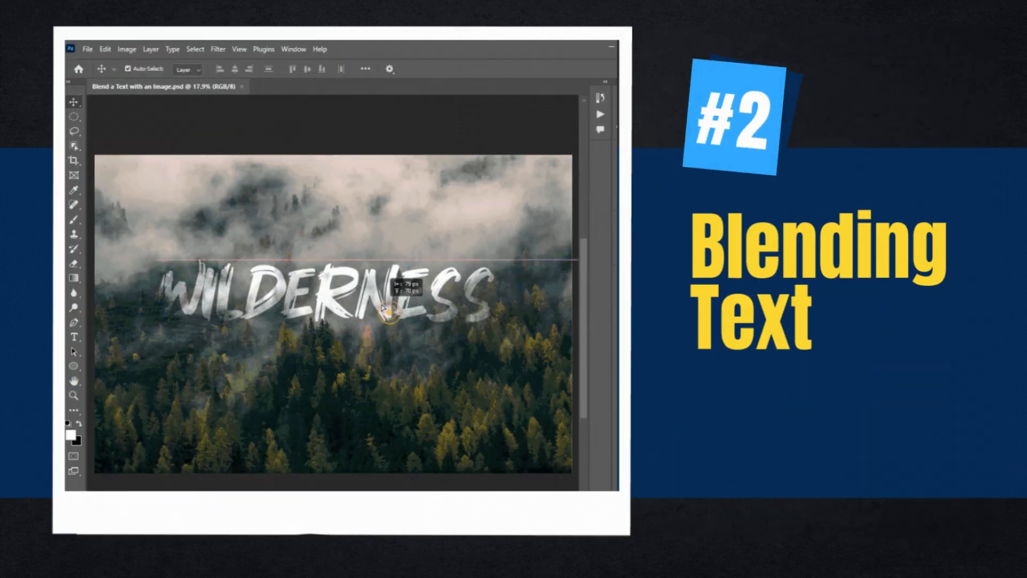
Step: Reposition the WILDERNESS text slightly lower over the misty forest image
drag(374, 300, 383, 321)
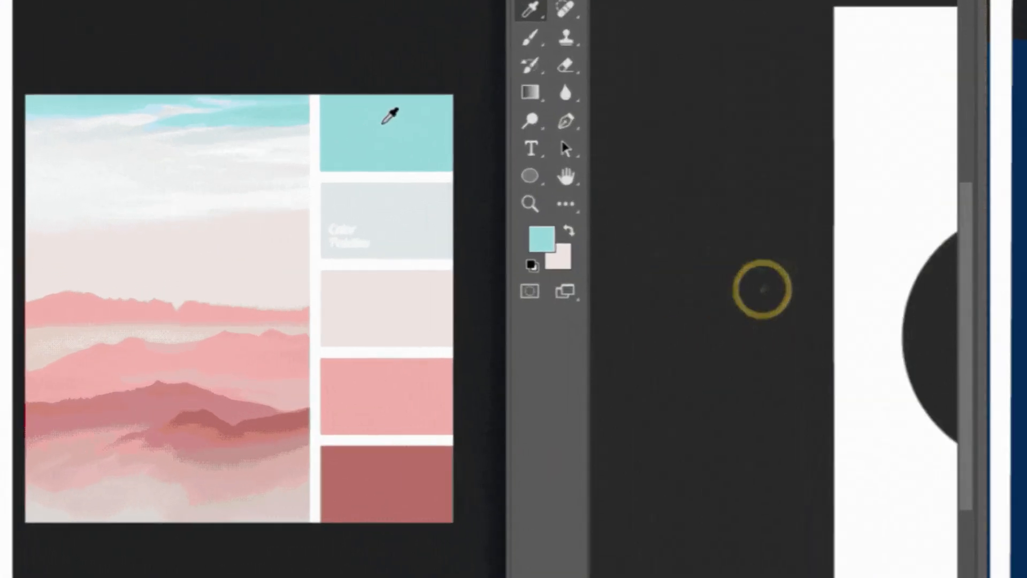
Step: Sample the light grey, pale pink, dark red and teal swatches of the colour palette image as foreground colours
click(350, 215)
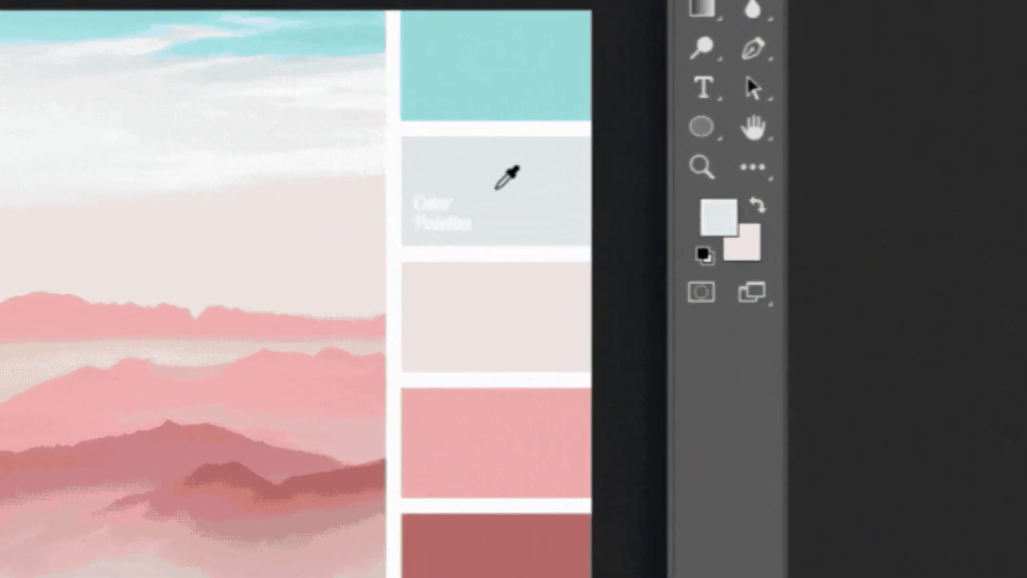
click(482, 319)
click(464, 561)
click(358, 30)
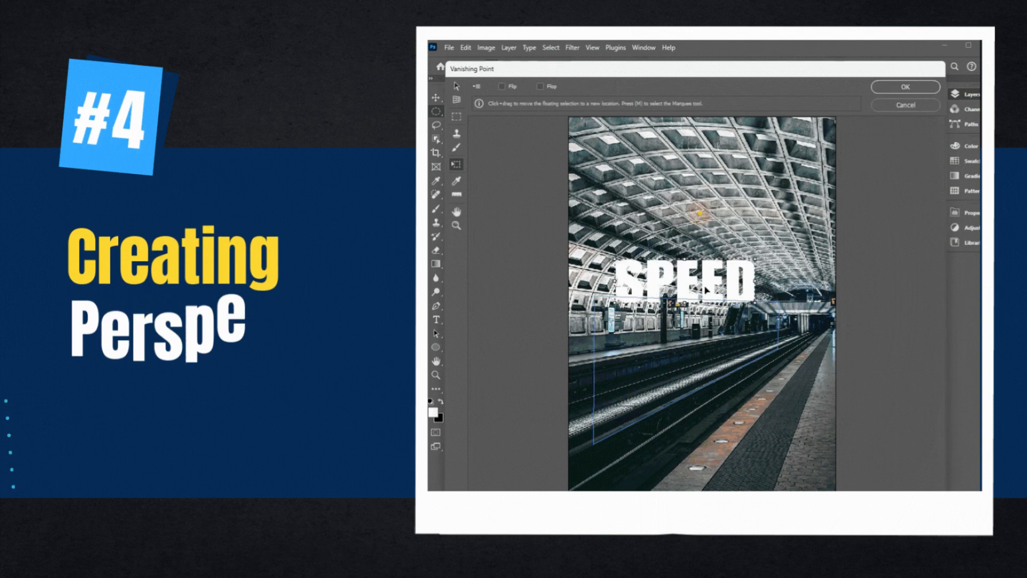
Step: Move the floating SPEED text onto the perspective plane along the train tracks in Vanishing Point
drag(705, 291, 781, 325)
drag(640, 358, 595, 369)
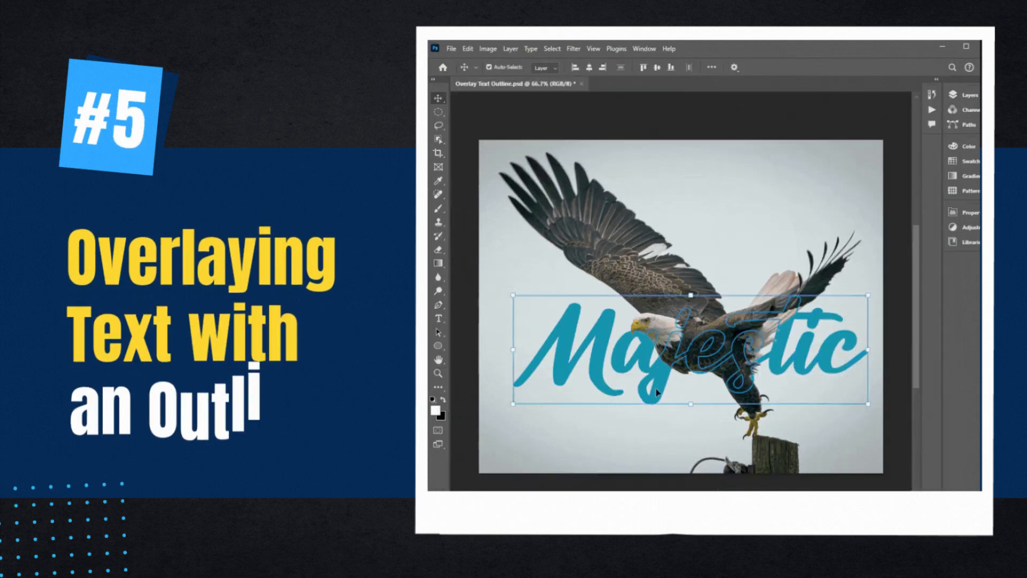
Step: Shift the outlined Majestic text slightly over the eagle image
mouse_move(656, 389)
mouse_down()
mouse_move(646, 368)
mouse_move(664, 356)
mouse_move(656, 375)
mouse_move(650, 356)
mouse_move(666, 374)
mouse_move(646, 380)
mouse_move(651, 394)
mouse_up()
click(648, 438)
click(624, 488)
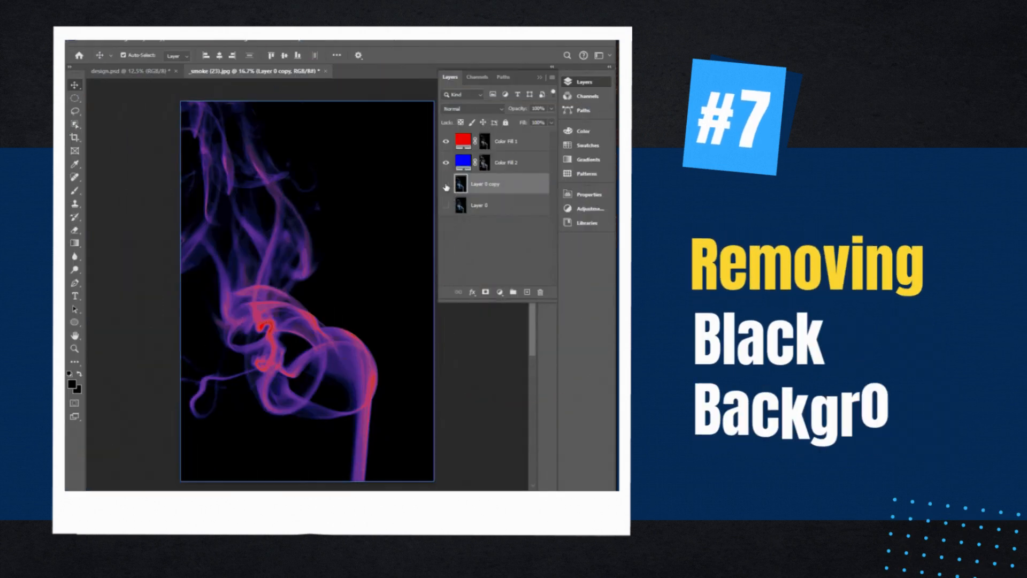
Step: Toggle the visibility of the Layer 0 copy layer to compare the coloured smoke with and without its black background
click(446, 185)
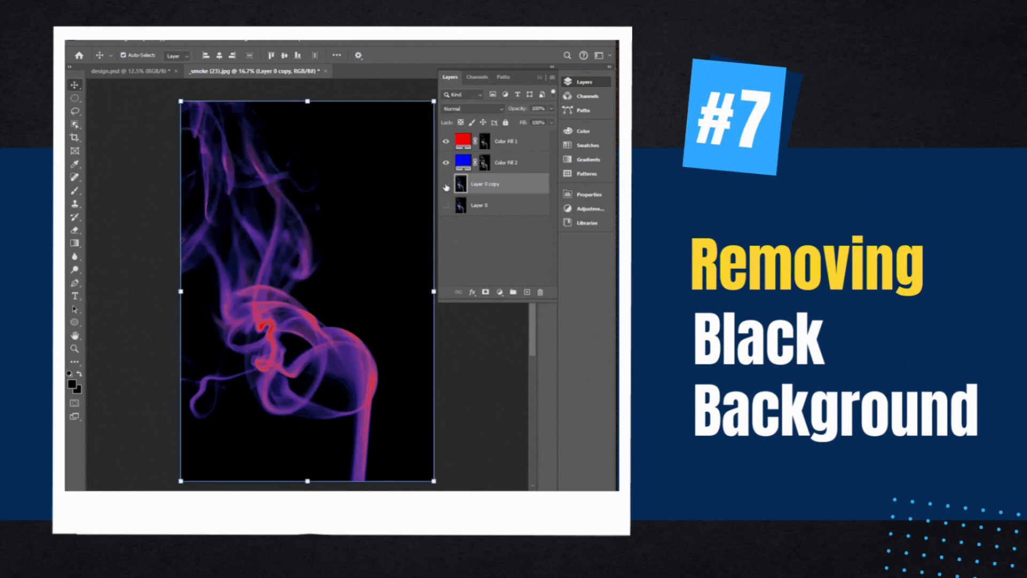
click(446, 185)
click(446, 186)
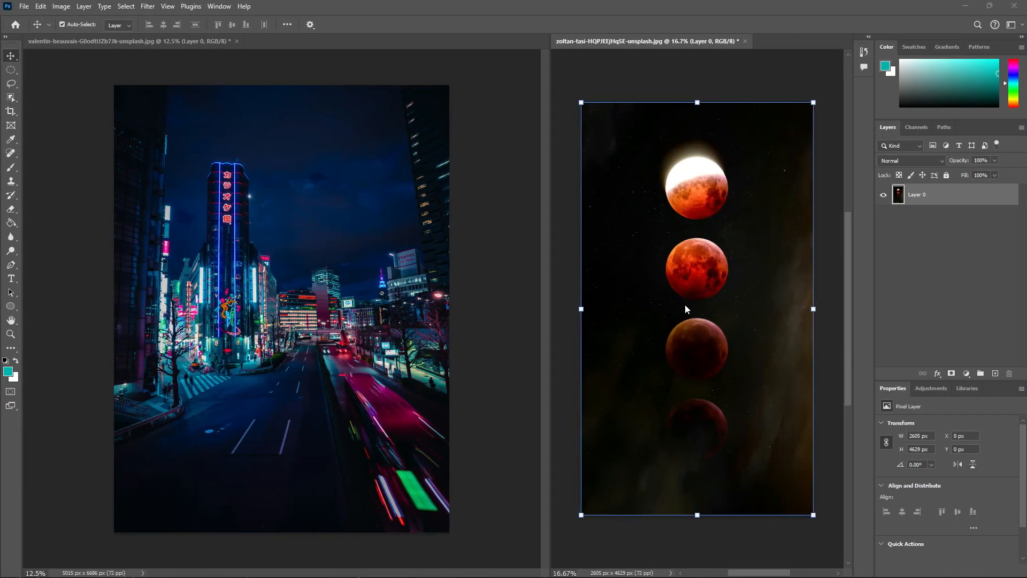
Step: Select the second moon from the top of the eclipse photo with a circular elliptical marquee about 804 px wide and copy it
click(535, 275)
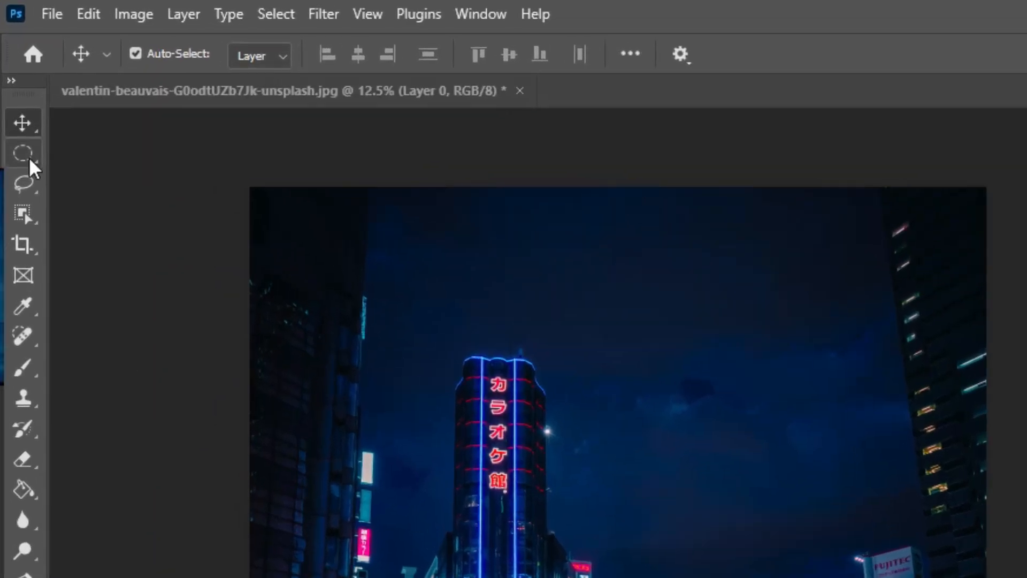
click(13, 71)
right_click(29, 159)
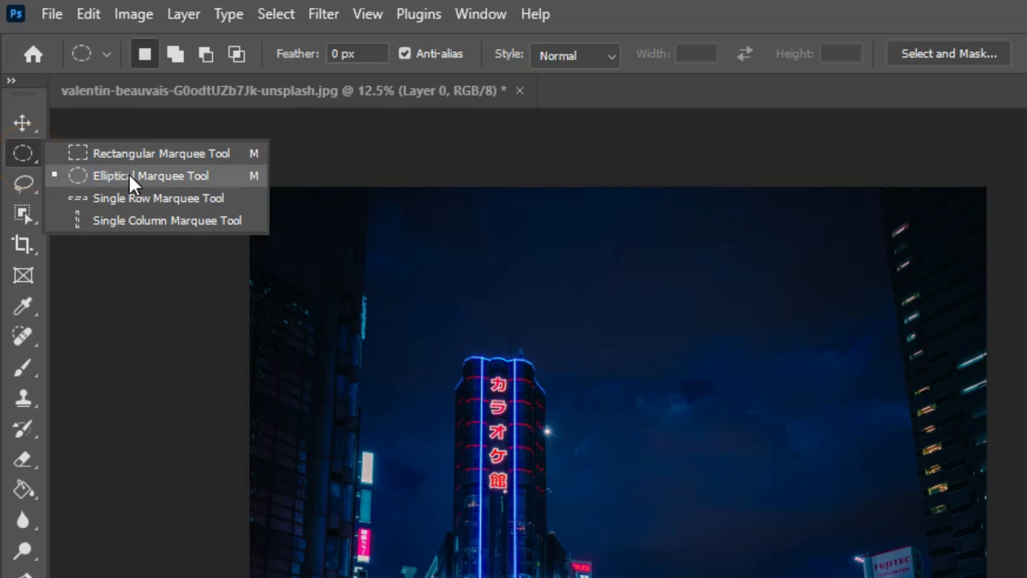
click(131, 182)
click(33, 188)
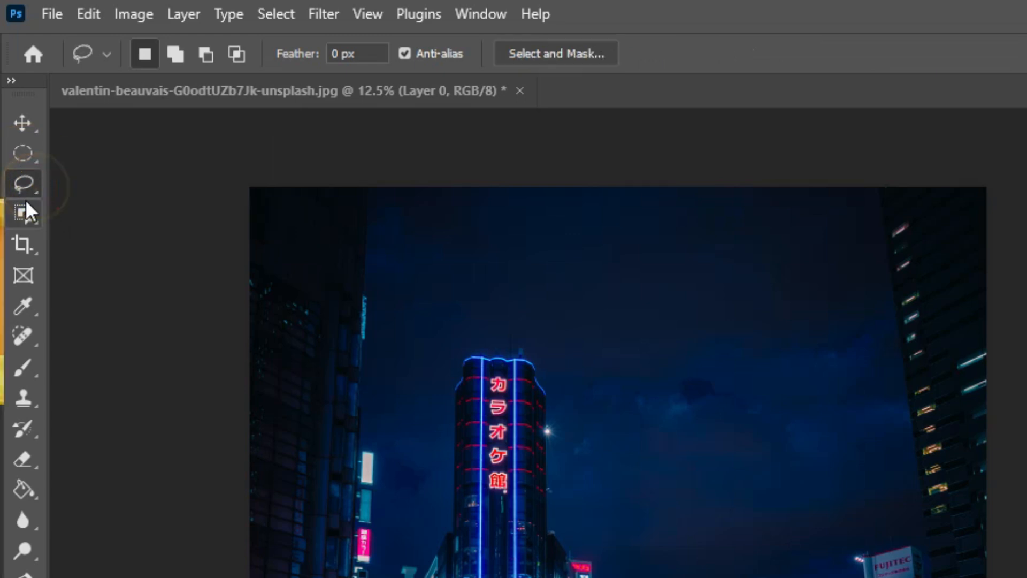
right_click(21, 188)
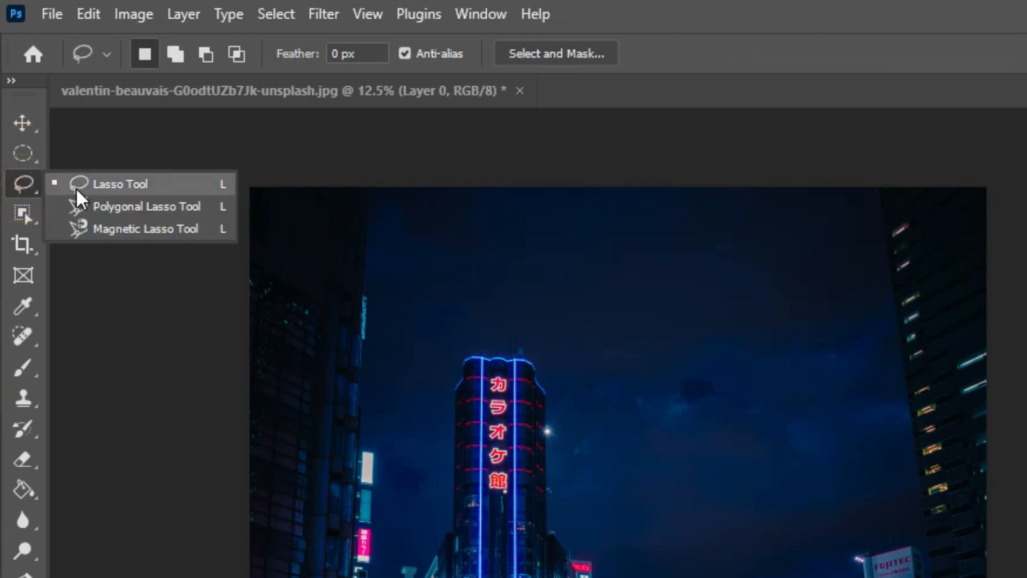
click(23, 155)
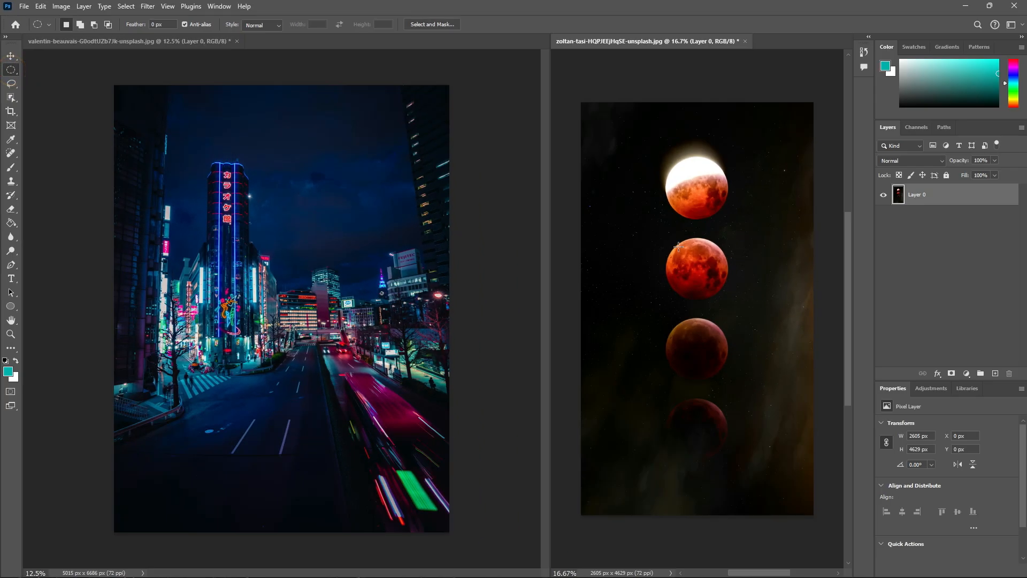
drag(679, 246, 742, 304)
key(v)
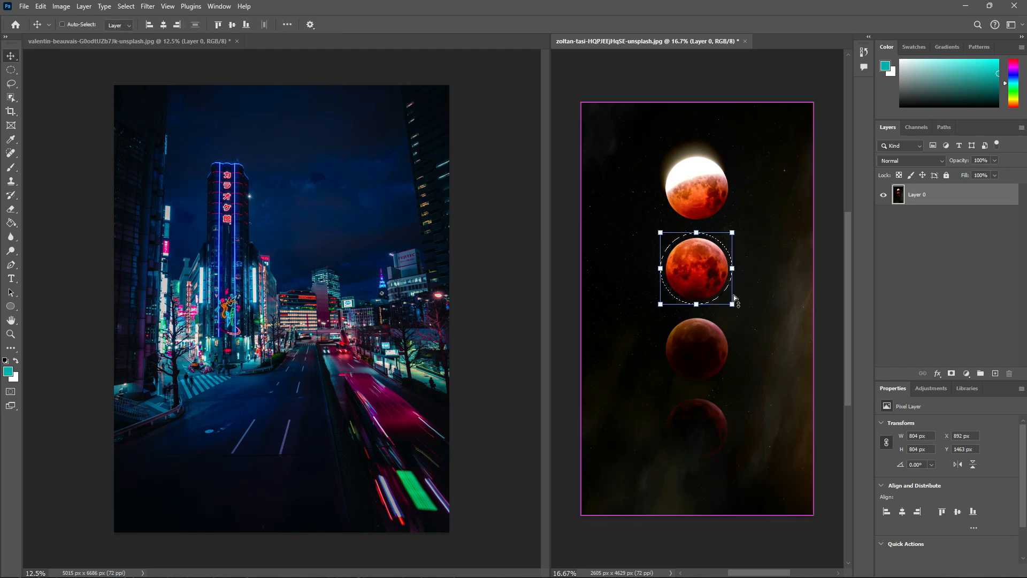
key(ctrl+c)
Step: Paste the moon into the city street image, move it into the night sky and enlarge it to about 1788 px wide
click(305, 205)
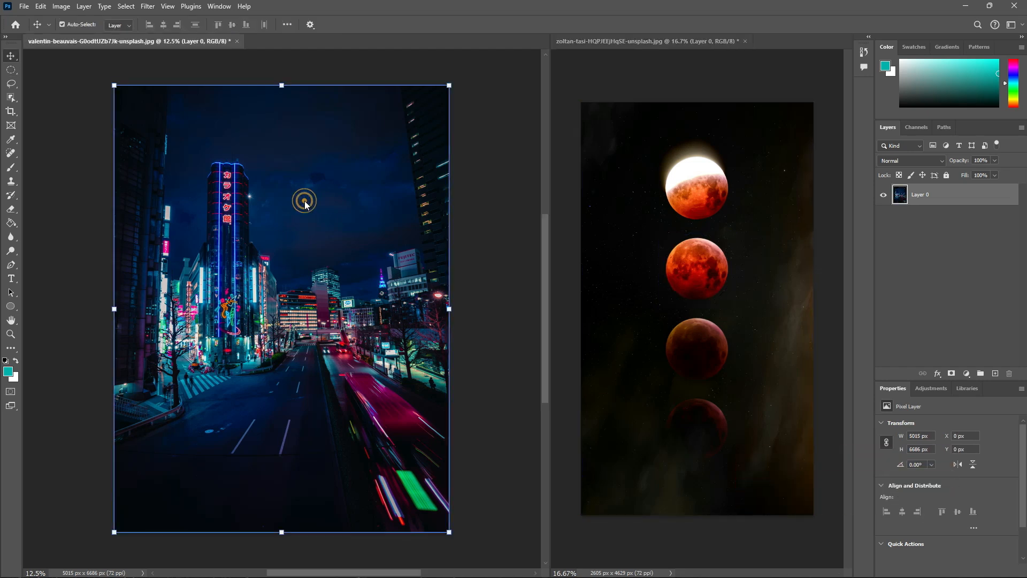
key(ctrl+v)
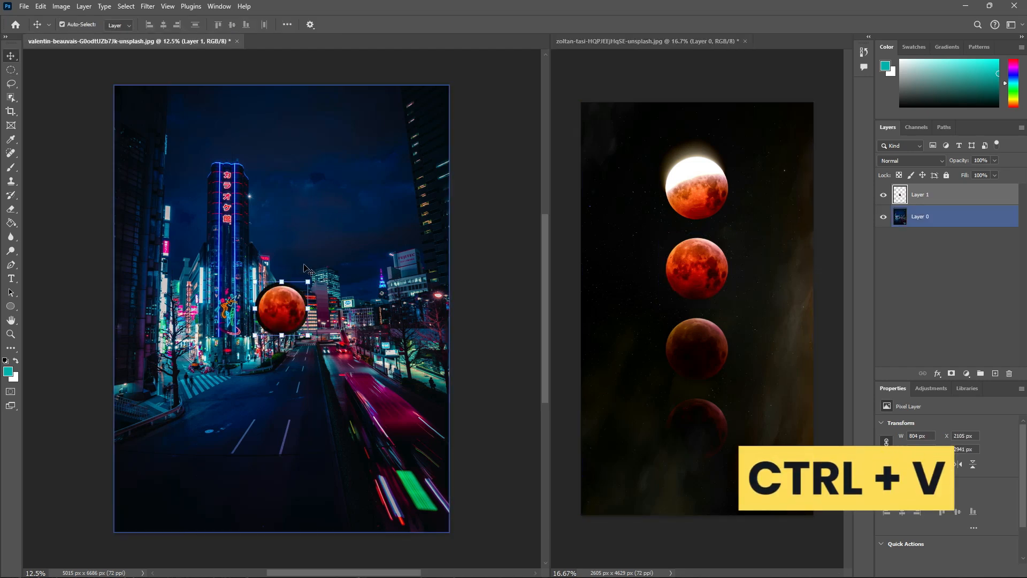
drag(289, 313, 378, 250)
mouse_move(344, 203)
mouse_down()
mouse_move(356, 202)
mouse_move(337, 203)
mouse_up()
key(Return)
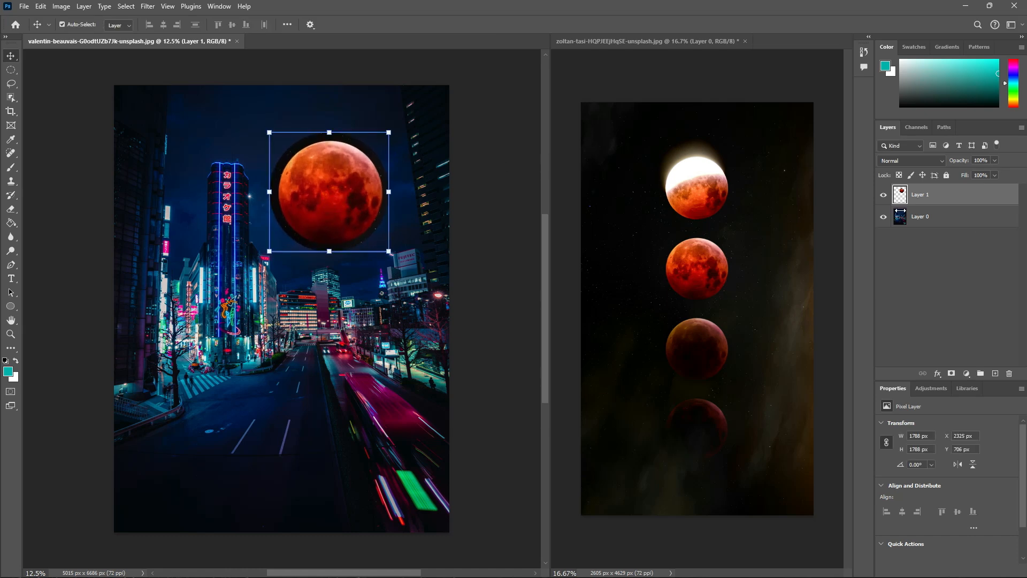
Step: Close the eclipse photo without saving its changes
click(743, 42)
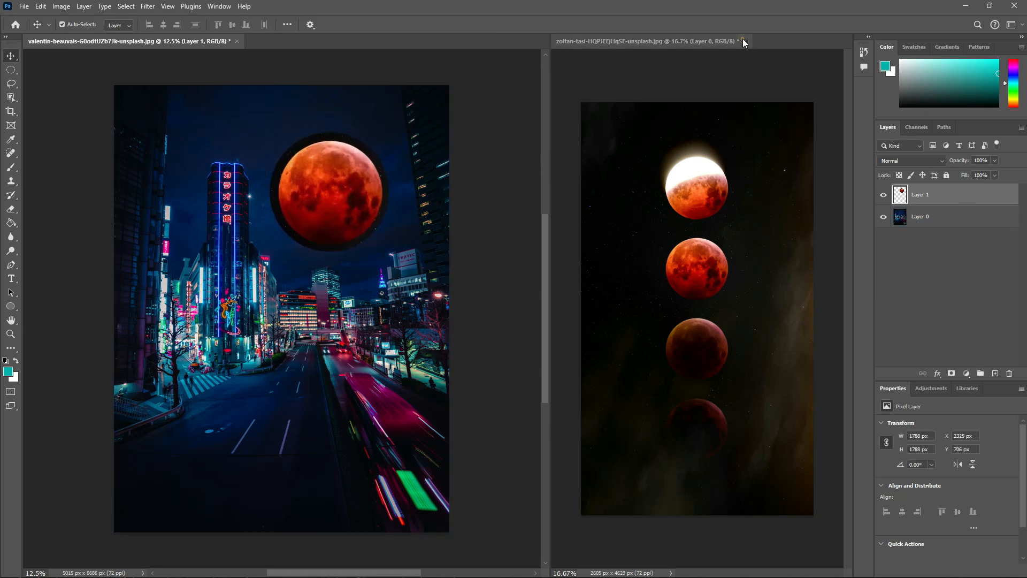
click(512, 210)
click(611, 196)
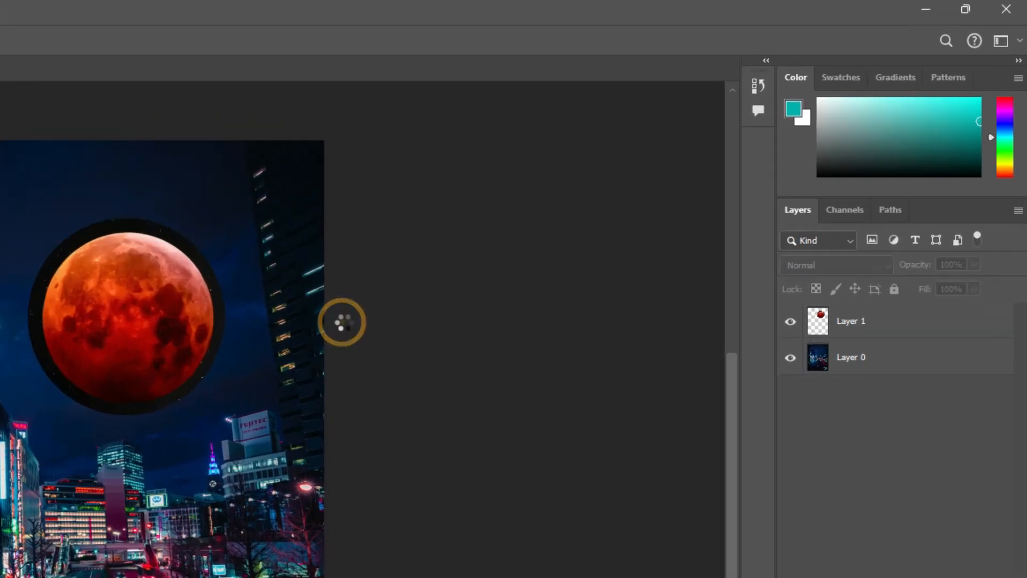
Step: Auto-blend Layer 1 and Layer 0 with the Stack Images method, using Seamless Tones and Colors and Content Aware Fill Transparent Areas
click(920, 199)
shift+click(922, 220)
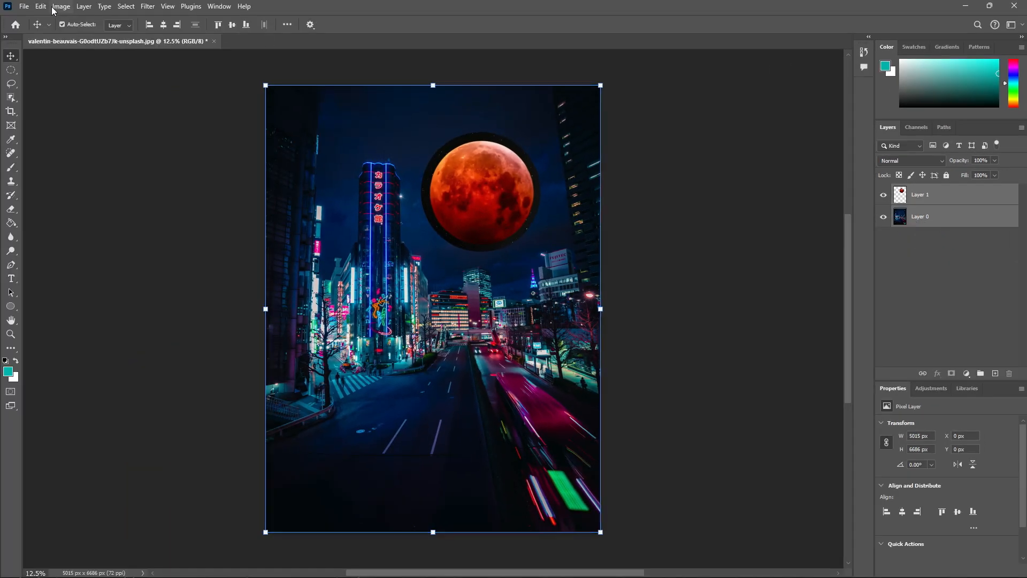
click(43, 5)
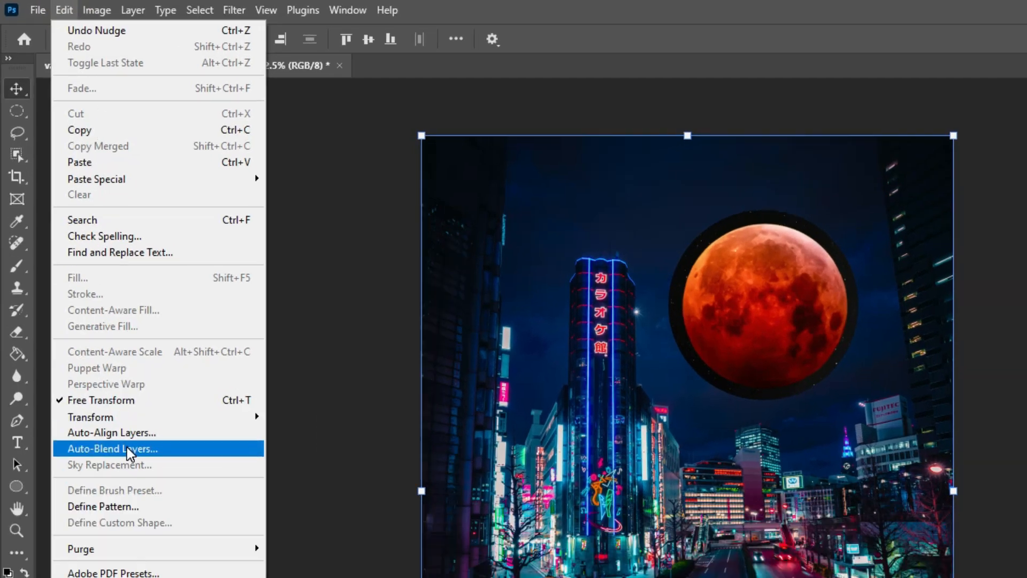
click(134, 476)
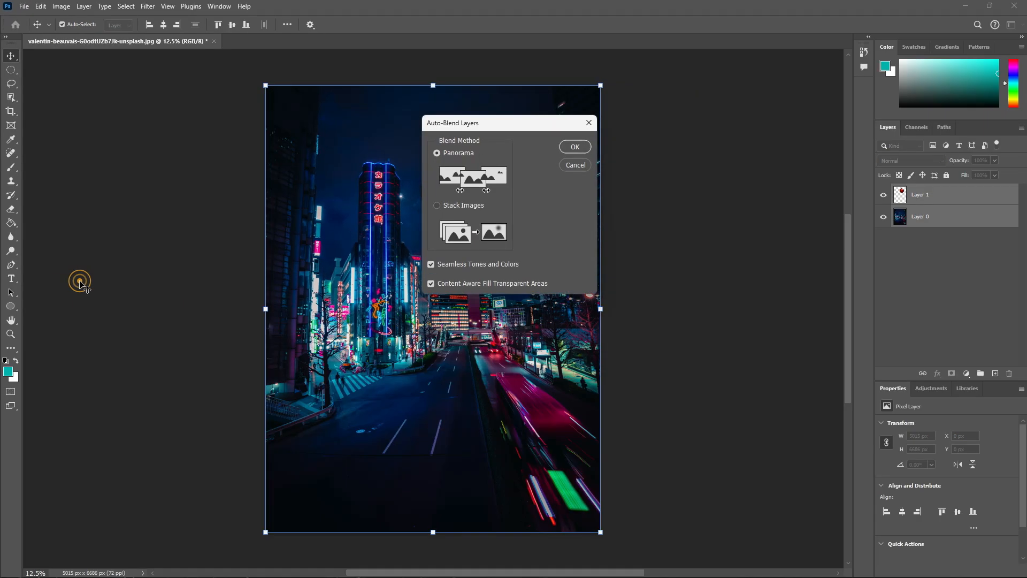
click(468, 209)
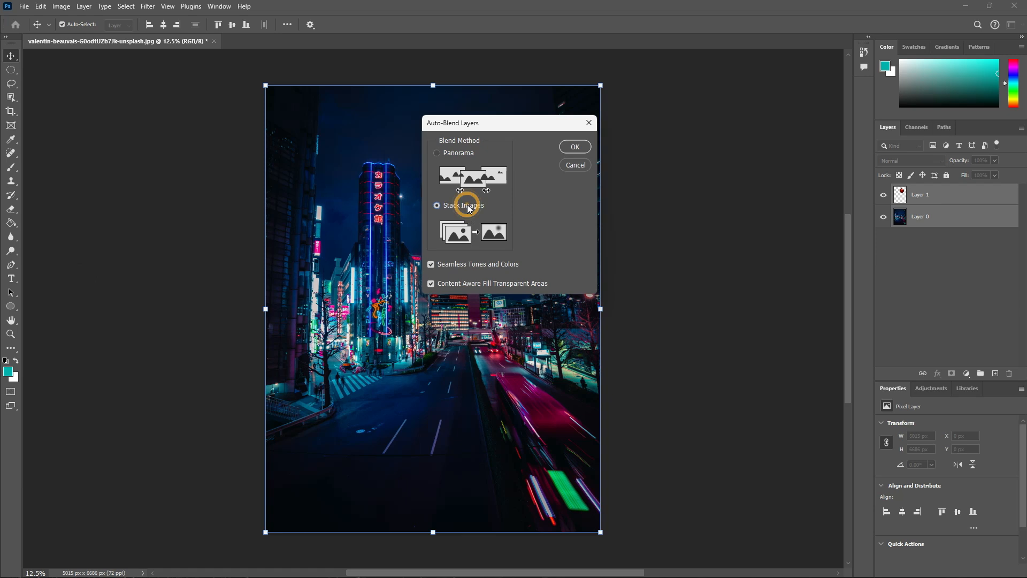
click(577, 146)
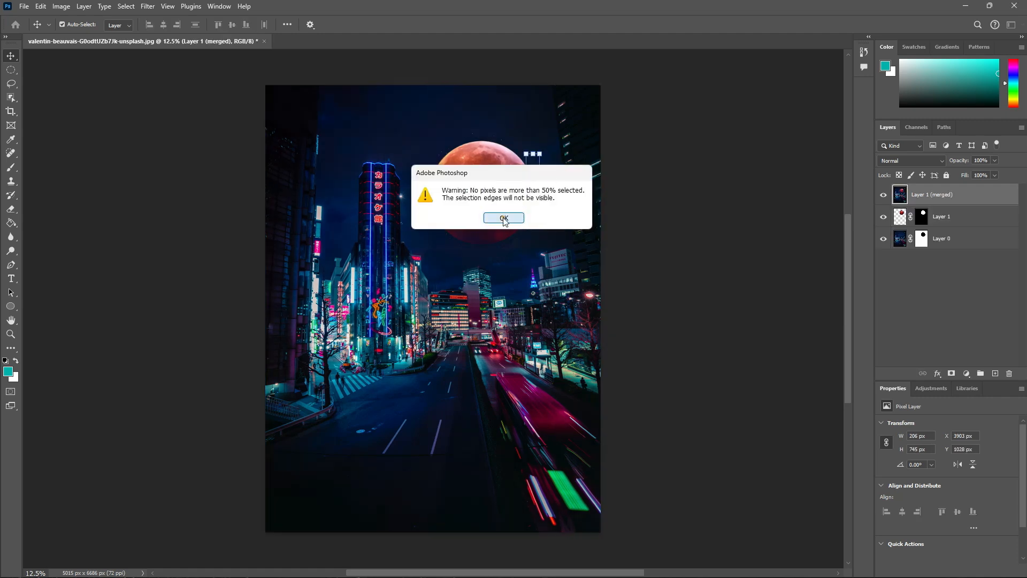
click(500, 215)
click(651, 230)
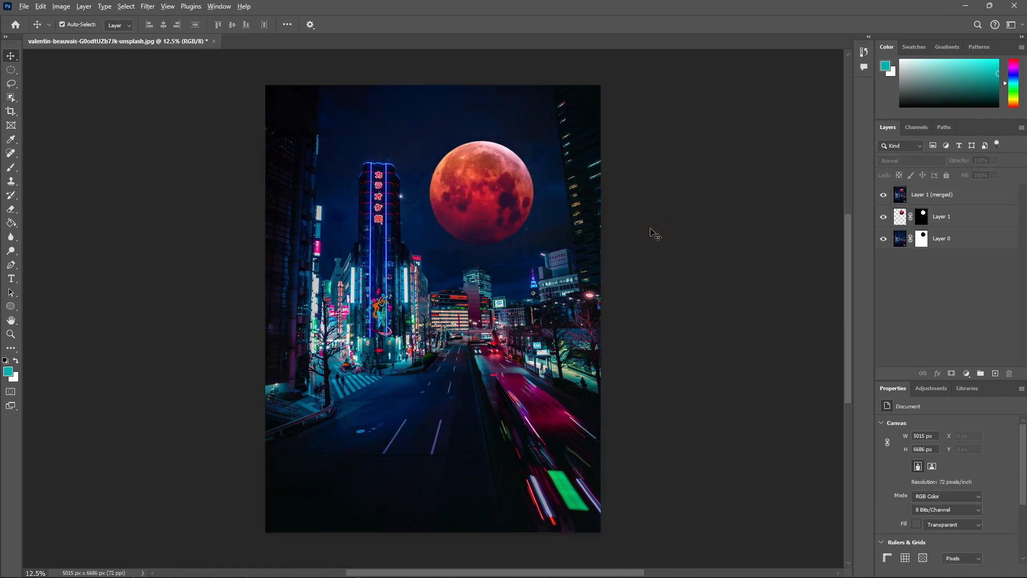
scroll(651, 233, down, 1)
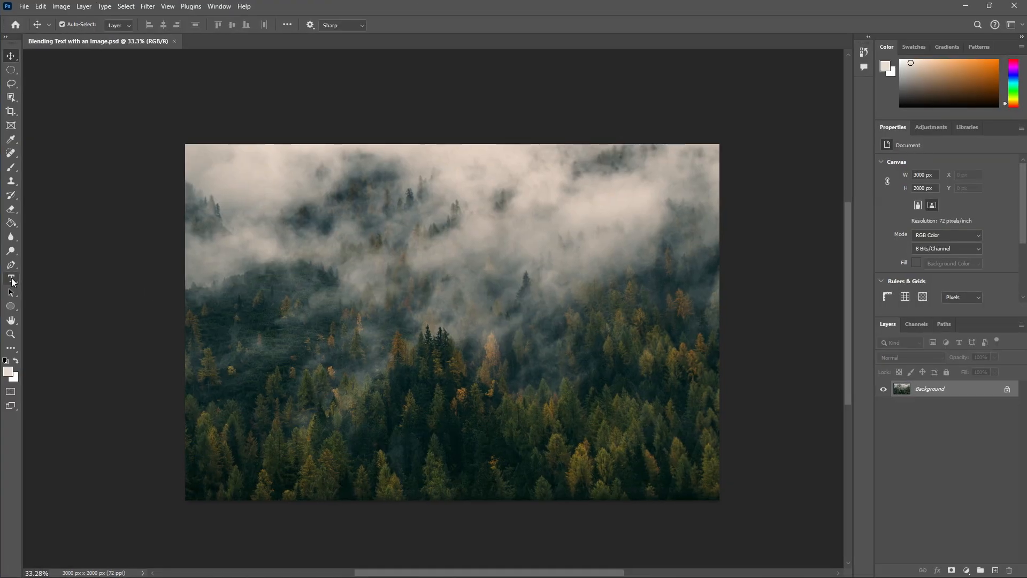
Step: Add the text WILDERNESS to the misty forest image in white Showdex Regular at 520 pt
click(11, 279)
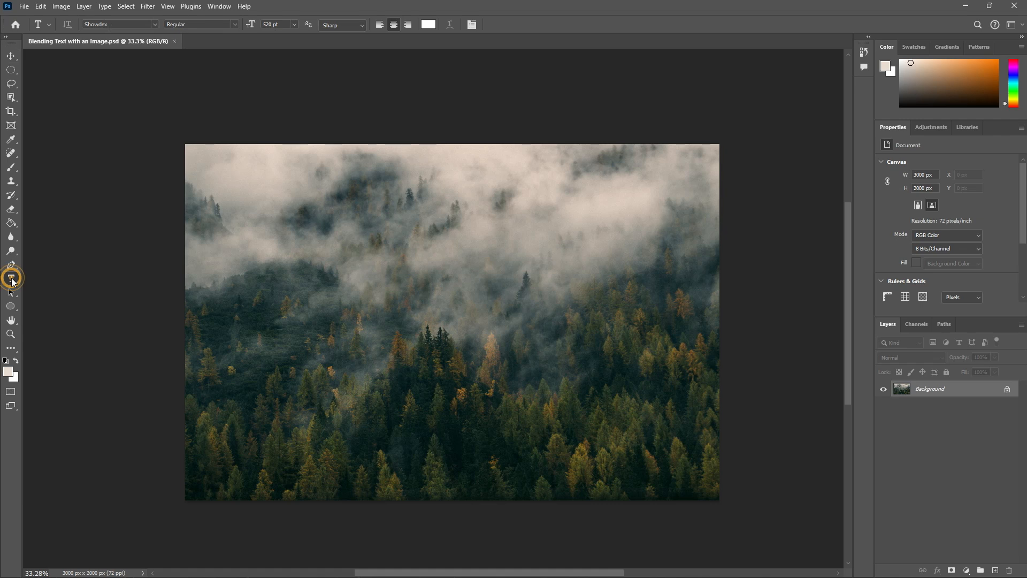
click(341, 303)
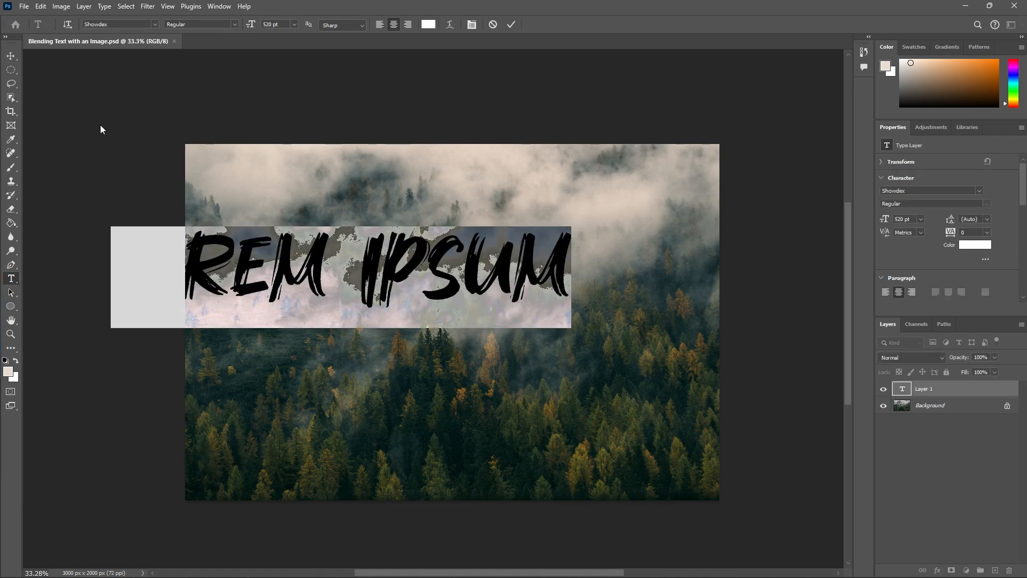
text(WILDERNESS)
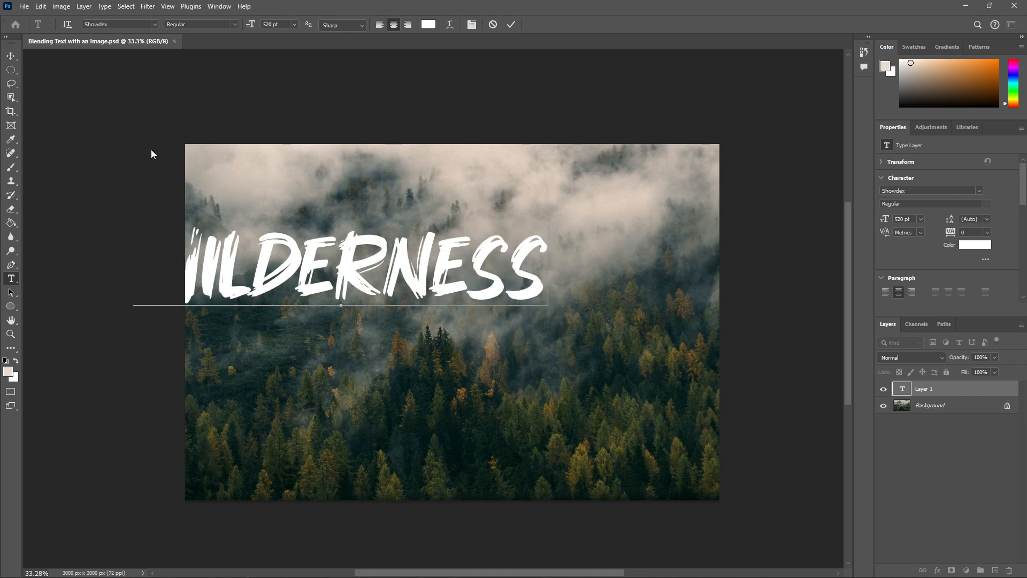
key(ctrl+Return)
Step: Centre the WILDERNESS text horizontally on the canvas and move it down about 236 px
key(v)
click(287, 24)
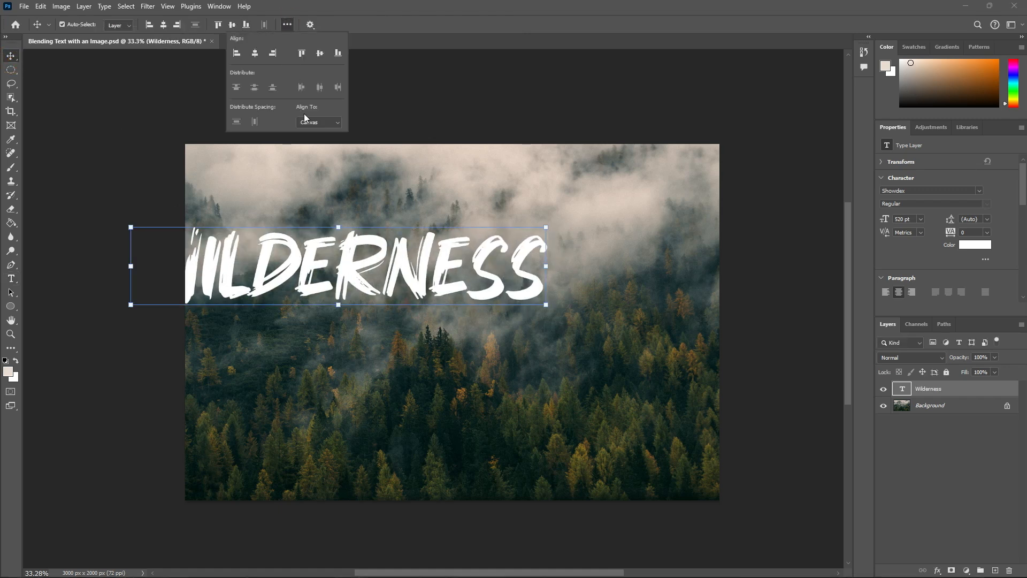
click(255, 53)
drag(471, 266, 472, 312)
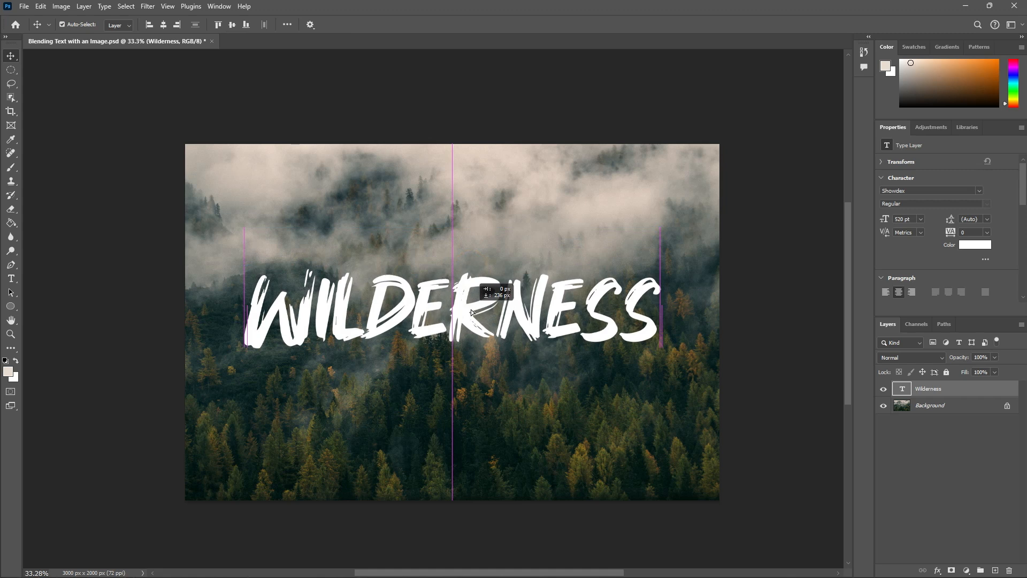
click(789, 319)
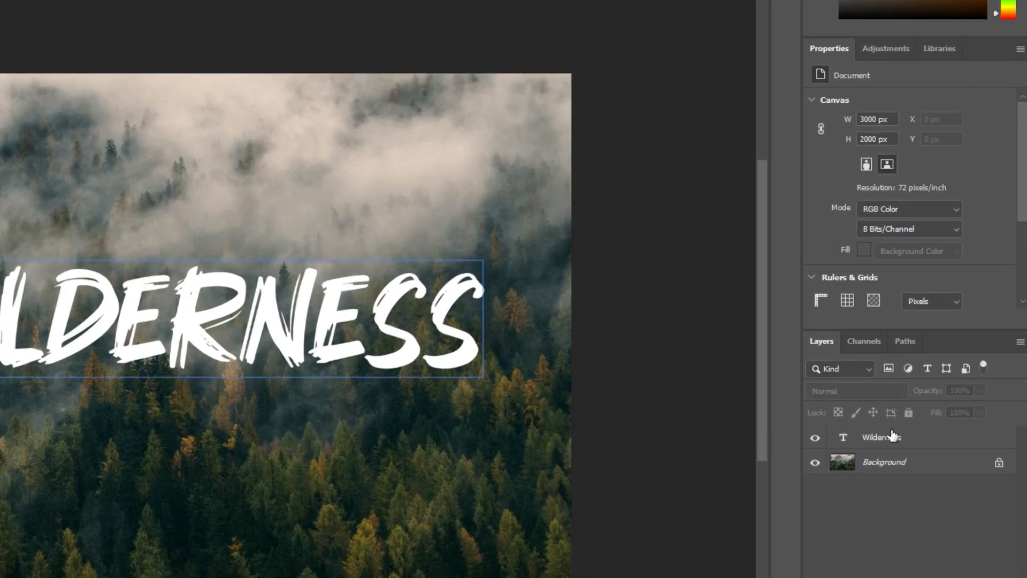
Step: Open the Wilderness text layer's blending options and split the Underlying Layer's black Blend If slider to 0 / 87
click(938, 390)
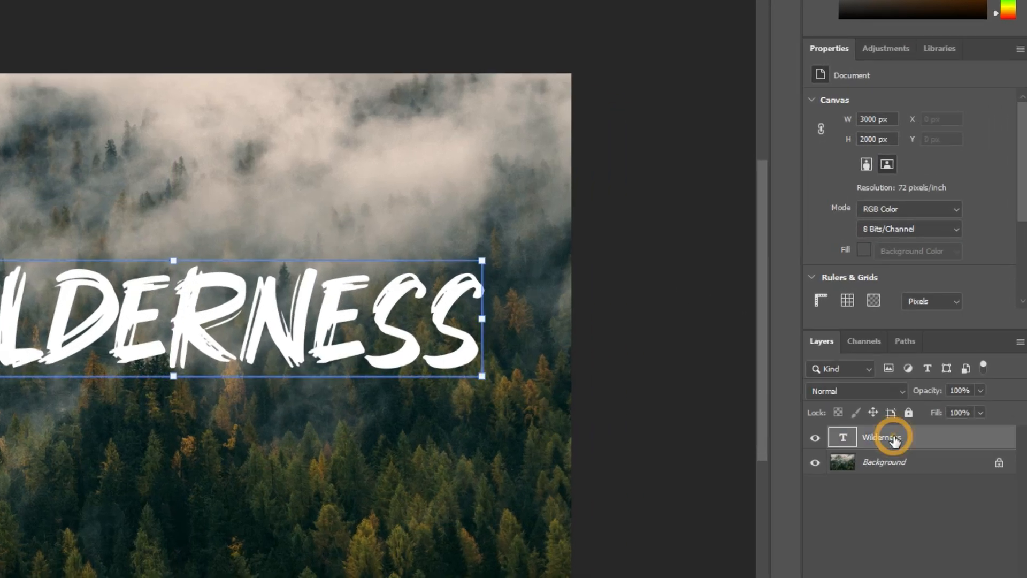
right_click(894, 438)
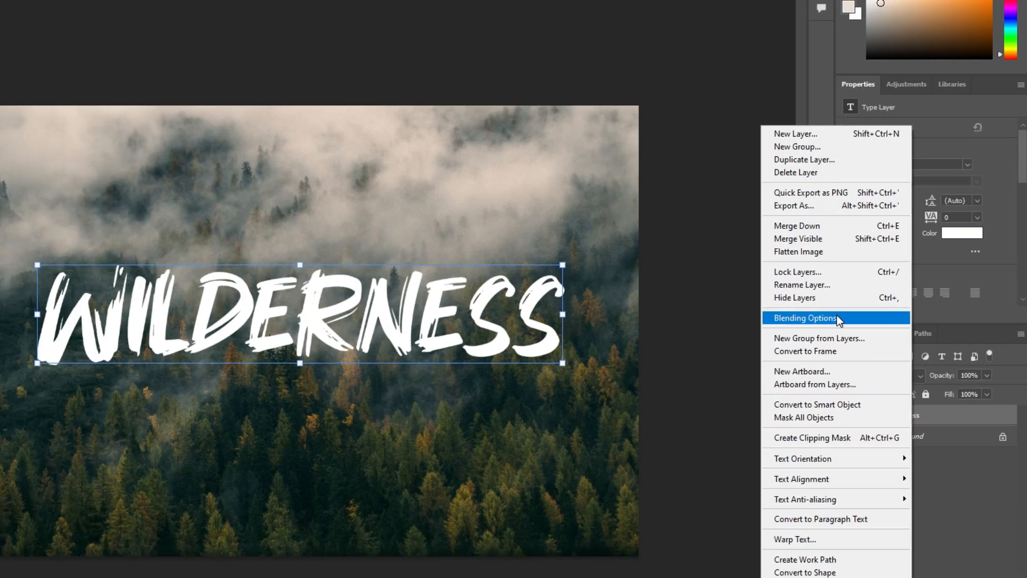
click(803, 322)
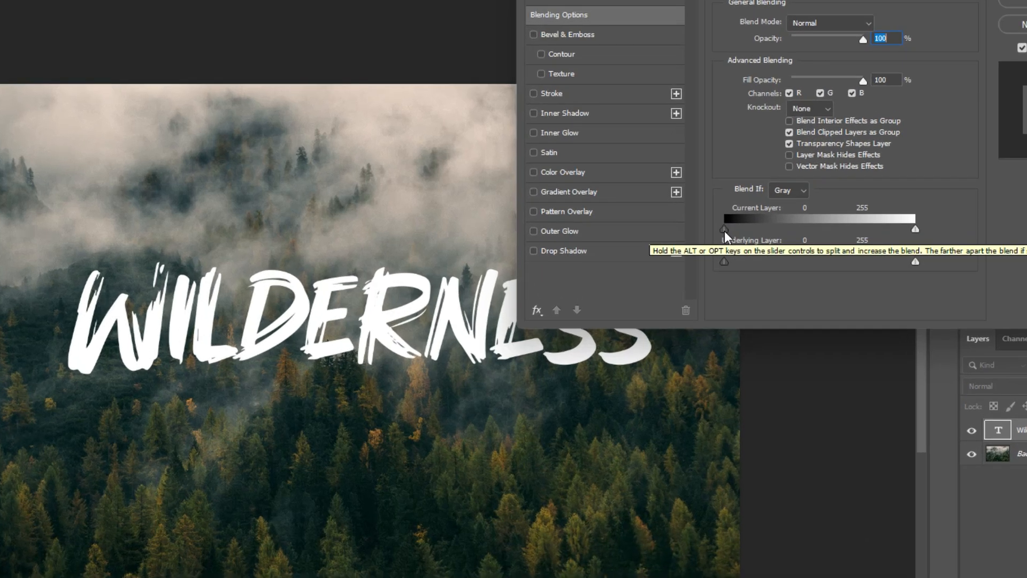
click(724, 230)
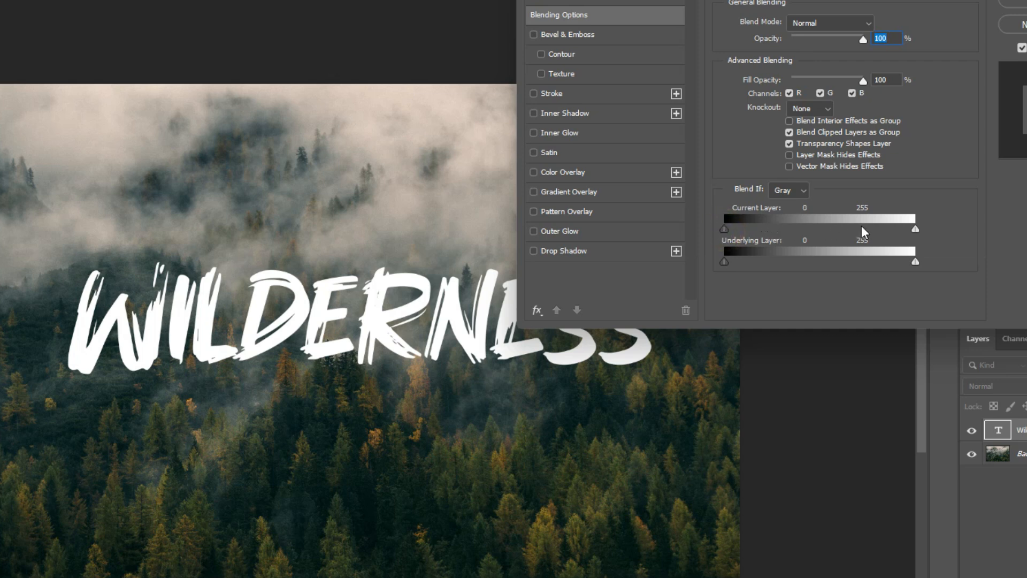
mouse_move(916, 230)
mouse_down()
mouse_move(897, 230)
mouse_move(923, 235)
mouse_up()
mouse_move(724, 262)
mouse_down()
mouse_move(781, 261)
mouse_move(723, 264)
mouse_up()
drag(917, 261, 896, 261)
drag(826, 261, 917, 265)
drag(737, 262, 789, 262)
drag(790, 0, 796, 0)
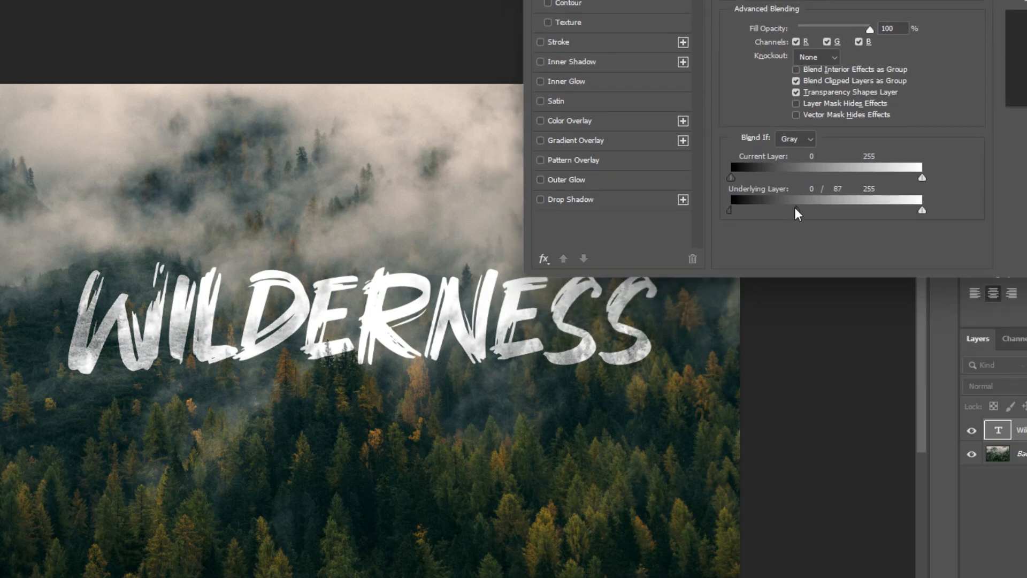
Step: Set the text's Underlying Layer Blend If ranges to 29 / 122 for shadows and 149 / 202 for highlights, and apply them
drag(799, 210, 824, 210)
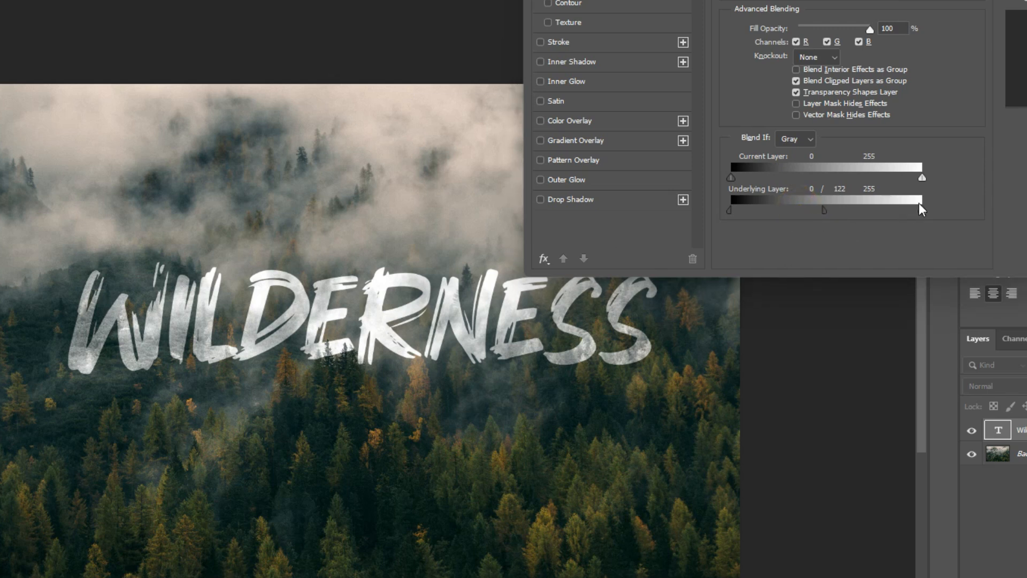
drag(922, 211, 893, 211)
drag(824, 211, 801, 210)
drag(729, 211, 757, 212)
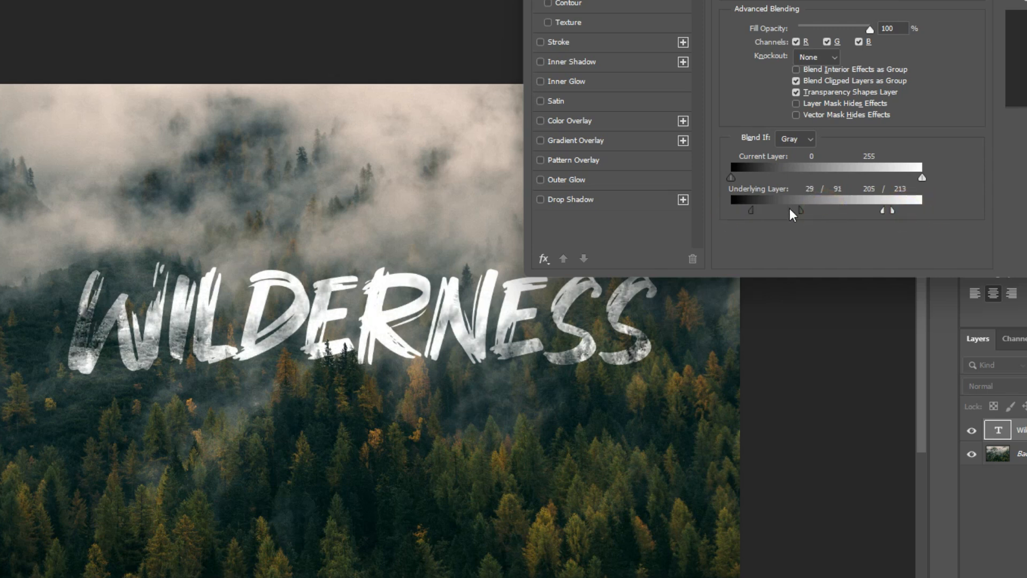
drag(861, 211, 839, 211)
drag(801, 211, 845, 211)
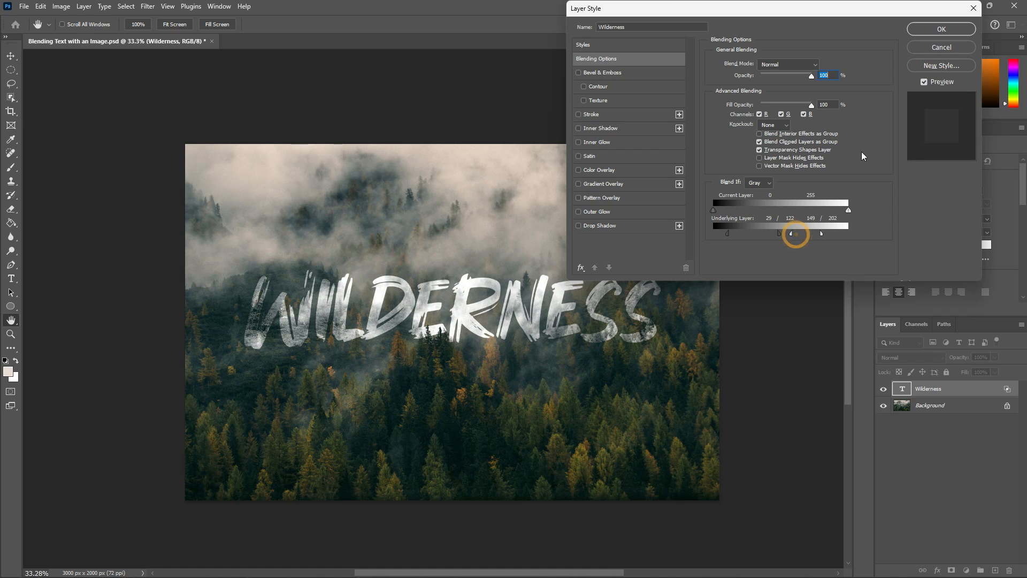
click(939, 29)
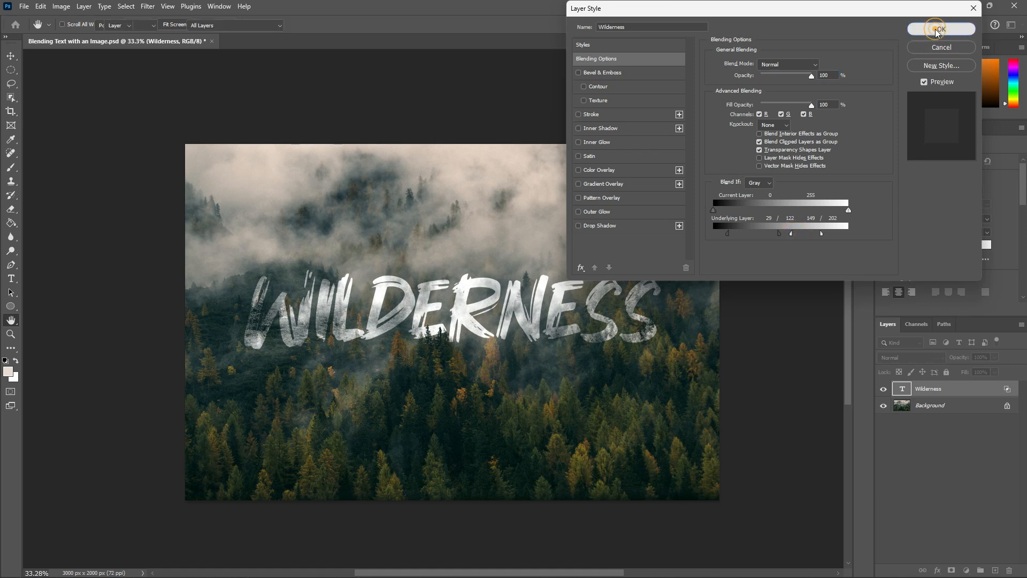
Step: Move the WILDERNESS text slightly down and centre it horizontally on the canvas
mouse_move(539, 310)
mouse_down()
mouse_move(544, 331)
mouse_move(528, 301)
mouse_move(553, 318)
mouse_move(538, 305)
mouse_move(533, 318)
mouse_up()
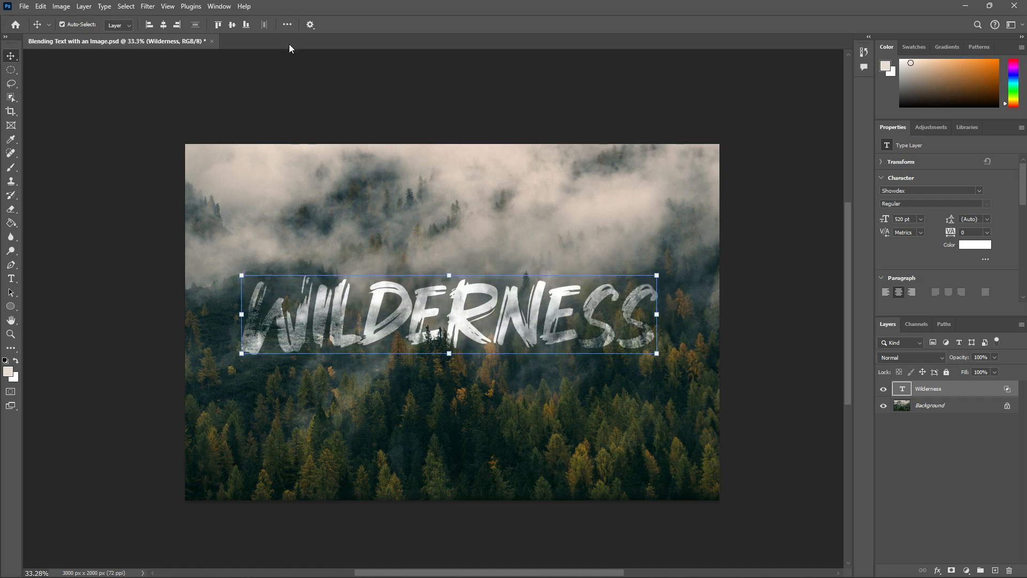
click(163, 25)
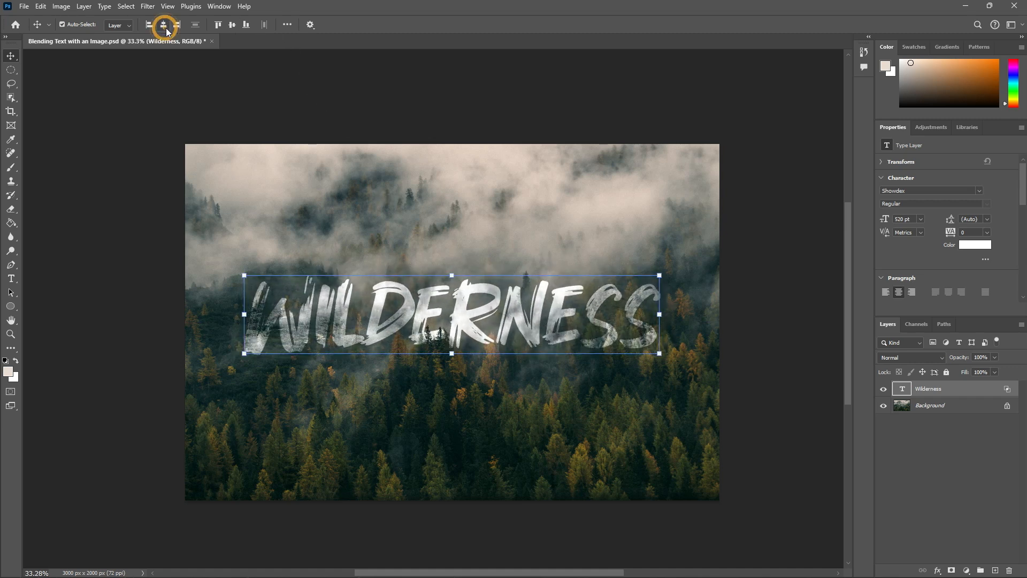
click(747, 347)
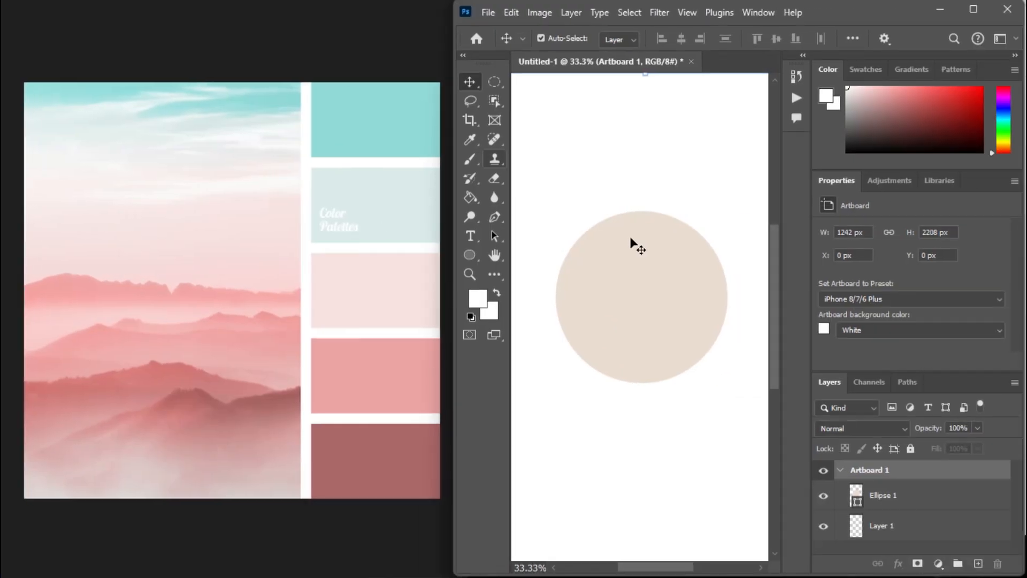
Step: Sample the turquoise from the palette image outside the document with the Eyedropper and fill the Ellipse 1 circle with it
click(633, 245)
click(471, 139)
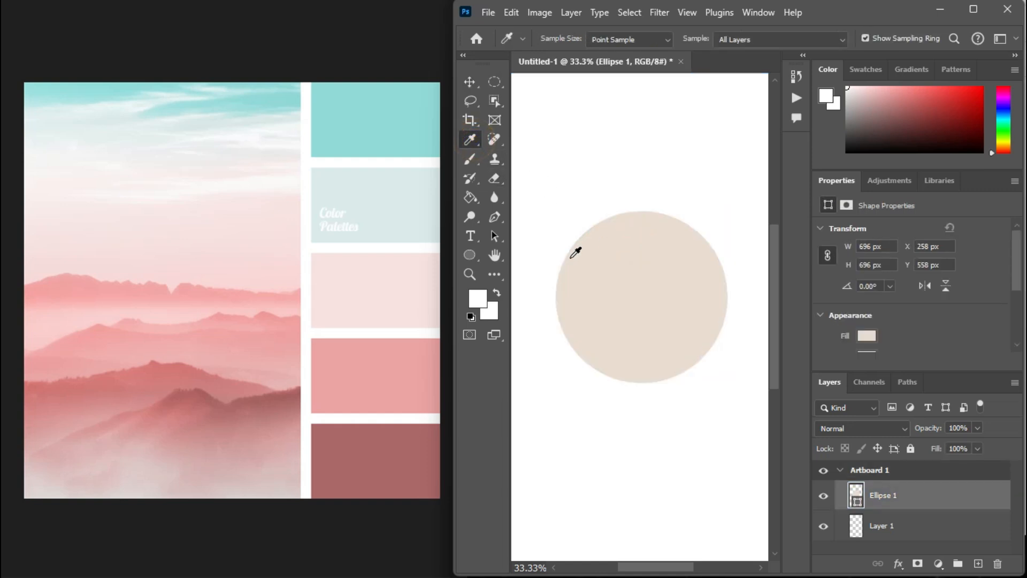
drag(573, 259, 397, 291)
mouse_move(397, 335)
mouse_down()
mouse_move(395, 462)
mouse_move(255, 300)
mouse_move(134, 325)
mouse_move(205, 396)
mouse_move(266, 293)
mouse_move(261, 160)
mouse_move(129, 126)
mouse_move(246, 179)
mouse_move(286, 105)
mouse_up()
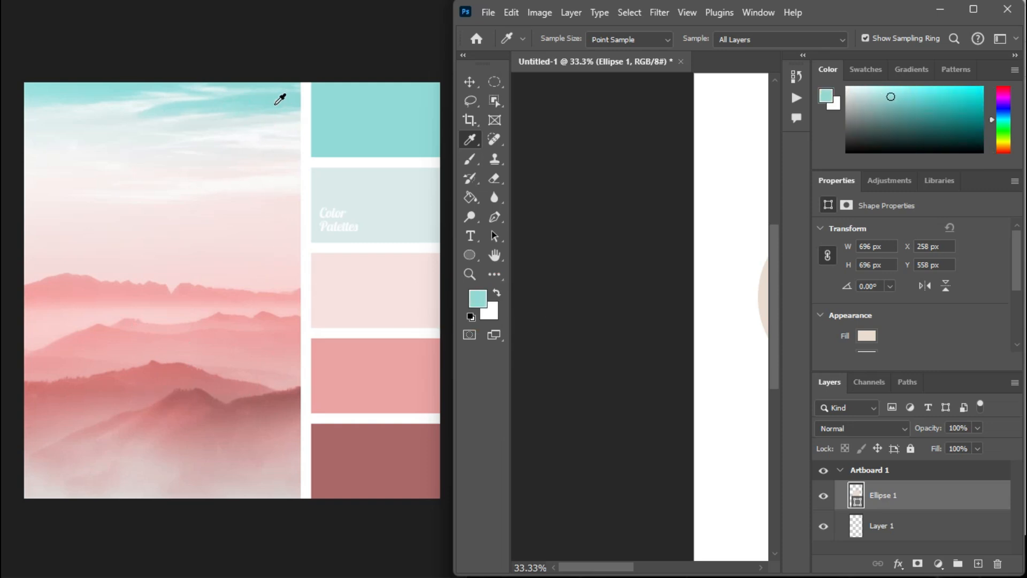
key(alt+BackSpace)
drag(734, 328, 550, 343)
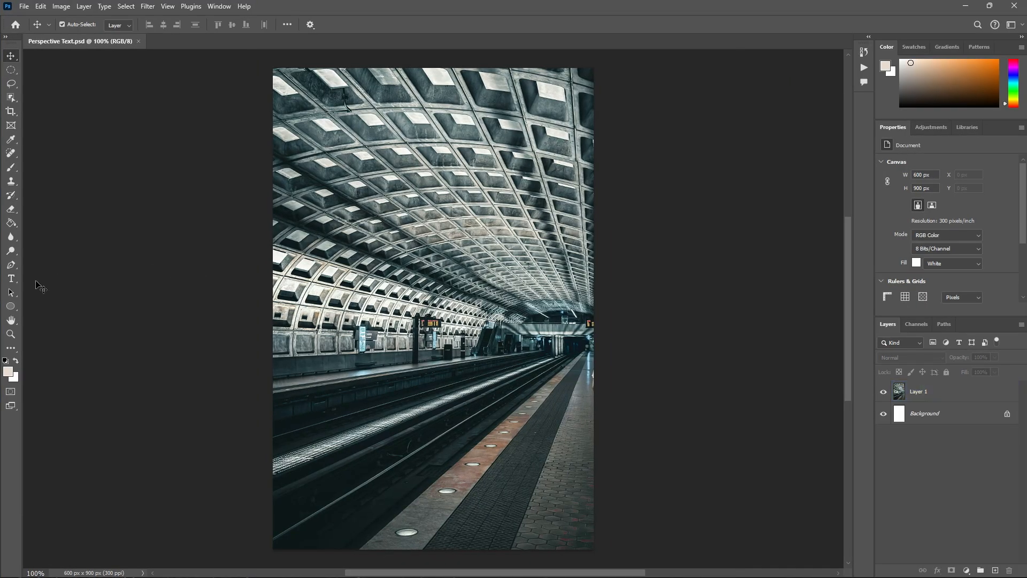
Step: Add the text SPEED over the station photo in white Impact Regular at 12 pt
click(11, 278)
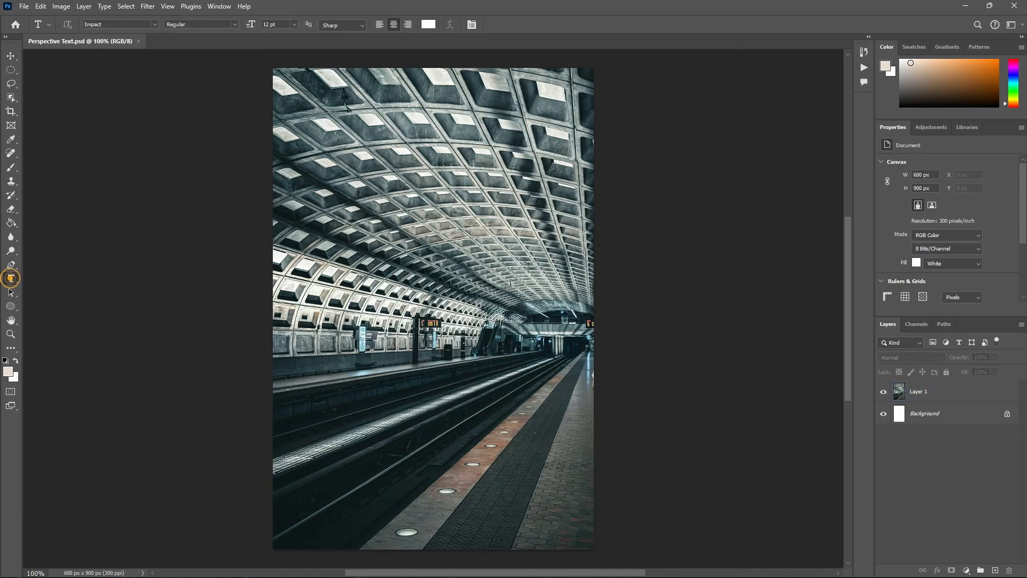
click(374, 299)
key(BackSpace)
text(SPEED)
click(14, 58)
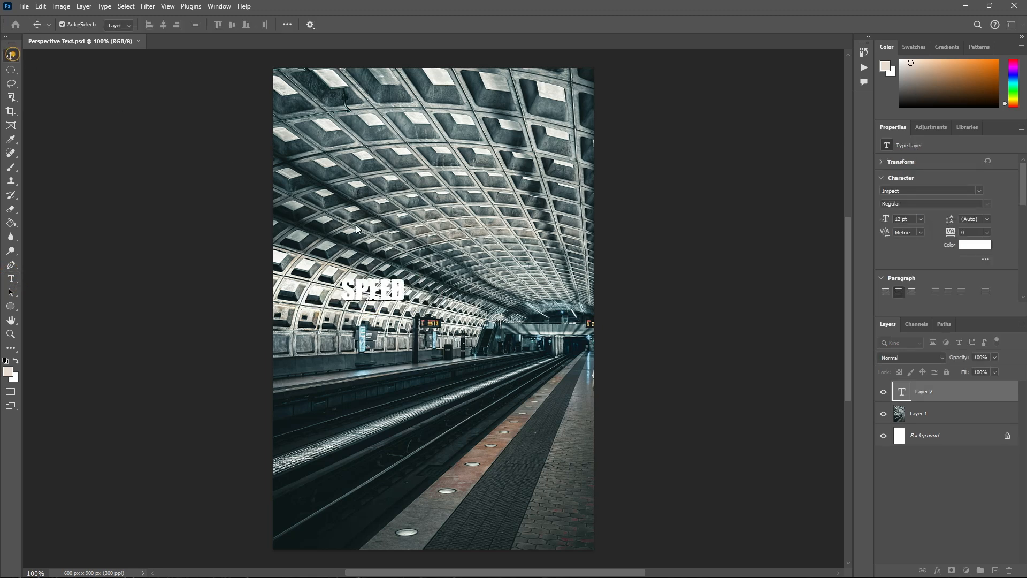
Step: Scale the SPEED text up to about 38.5 pt and place it at the horizontal centre of the photo
key(ctrl+t)
drag(405, 277, 476, 241)
drag(454, 293, 515, 298)
key(Return)
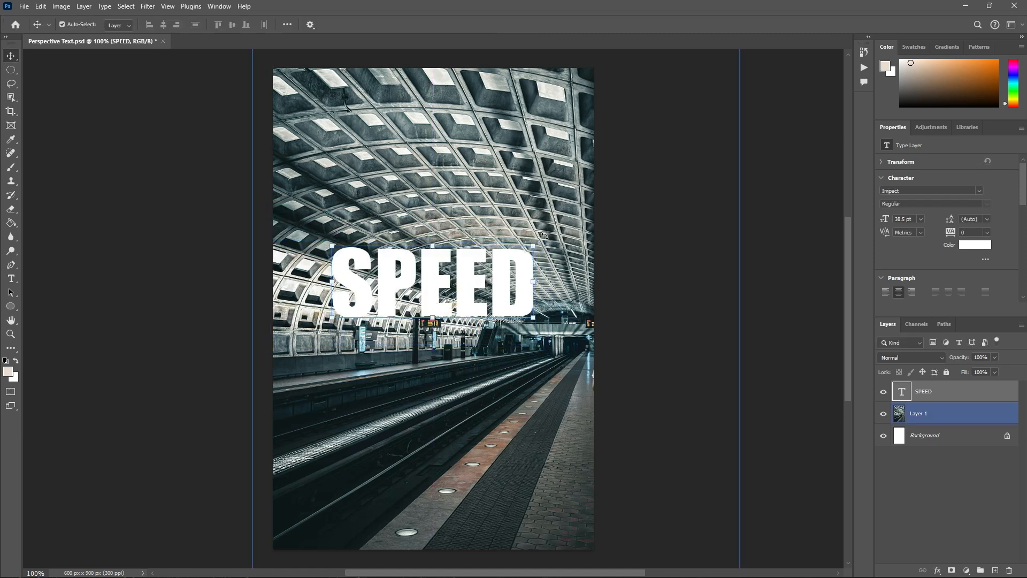
Step: Load the SPEED letters as a selection, copy them to the clipboard and deselect everything
ctrl+click(903, 393)
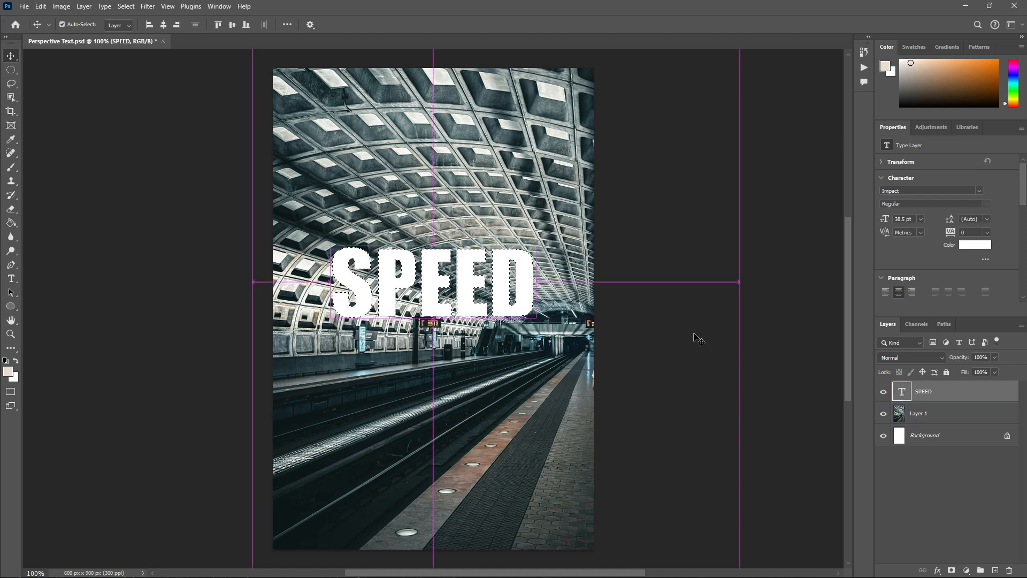
key(ctrl+c)
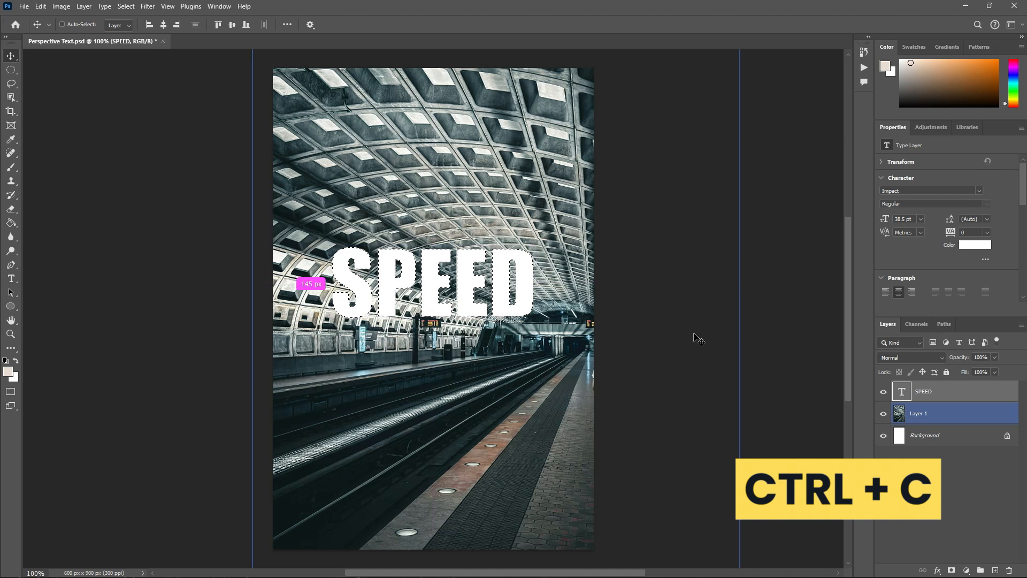
key(ctrl+d)
click(691, 336)
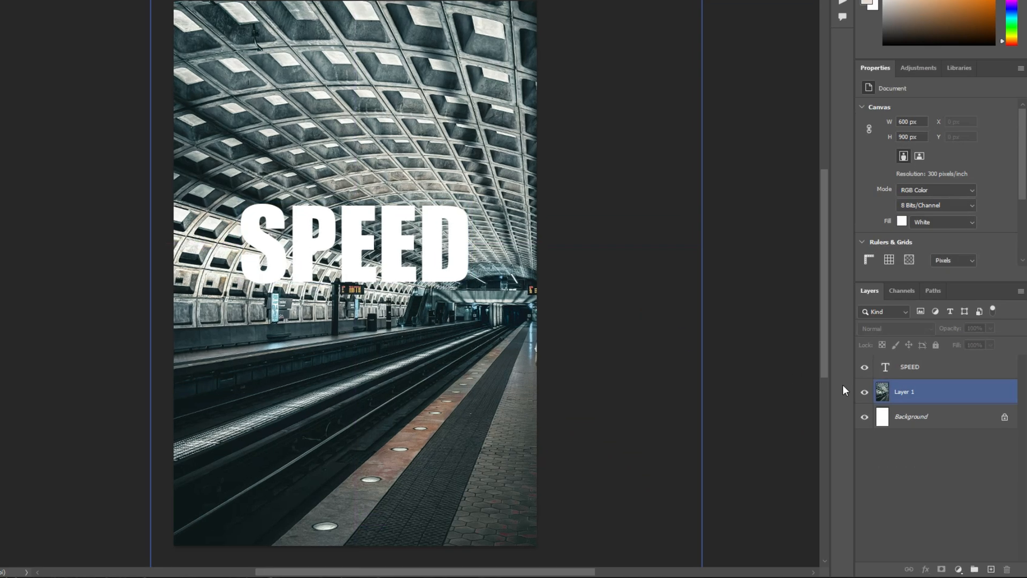
Step: Hide the SPEED text layer and add a new empty layer above Layer 1
click(889, 393)
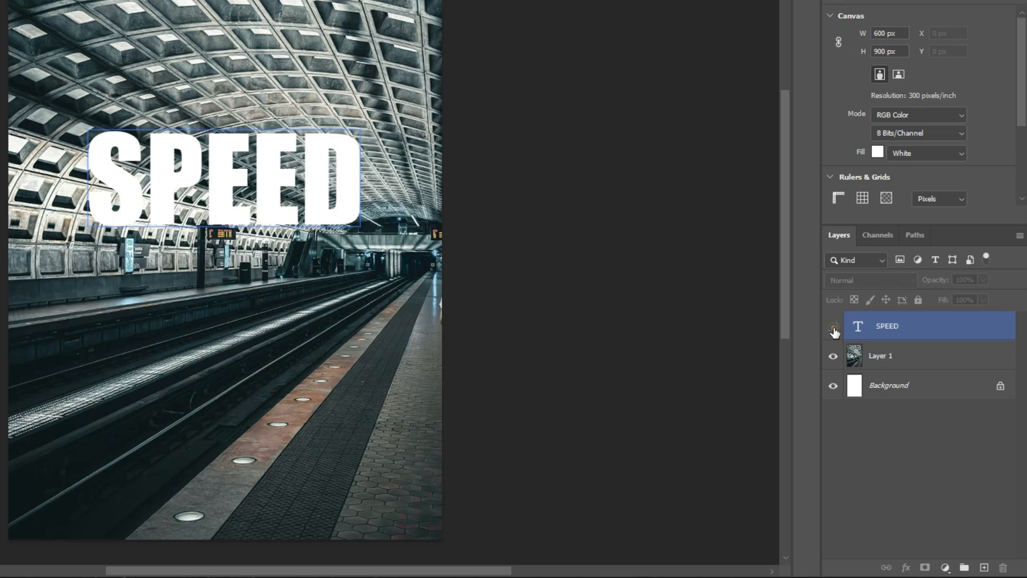
click(834, 329)
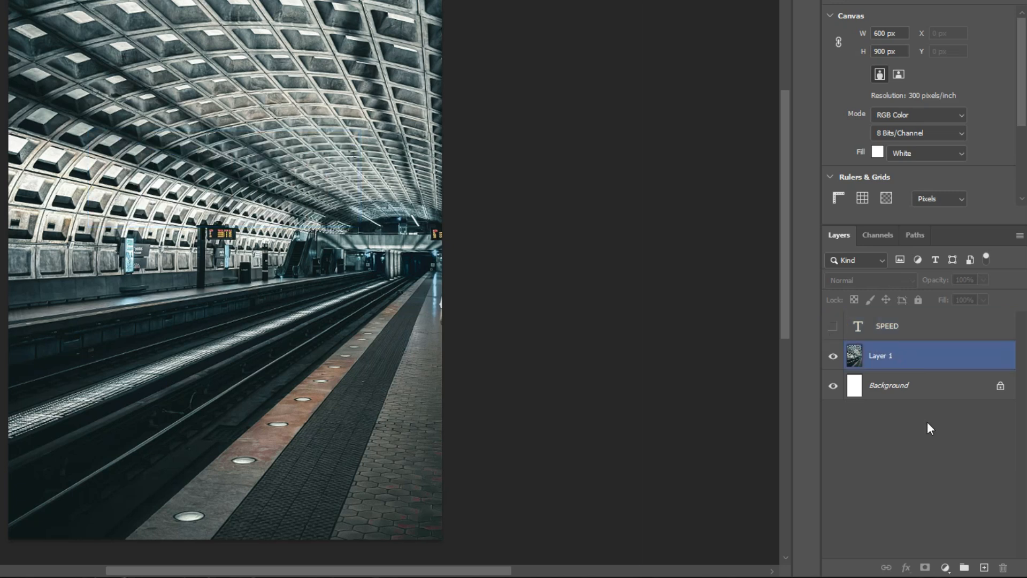
click(928, 346)
click(984, 567)
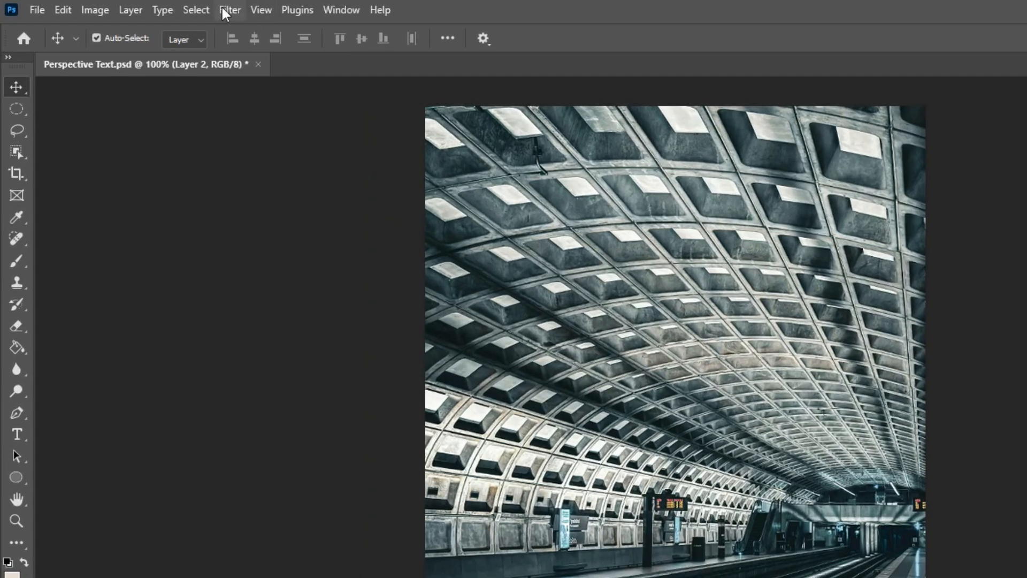
Step: Open the Vanishing Point filter and draw a four-corner perspective plane from the photo's left wall along the tracks to the far end
click(223, 8)
click(268, 176)
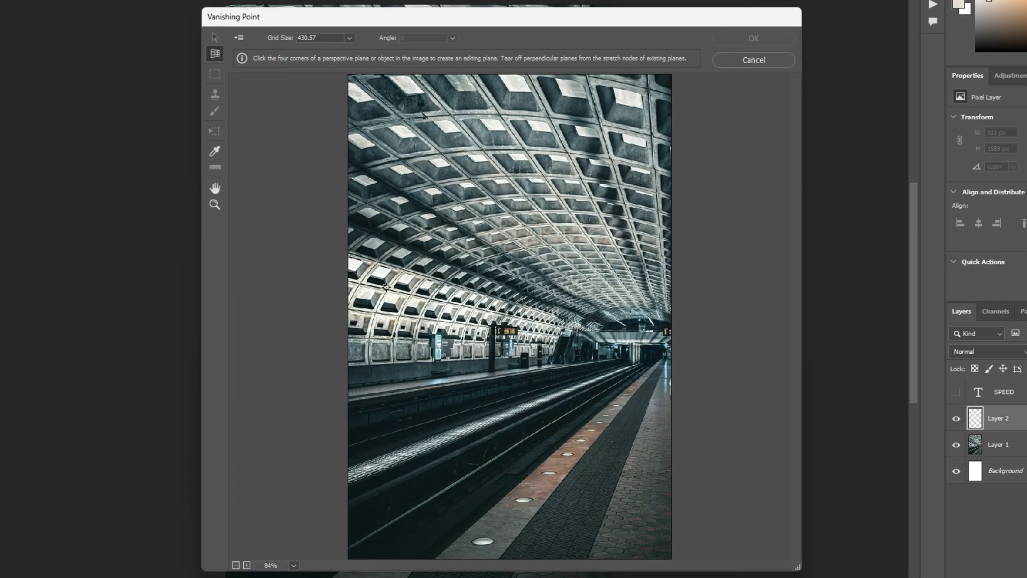
click(383, 265)
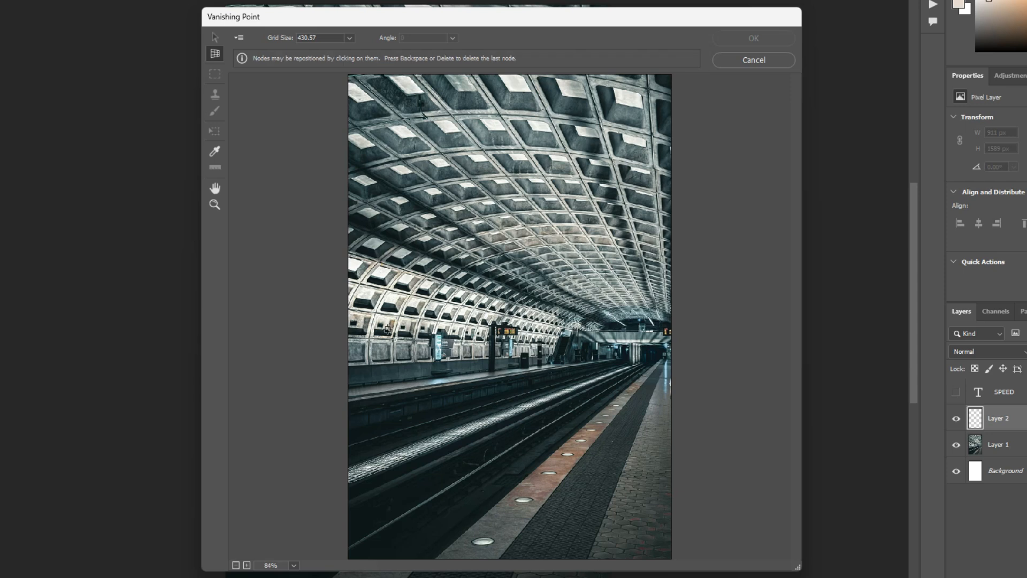
click(383, 493)
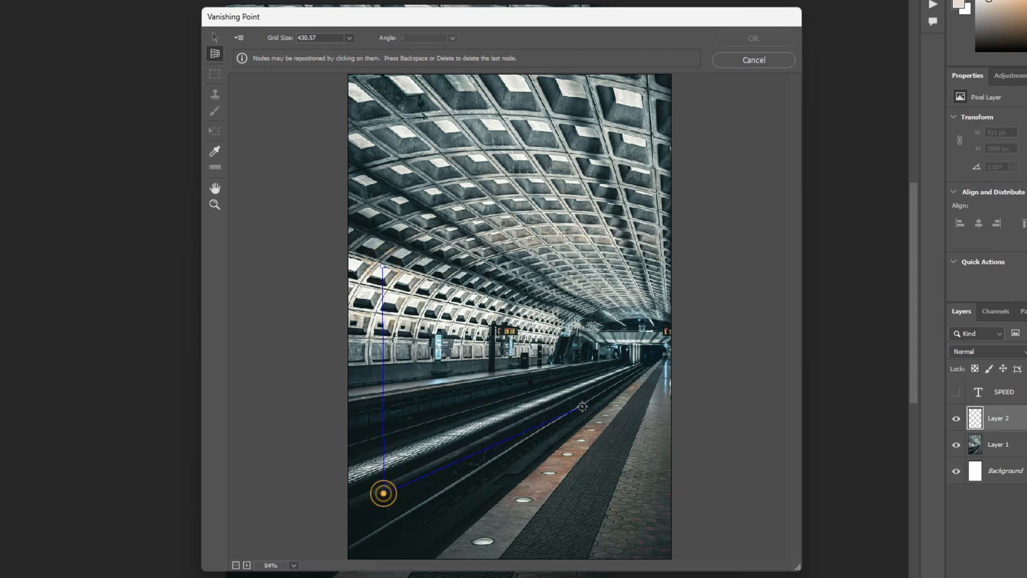
click(632, 366)
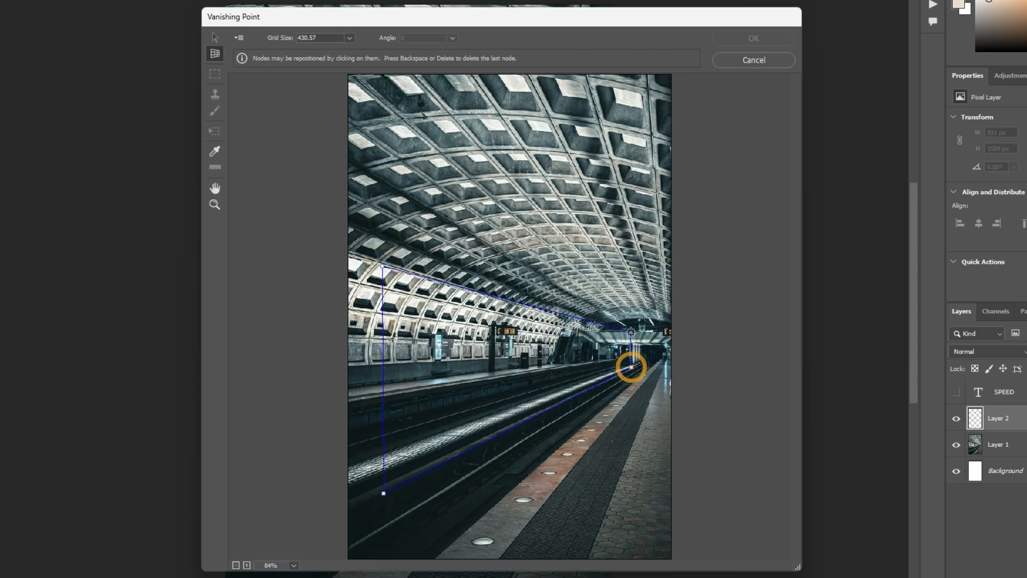
click(630, 332)
Step: Lower the perspective plane's near upper corner and fine-tune its far upper corner to follow the tunnel's perspective
key(ctrl)
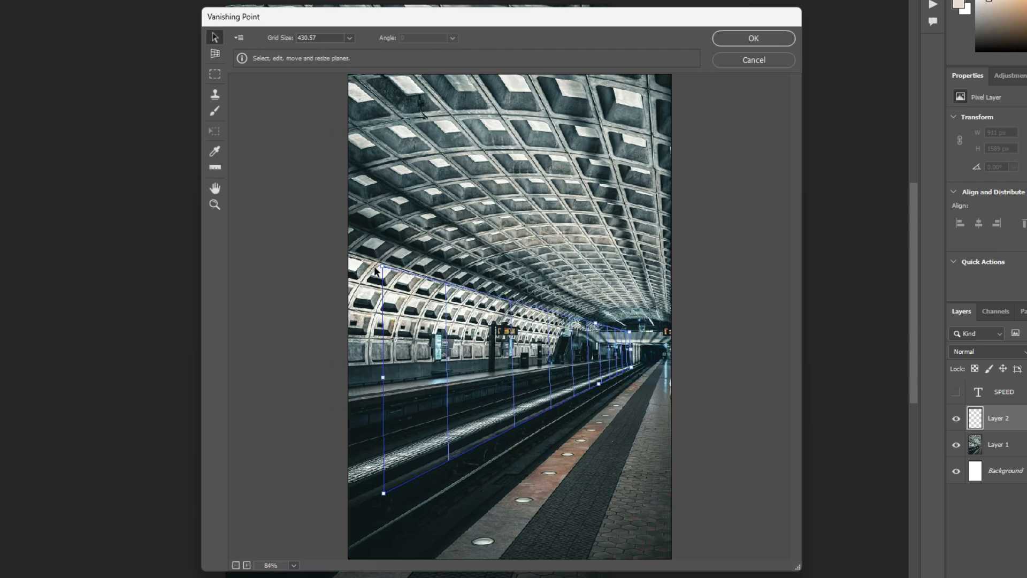
drag(381, 274, 381, 293)
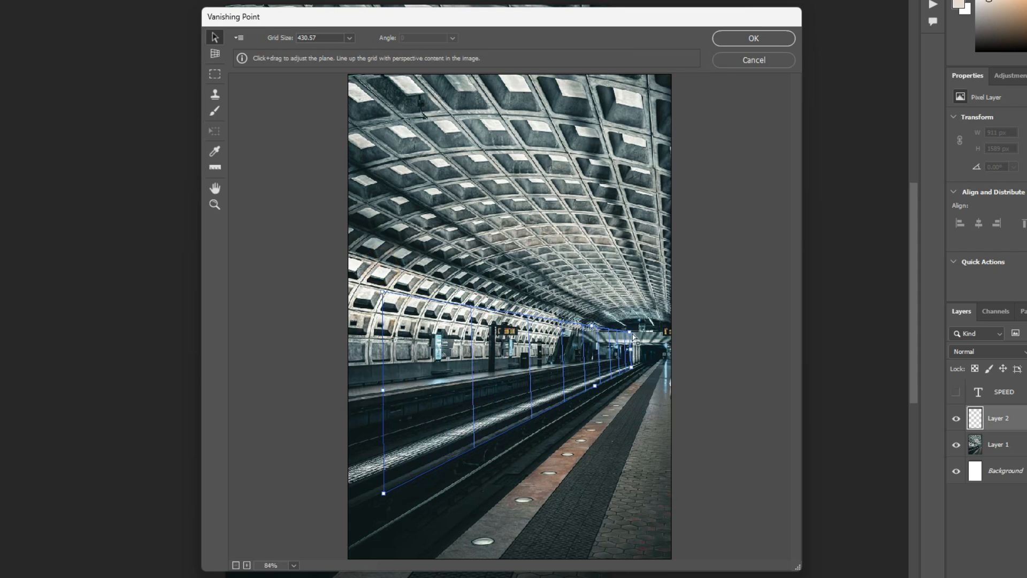
drag(632, 332, 634, 333)
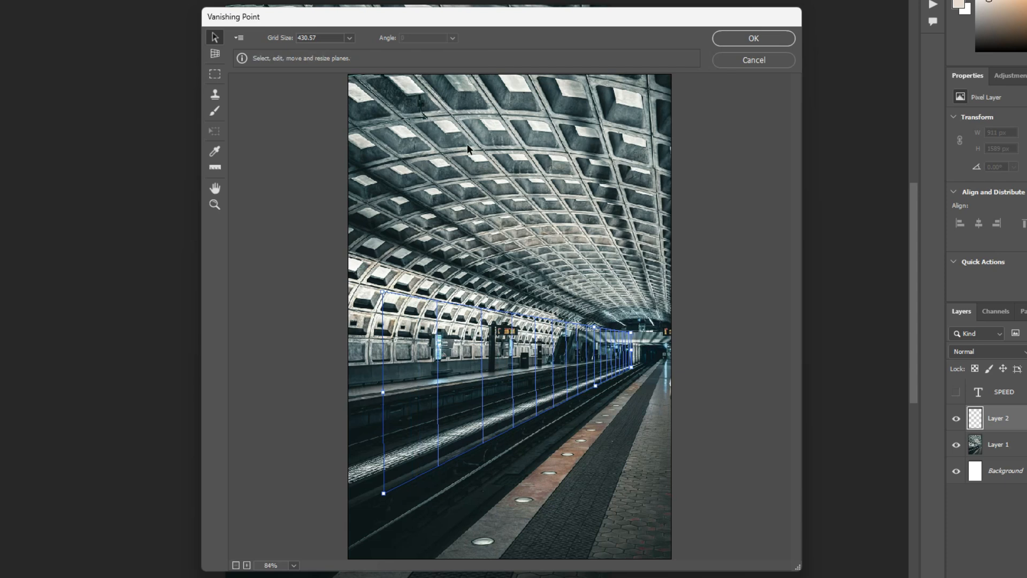
Step: Paste the copied SPEED text into Vanishing Point and move it onto the perspective plane
key(ctrl+v)
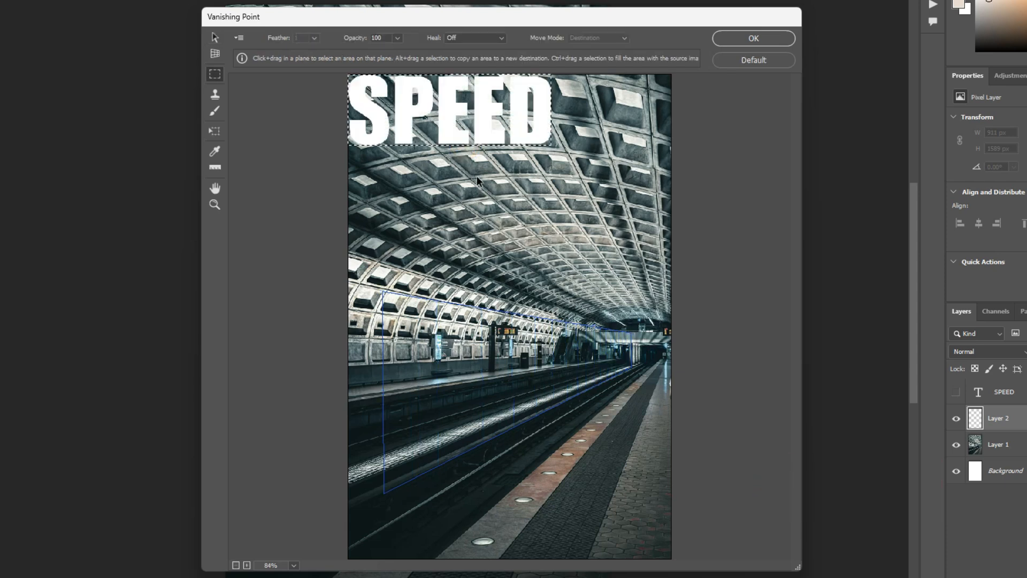
drag(481, 127, 562, 351)
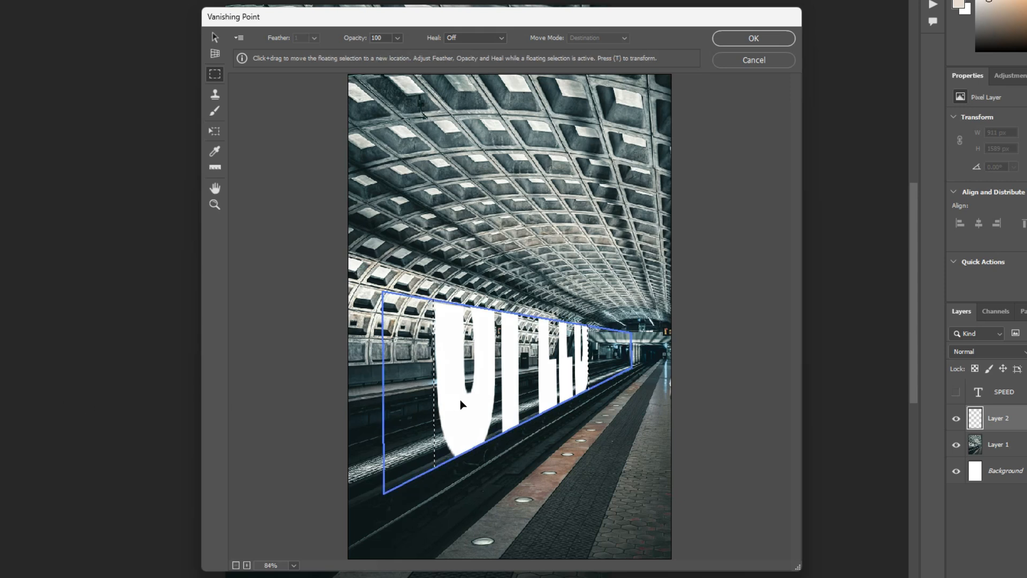
drag(498, 383, 436, 348)
Step: Transform the SPEED text within the perspective plane, resizing and repositioning it until the whole word fits the plane
click(214, 131)
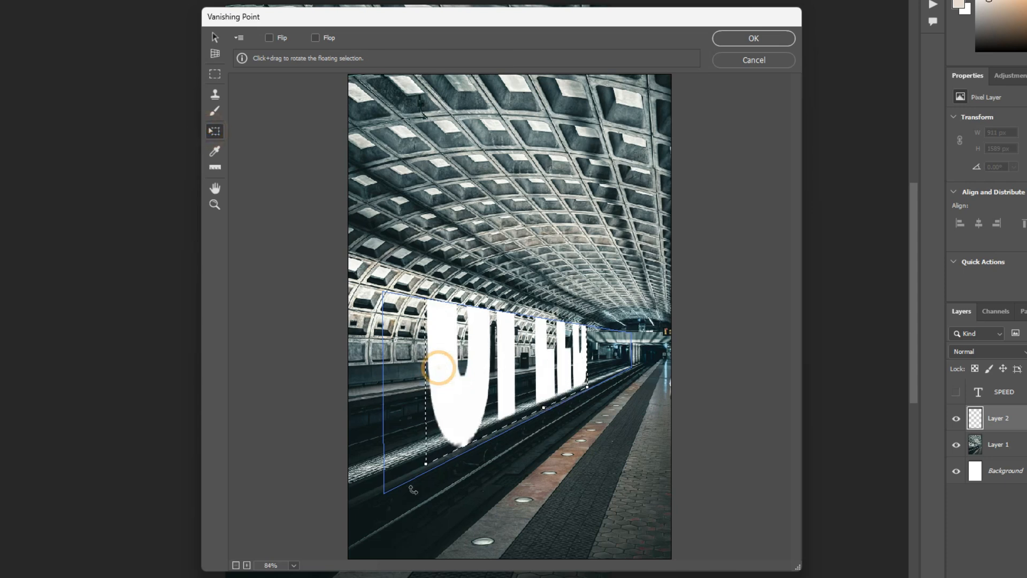
drag(428, 465, 417, 389)
drag(465, 366, 457, 438)
drag(409, 476, 411, 404)
drag(476, 364, 480, 426)
drag(410, 476, 416, 436)
drag(479, 391, 443, 425)
drag(386, 491, 386, 493)
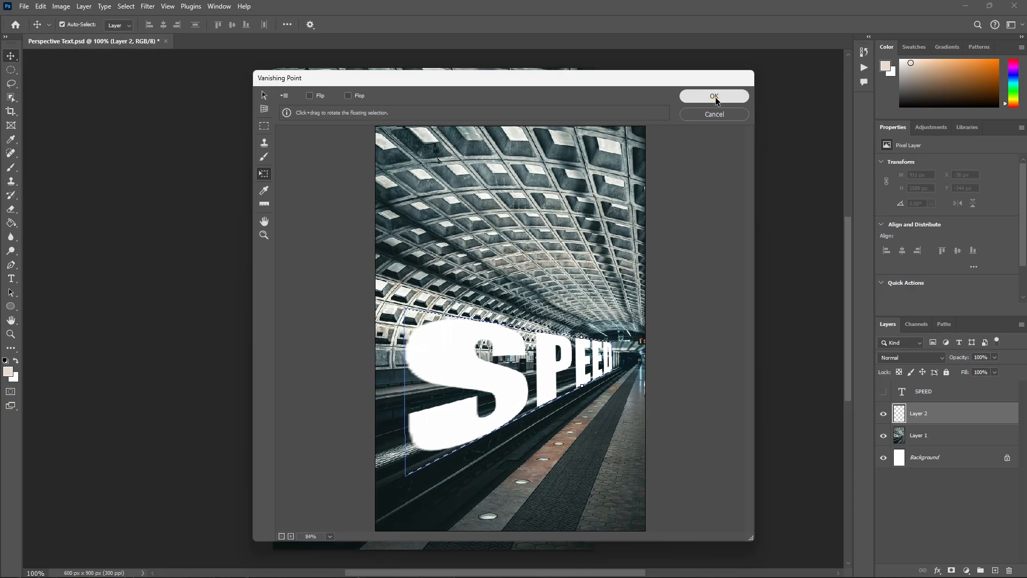
Step: Accept the Vanishing Point result and blend Layer 2 into the photo by splitting the dark and light Blend If sliders for Underlying Layer
click(754, 40)
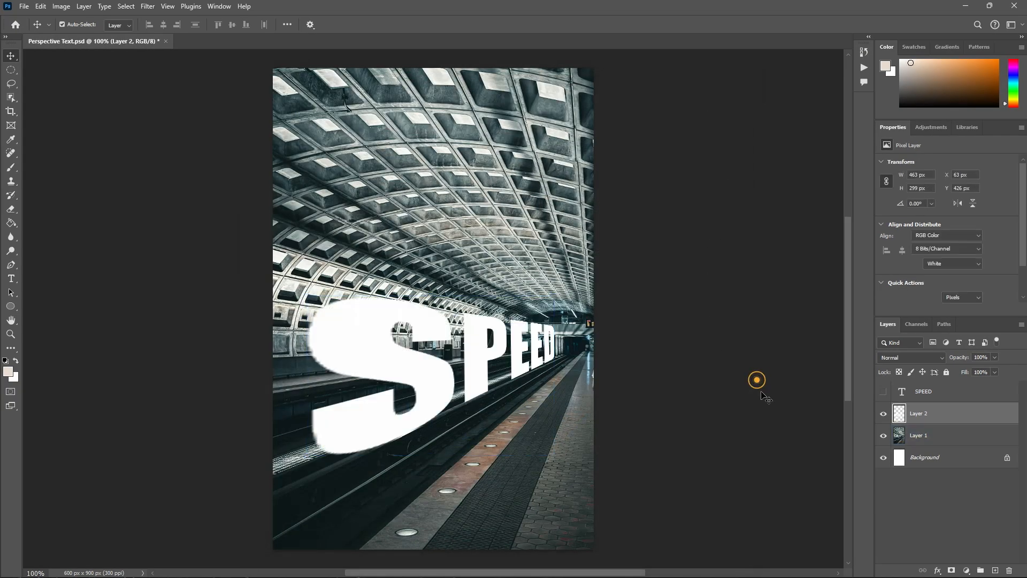
right_click(909, 415)
click(955, 270)
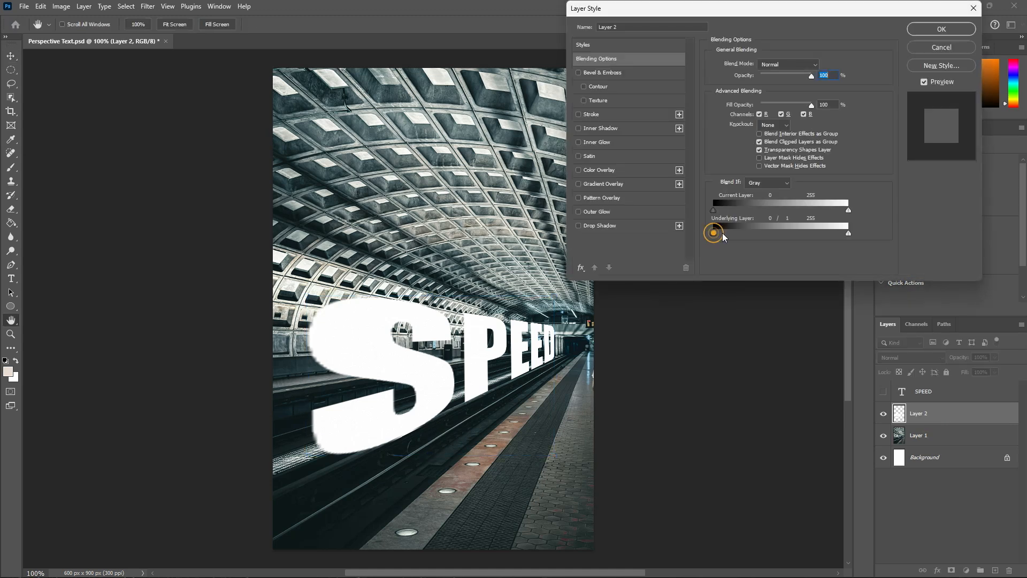
drag(727, 239, 757, 239)
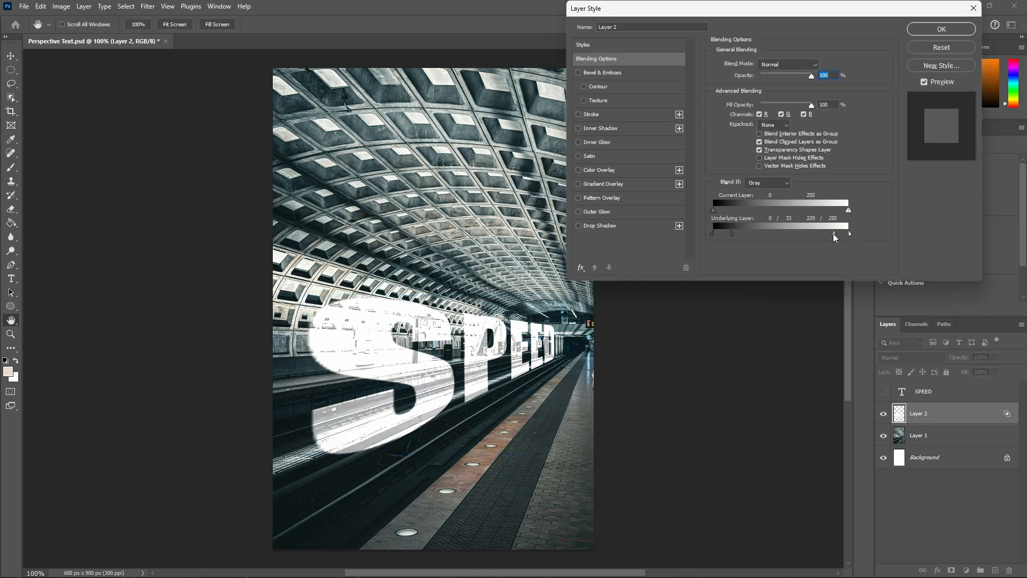
drag(827, 237, 794, 238)
mouse_move(731, 234)
mouse_down()
mouse_move(741, 234)
mouse_move(715, 235)
mouse_up()
click(941, 29)
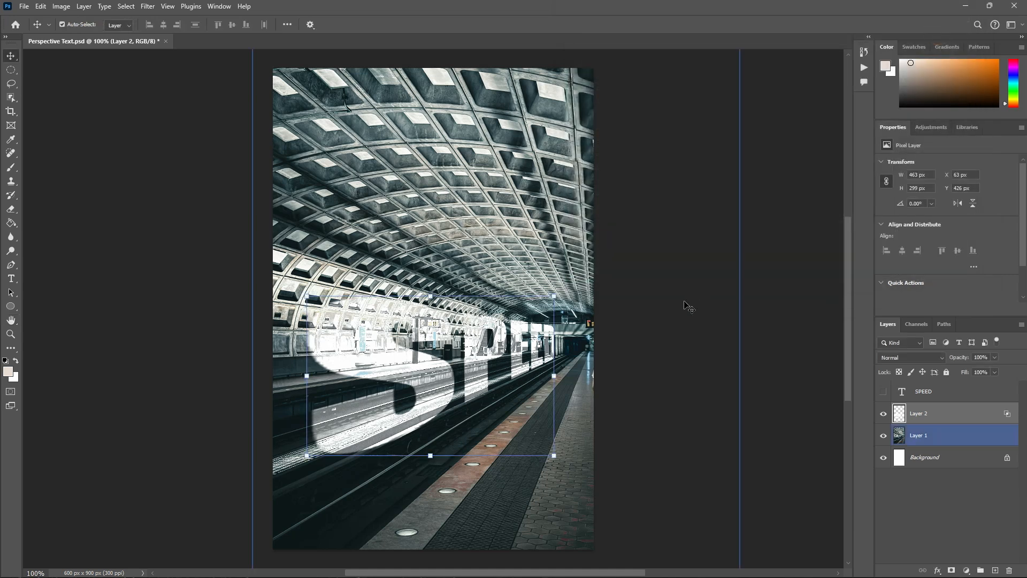
click(748, 316)
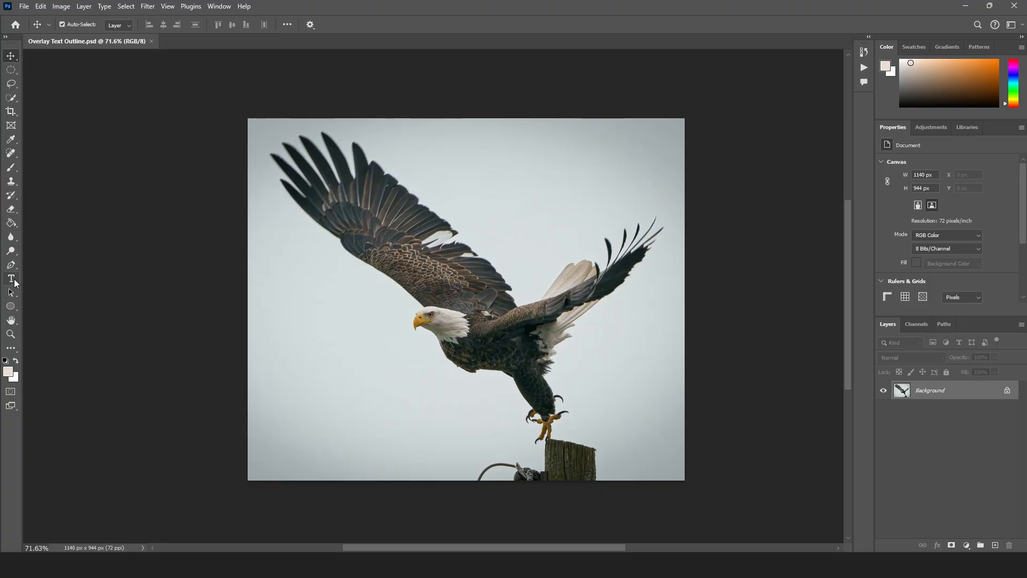
Step: Add the text "Majestic" across the eagle photo and scale it up to about 301%
click(12, 279)
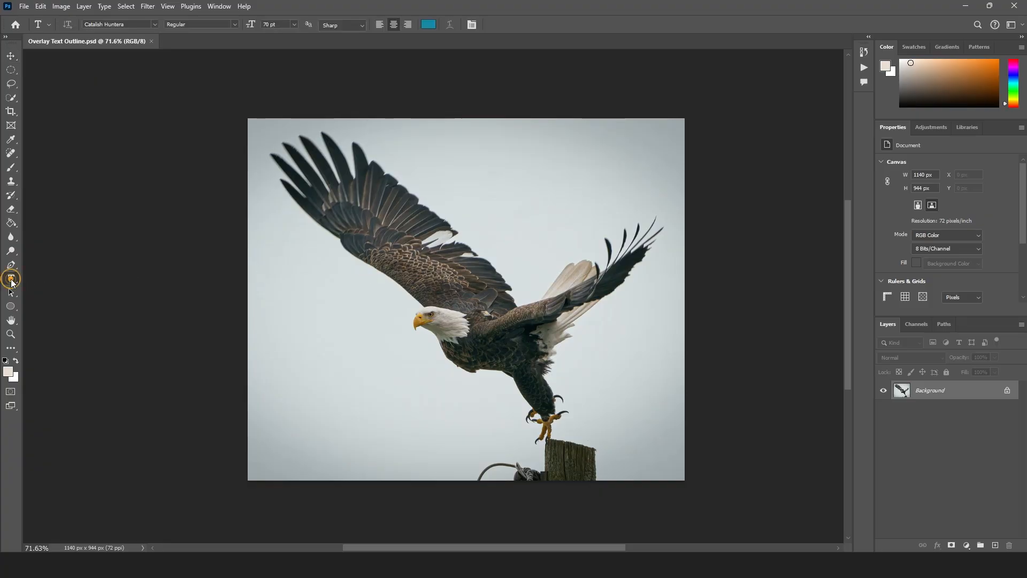
click(404, 311)
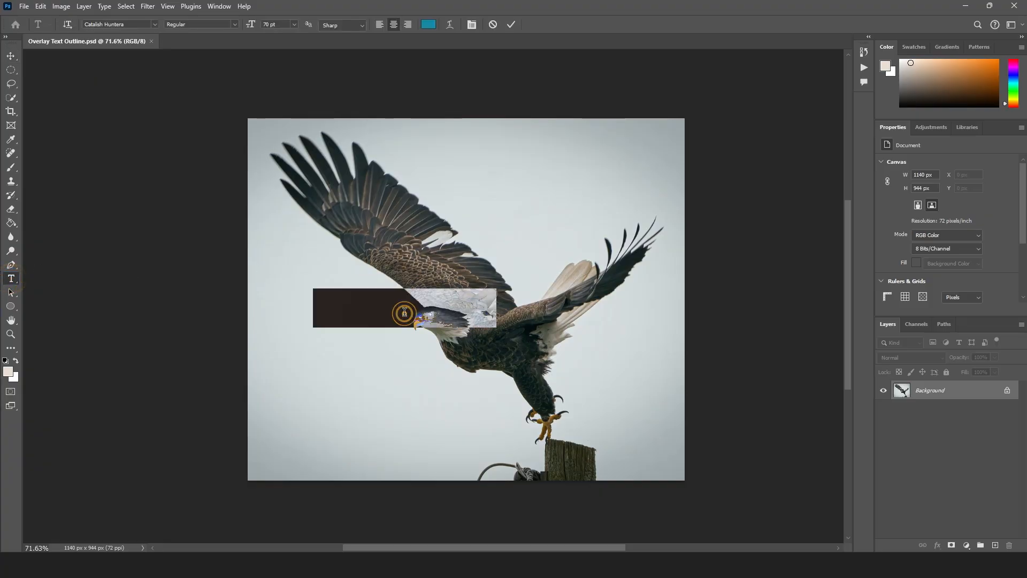
text(Majestic)
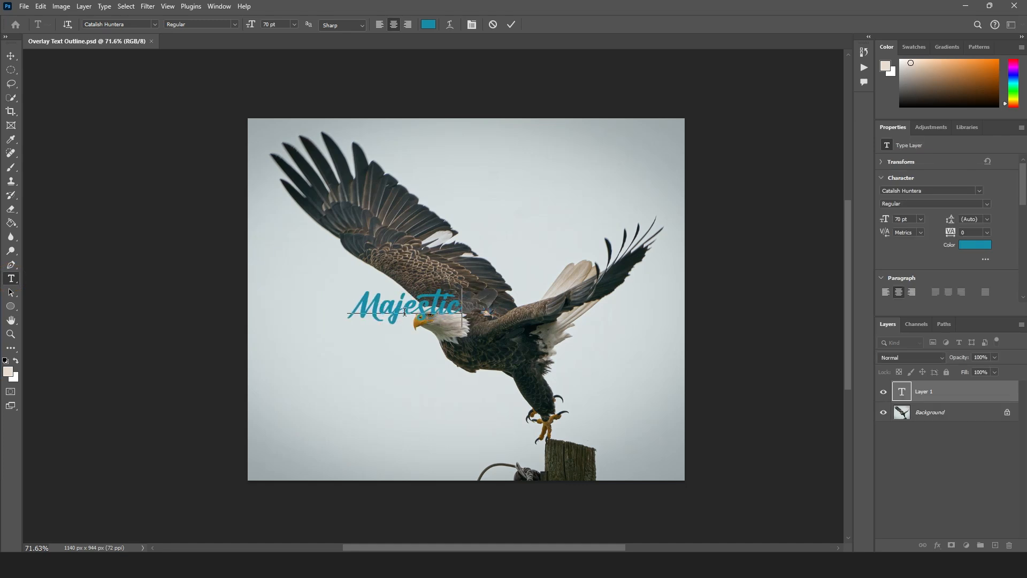
click(14, 57)
drag(461, 289, 641, 290)
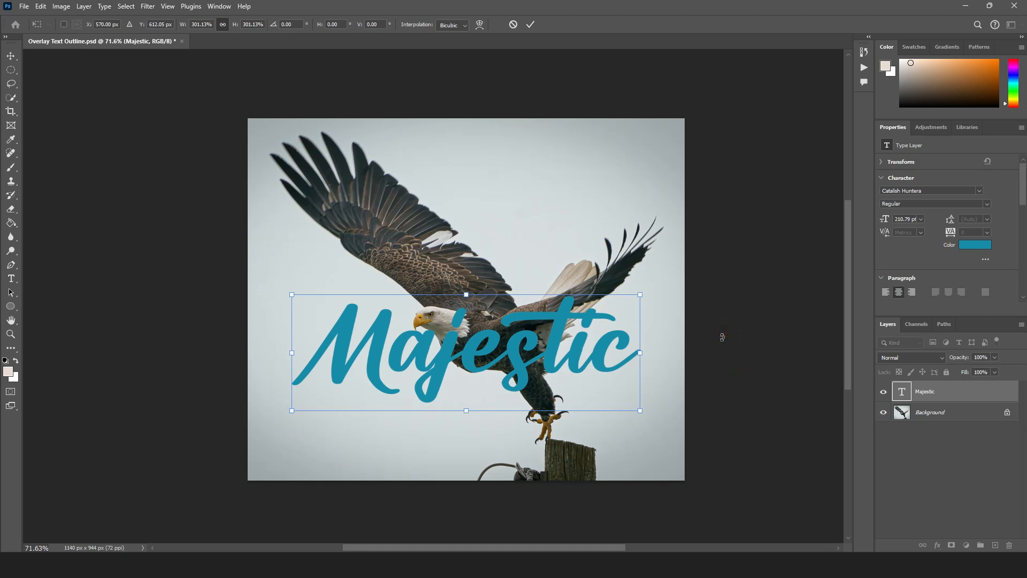
Step: Convert the Background into the editable layer Layer 0 and select the eagle with the Subject selection command
click(962, 411)
double_click(958, 412)
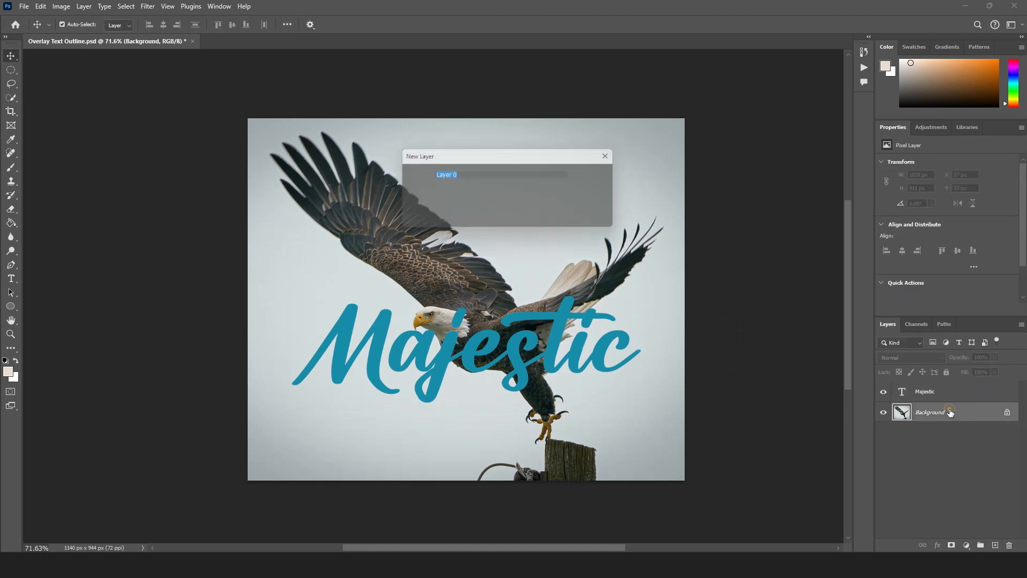
key(Return)
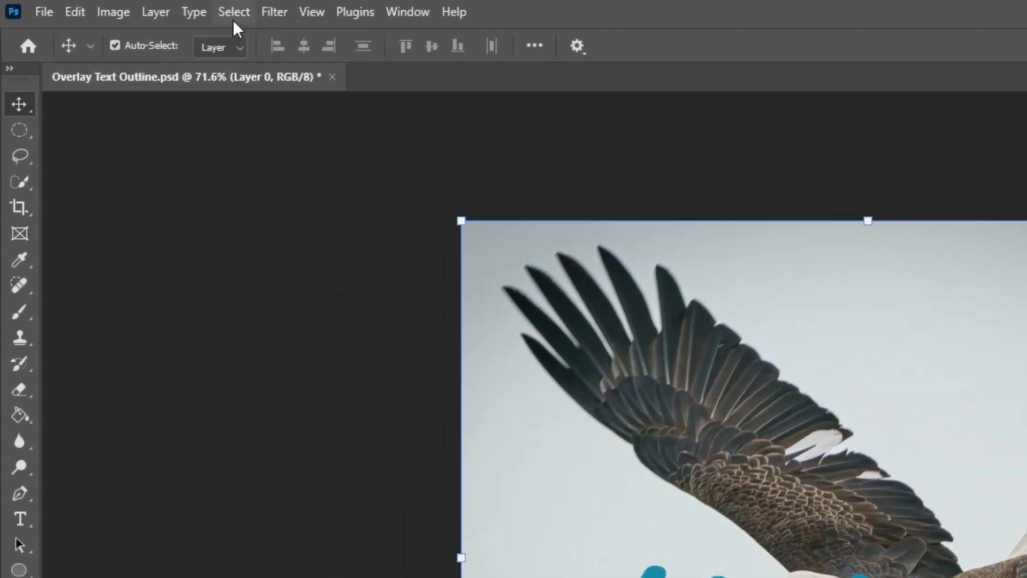
click(184, 10)
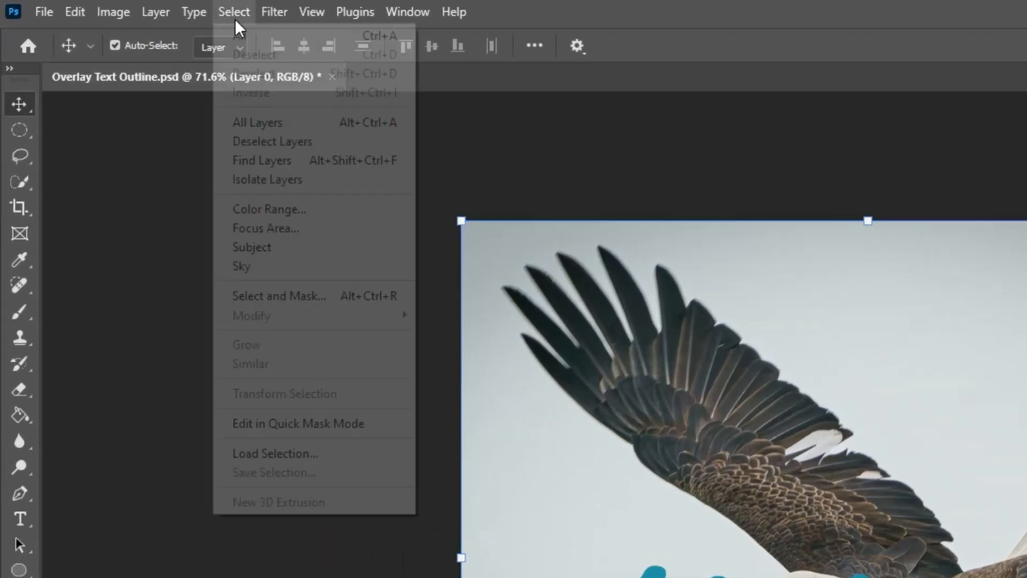
click(263, 228)
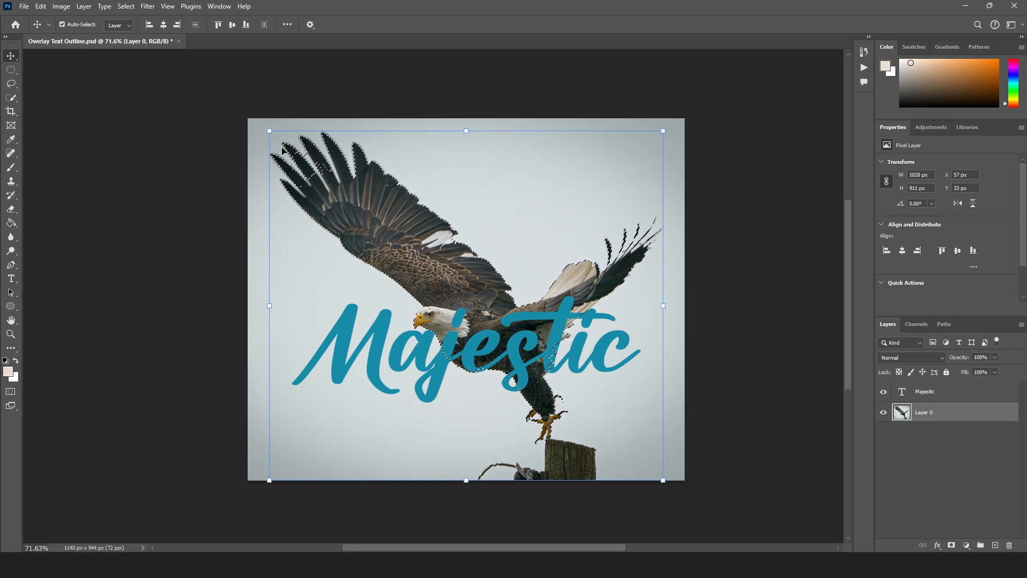
Step: Refine the eagle selection with the Quick Selection tool, adding the missed feather areas in the raised wing and other missed parts
click(14, 99)
scroll(303, 175, up, 4)
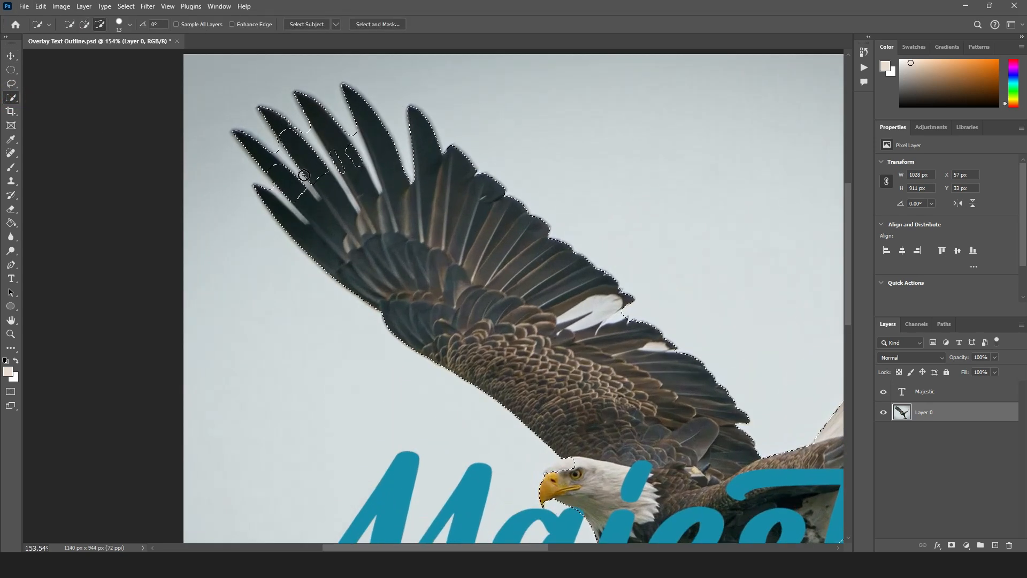
scroll(304, 175, up, 1)
mouse_move(299, 194)
mouse_down()
mouse_move(282, 174)
mouse_move(276, 185)
mouse_up()
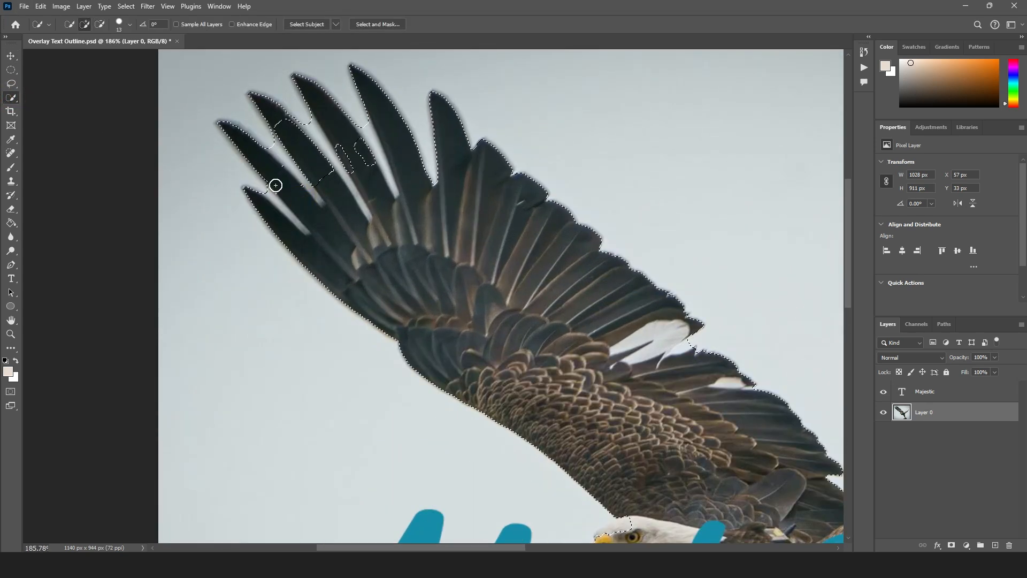
mouse_move(351, 159)
mouse_down()
mouse_move(306, 154)
mouse_move(323, 190)
mouse_up()
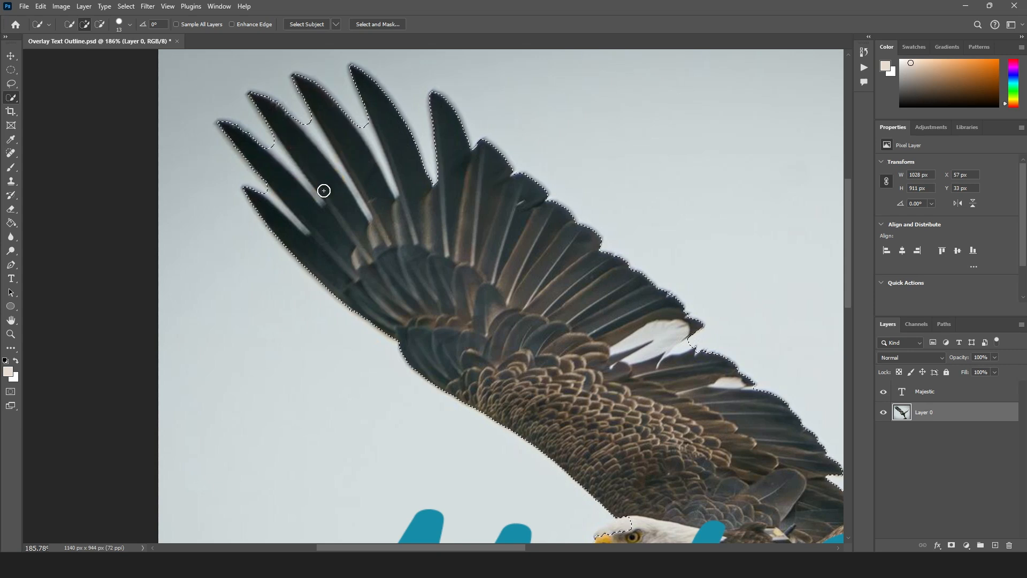
scroll(475, 275, down, 1)
scroll(475, 275, down, 2)
drag(678, 370, 584, 220)
scroll(455, 275, up, 4)
drag(445, 252, 479, 272)
scroll(479, 271, down, 5)
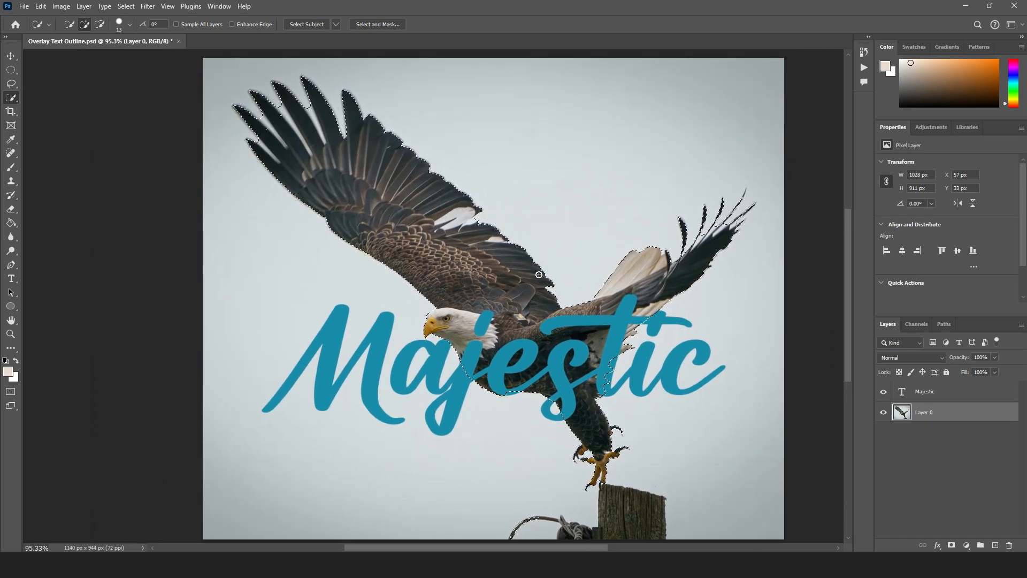
Step: Copy the selected eagle from Layer 0 to a new layer and place it above the Majestic text layer
click(947, 411)
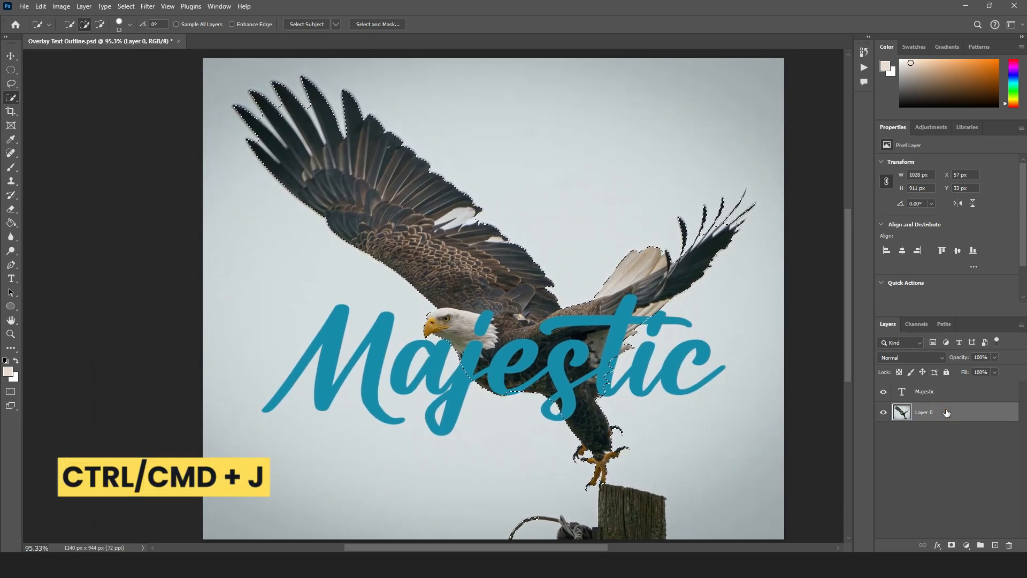
key(ctrl+j)
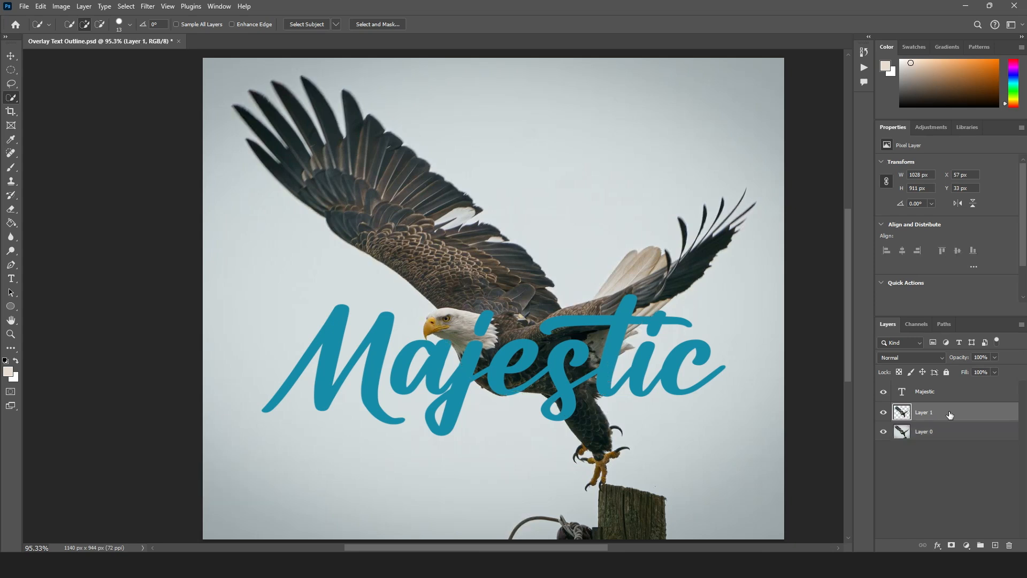
drag(956, 414, 955, 385)
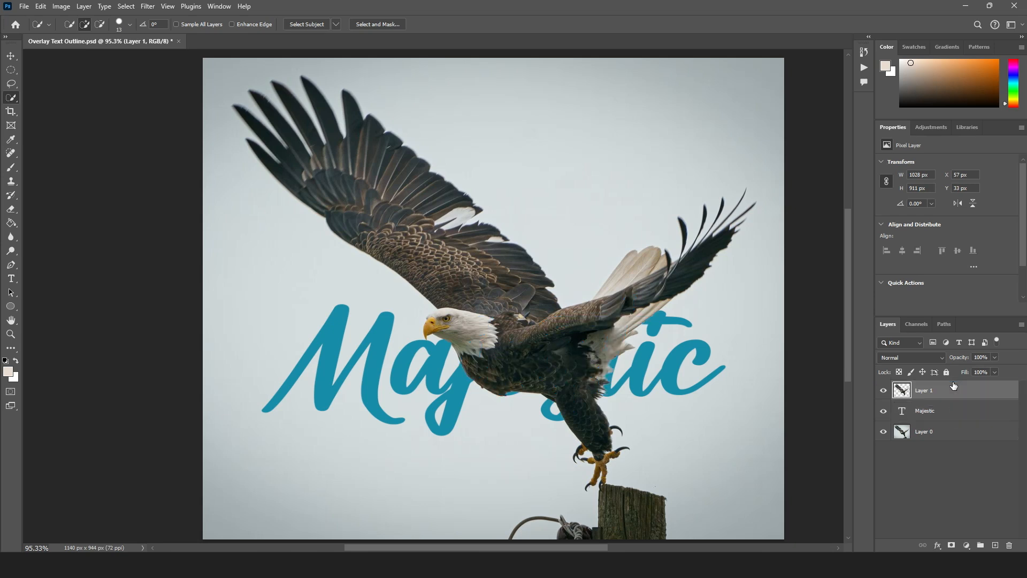
Step: Duplicate the Majestic text layer, place the copy above the eagle cutout and convert it to a shape
click(948, 416)
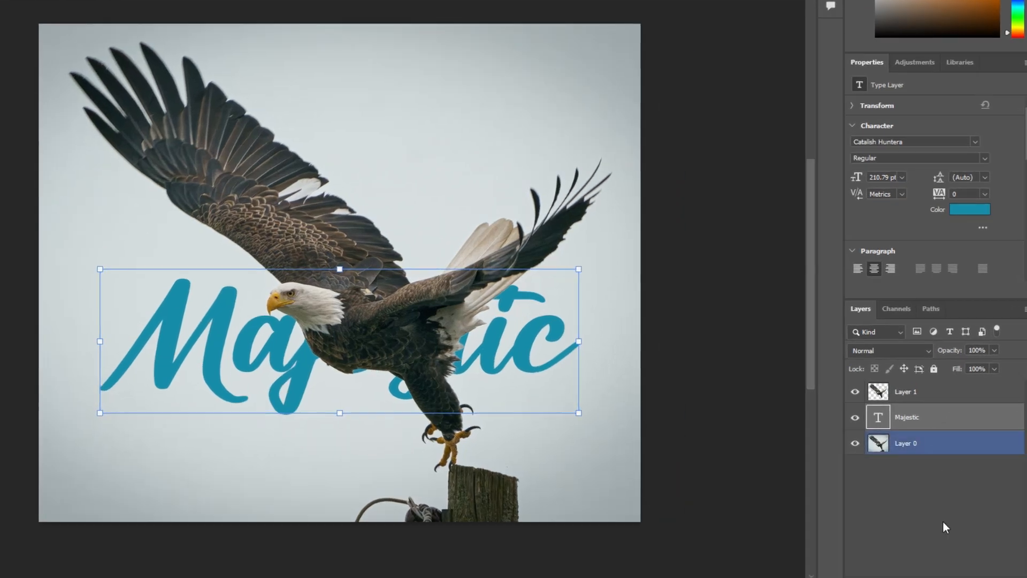
click(953, 495)
click(945, 415)
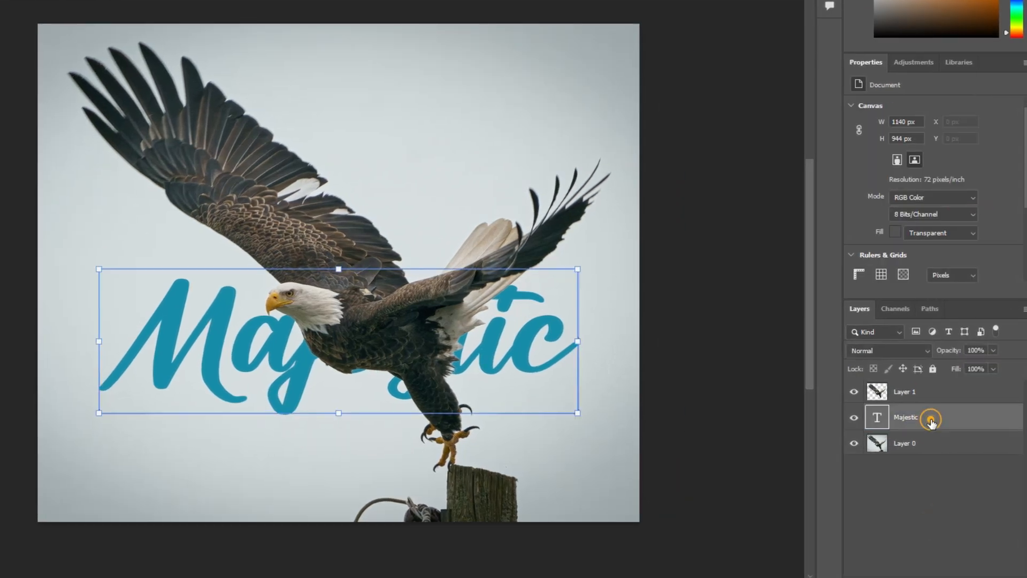
key(ctrl+j)
drag(939, 418, 940, 380)
right_click(937, 394)
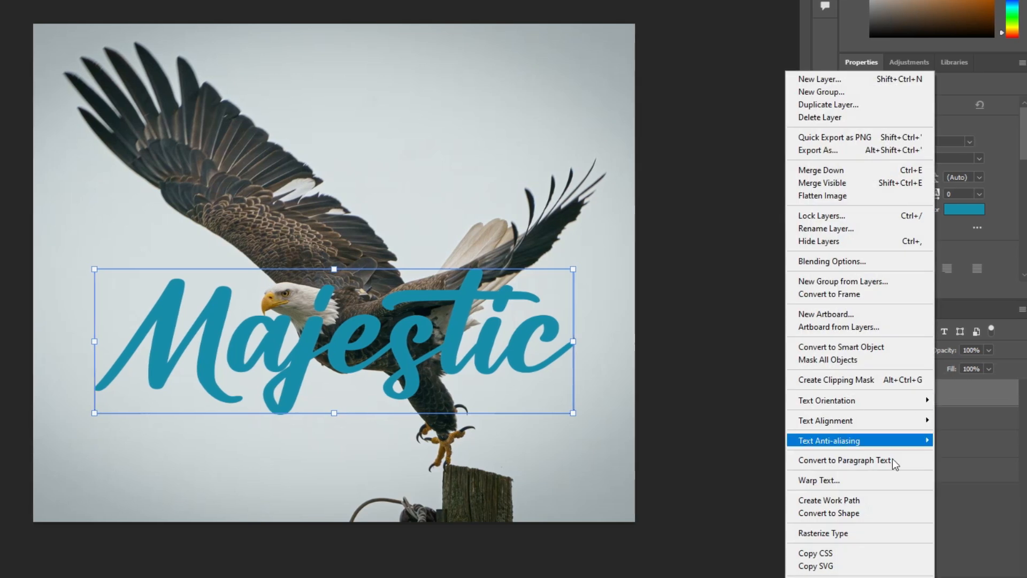
click(856, 511)
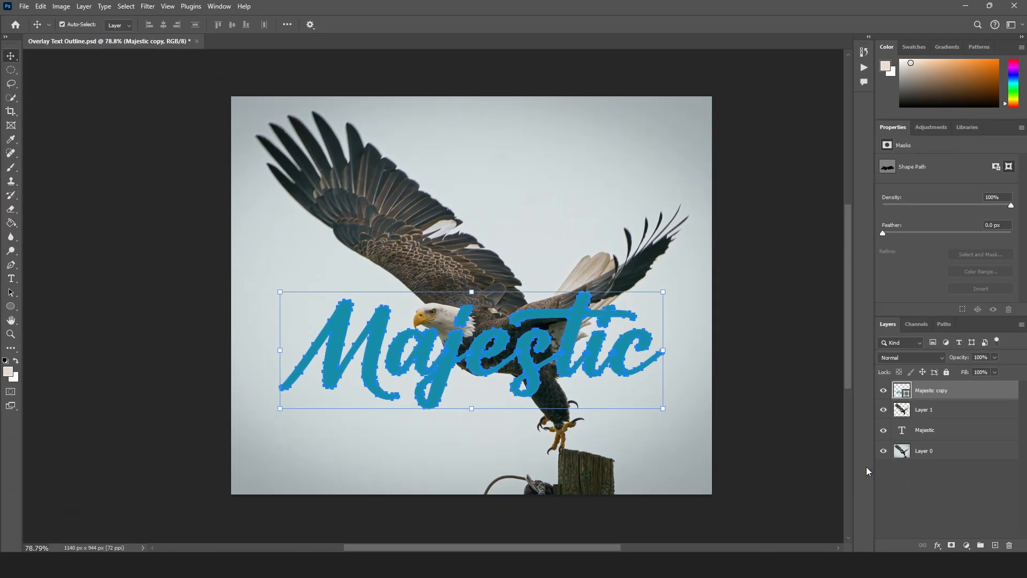
Step: Remove the Majestic copy shape's fill and give it a stroke in the text's teal, #178ca9, sampled from the image
click(12, 293)
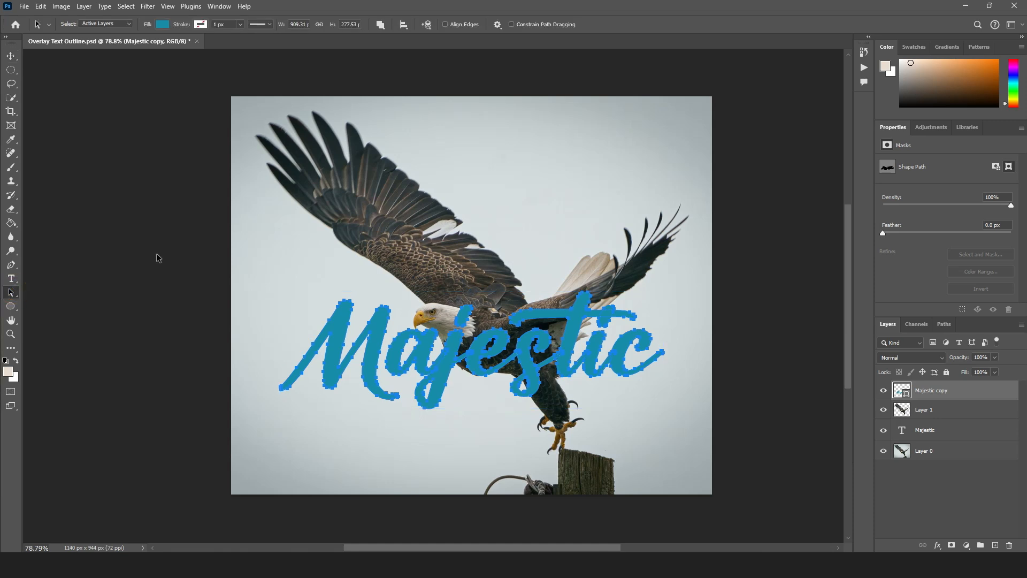
click(166, 26)
click(100, 46)
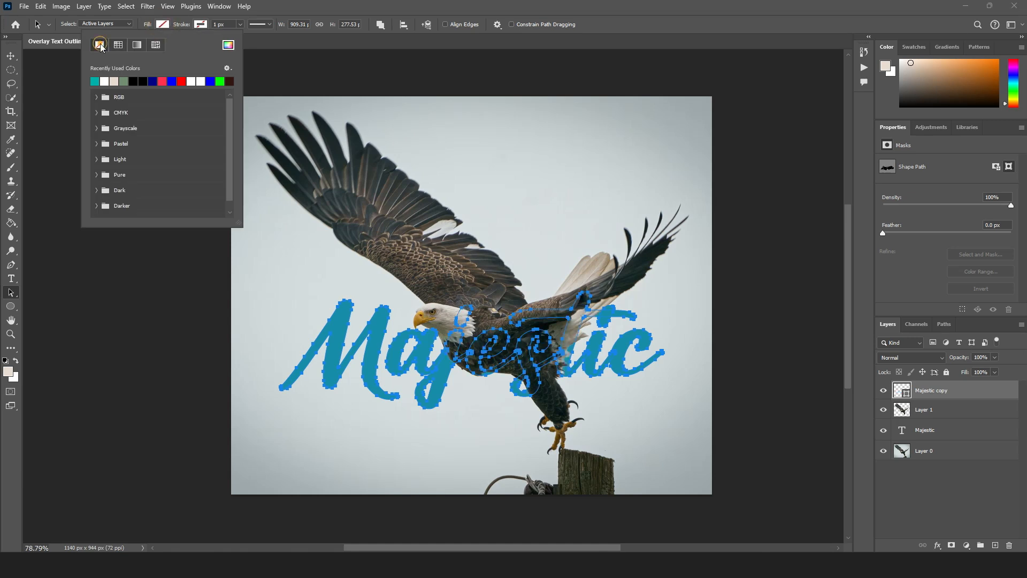
click(201, 25)
click(267, 45)
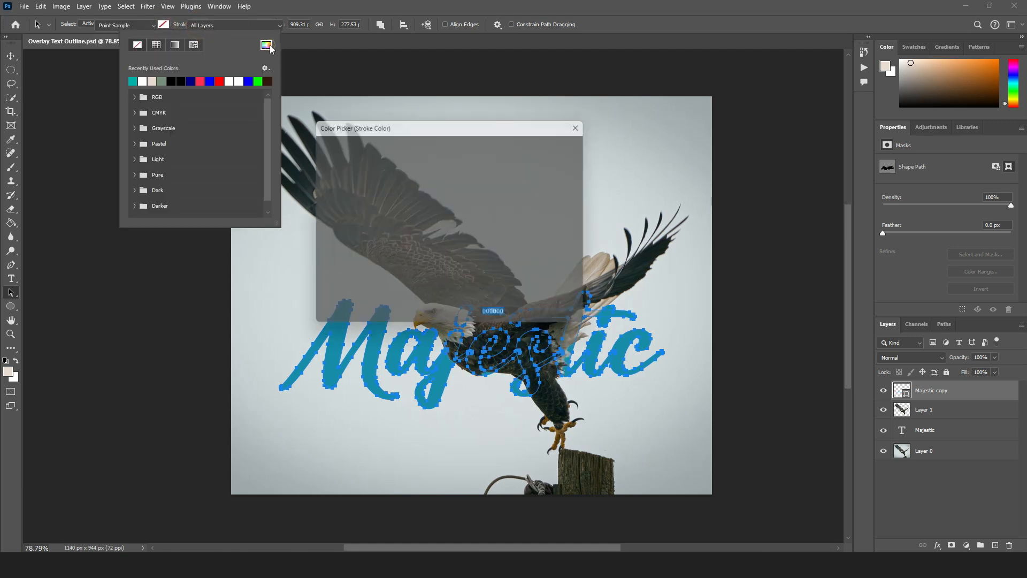
click(380, 324)
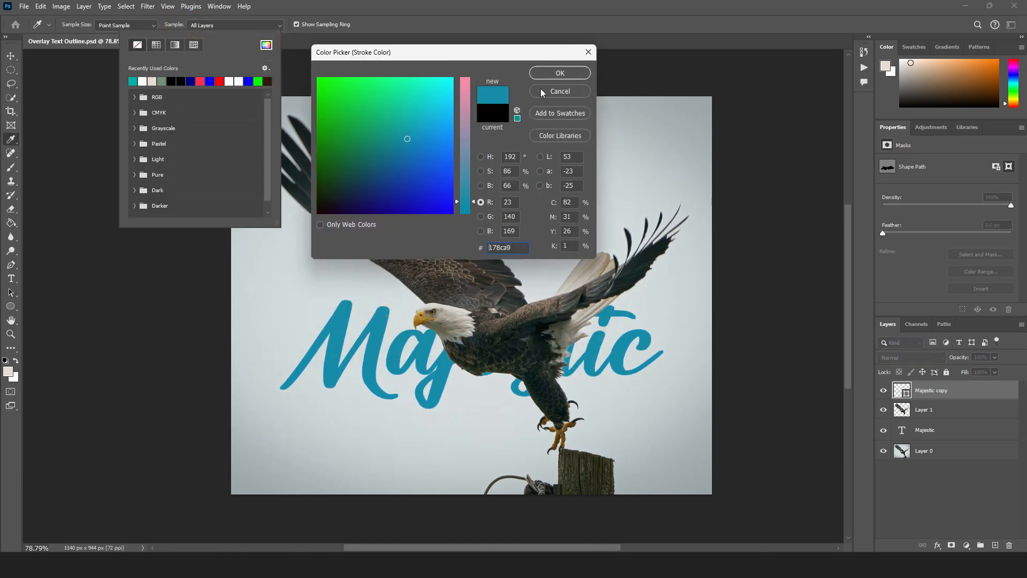
click(561, 72)
Step: Set the Majestic copy shape's stroke width to 3 px and deselect the layer
click(229, 27)
text(3)
key(Return)
click(11, 56)
click(754, 342)
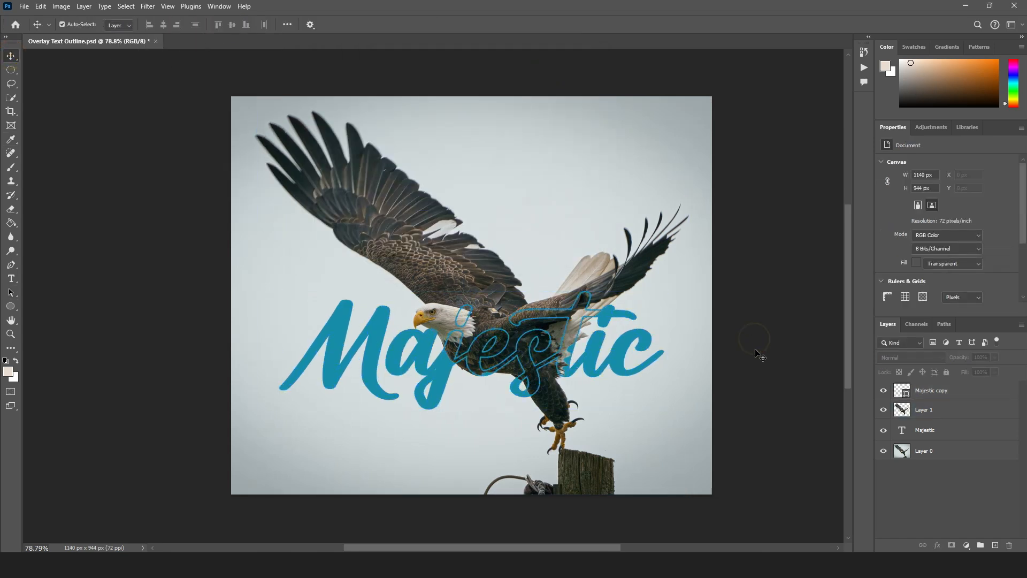
Step: Link the Majestic copy outline layer with the Majestic text layer
click(956, 390)
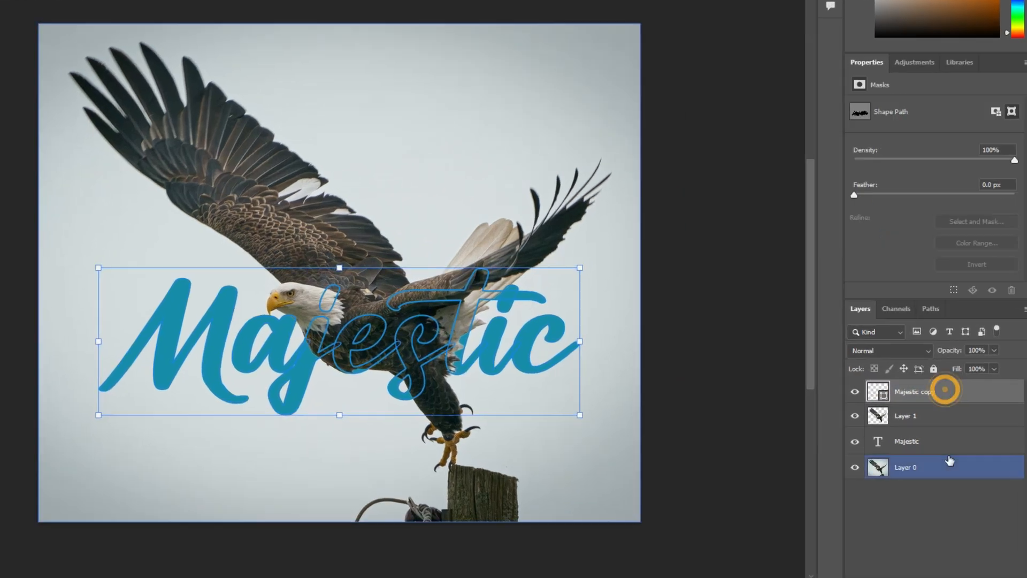
right_click(940, 447)
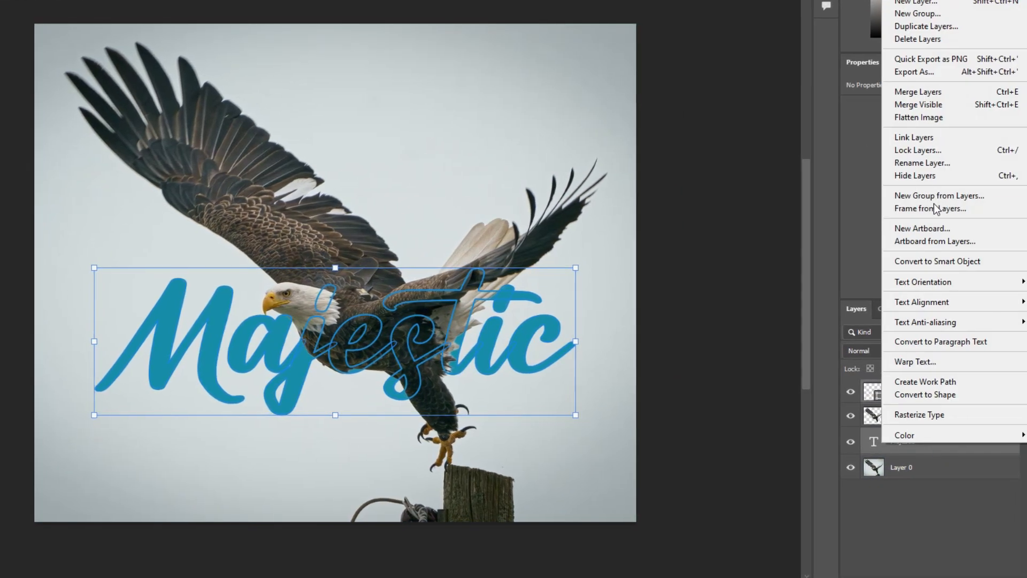
click(937, 140)
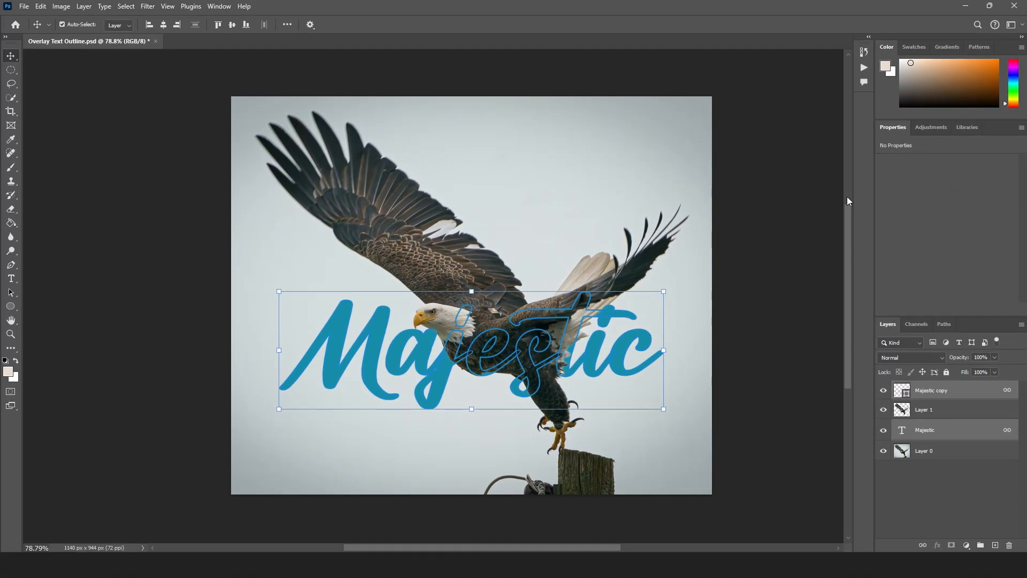
Step: Move the linked Majestic text and outline together slightly up and to the right over the eagle
click(933, 391)
click(780, 374)
drag(600, 365, 631, 358)
click(783, 399)
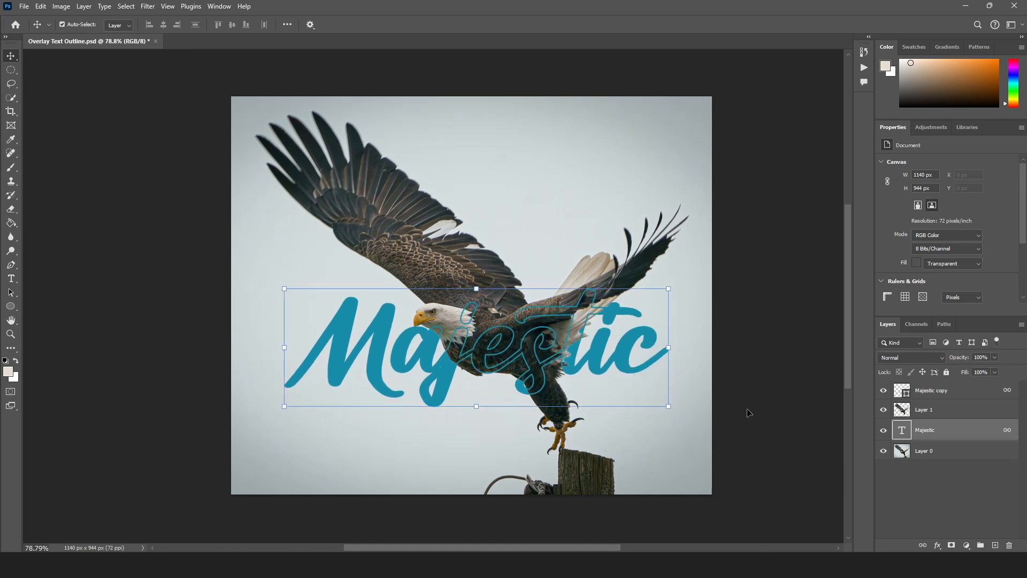
click(830, 443)
Step: Free-transform the linked Majestic text and outline together, scaling them up slightly and repositioning them over the eagle
scroll(739, 397, down, 2)
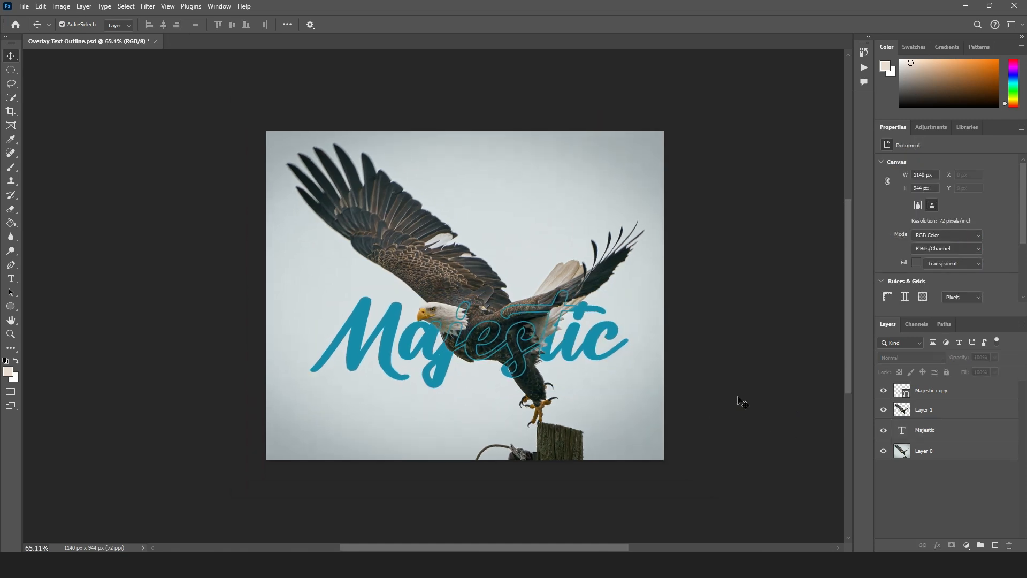
click(582, 350)
key(ctrl+t)
drag(628, 289, 645, 276)
drag(580, 336, 574, 339)
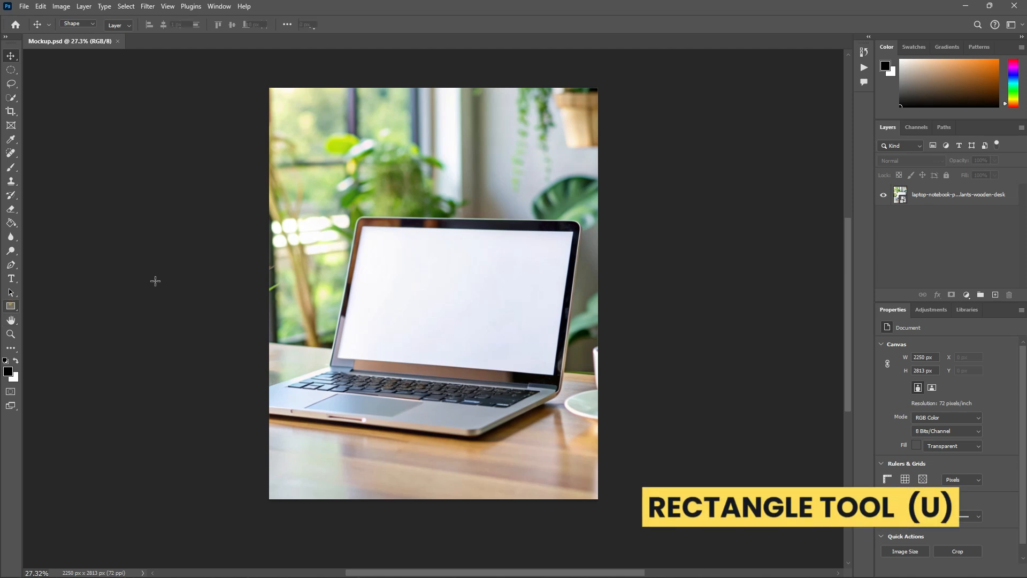
Step: Draw a black rectangle of about 1514 x 1024 px over the laptop screen and convert it to a smart object
key(u)
drag(361, 227, 580, 375)
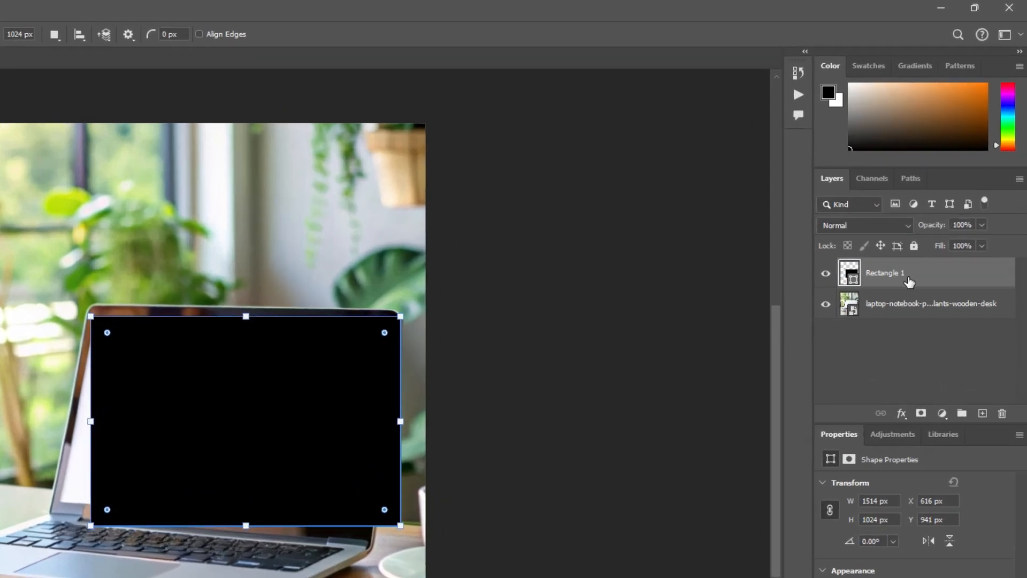
right_click(909, 280)
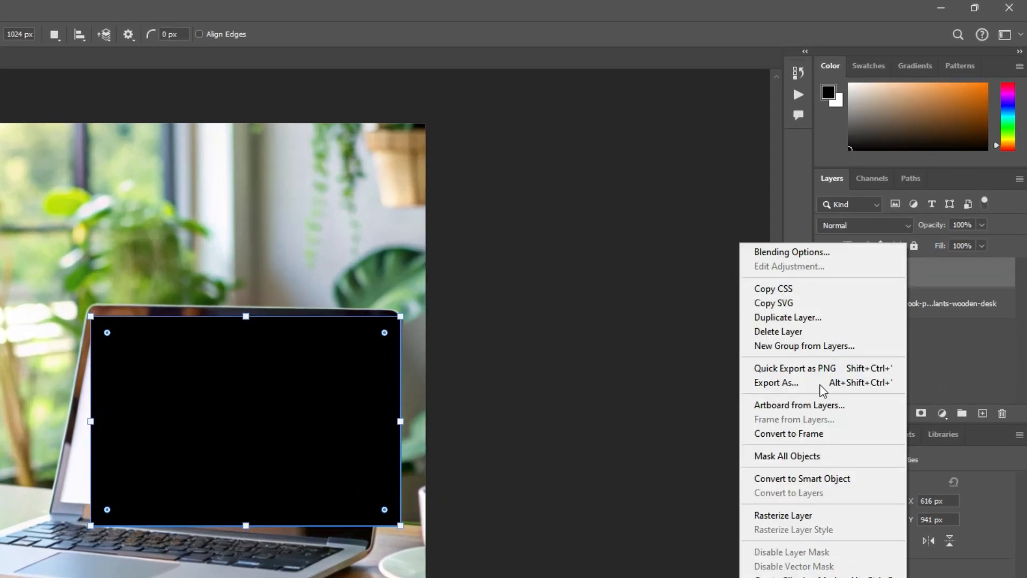
click(807, 480)
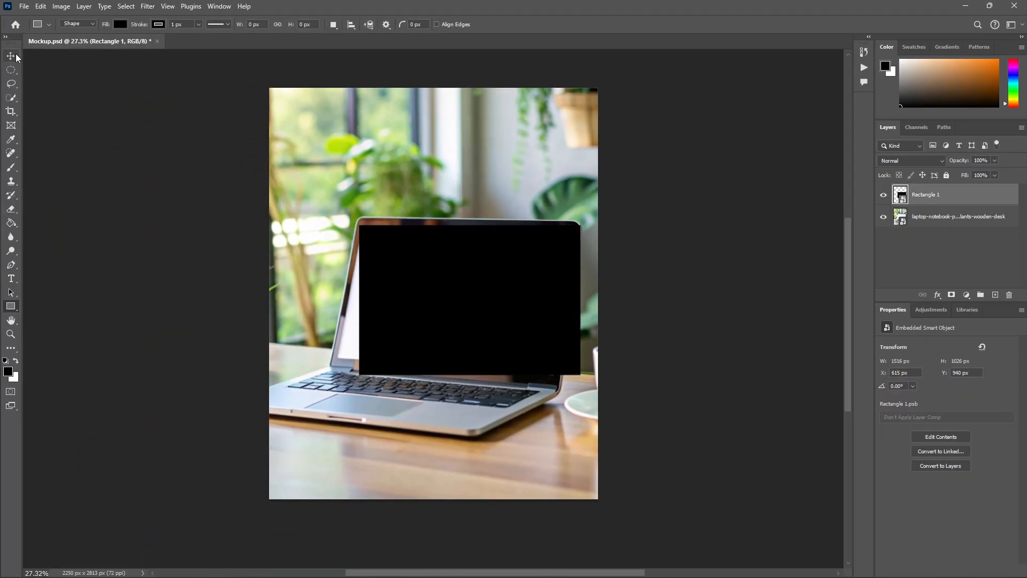
Step: Distort the rectangle smart object with Free Transform so its four corners match the laptop screen's corners
click(13, 56)
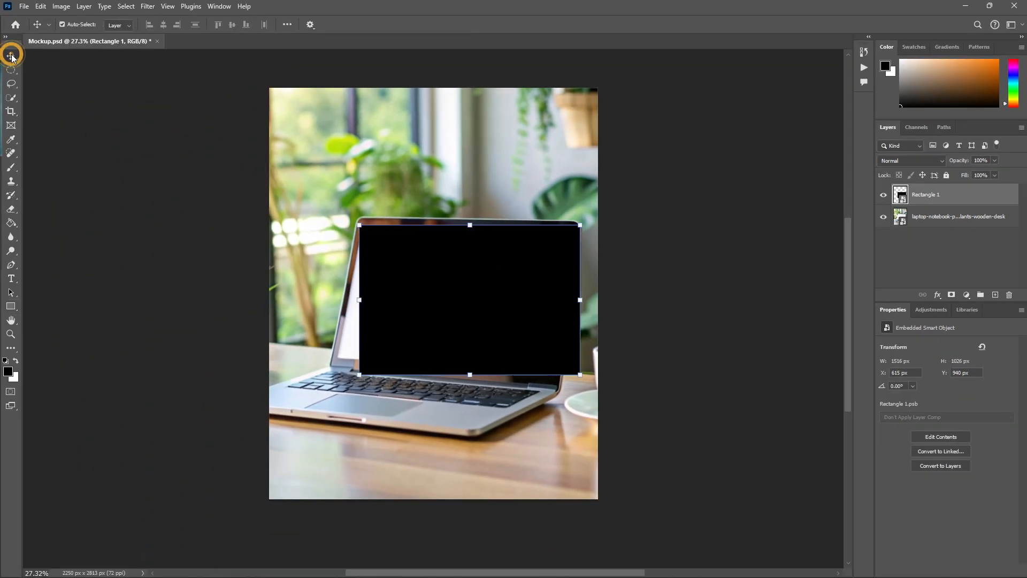
click(516, 298)
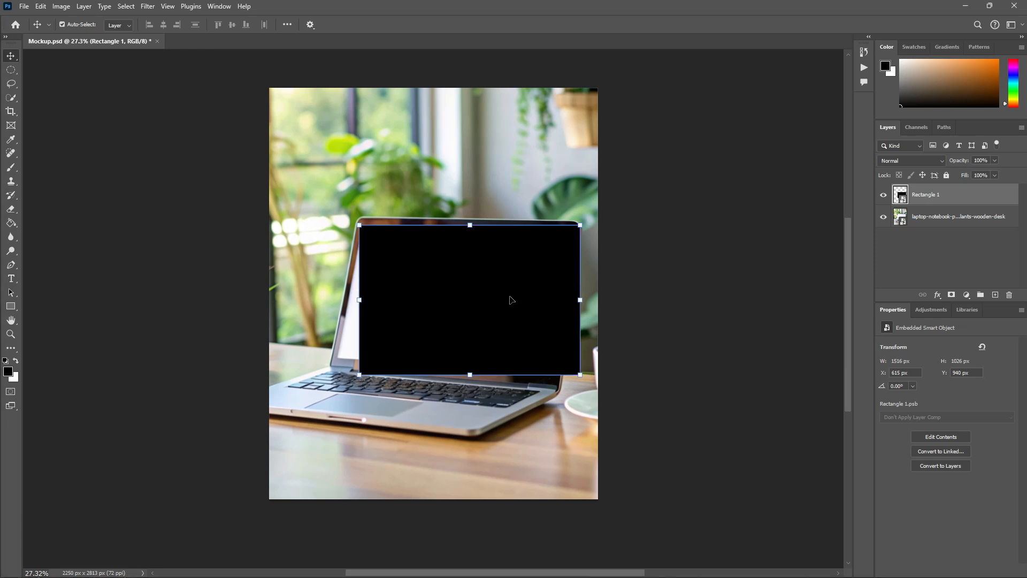
key(ctrl+t)
drag(359, 226, 364, 225)
drag(366, 374, 337, 361)
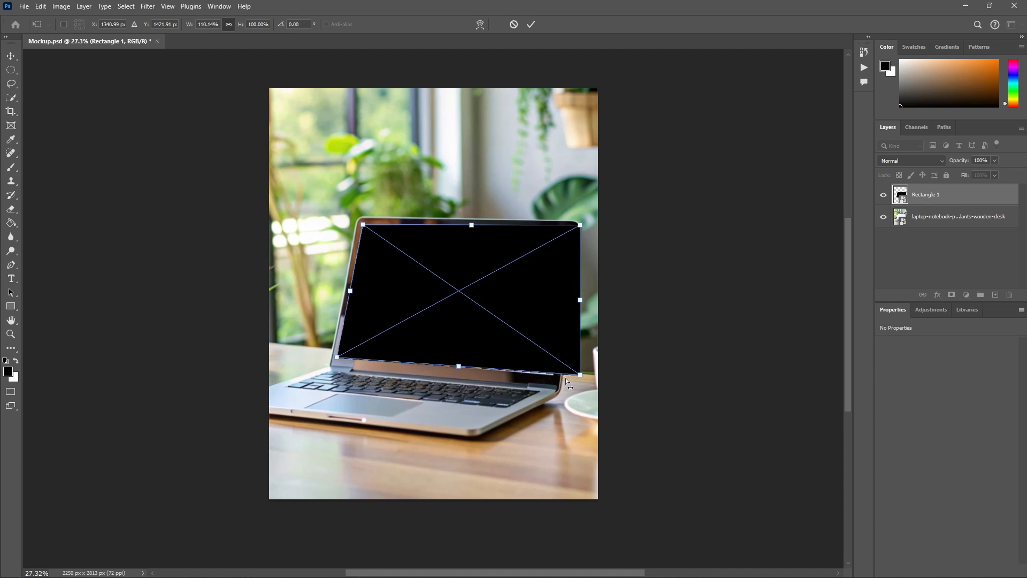
drag(581, 375, 553, 385)
scroll(554, 386, up, 6)
scroll(560, 425, up, 2)
drag(609, 307, 562, 534)
drag(573, 230, 556, 254)
drag(139, 246, 484, 238)
drag(363, 228, 361, 234)
drag(401, 552, 420, 375)
drag(315, 387, 316, 394)
scroll(359, 386, down, 7)
scroll(359, 386, down, 1)
click(719, 391)
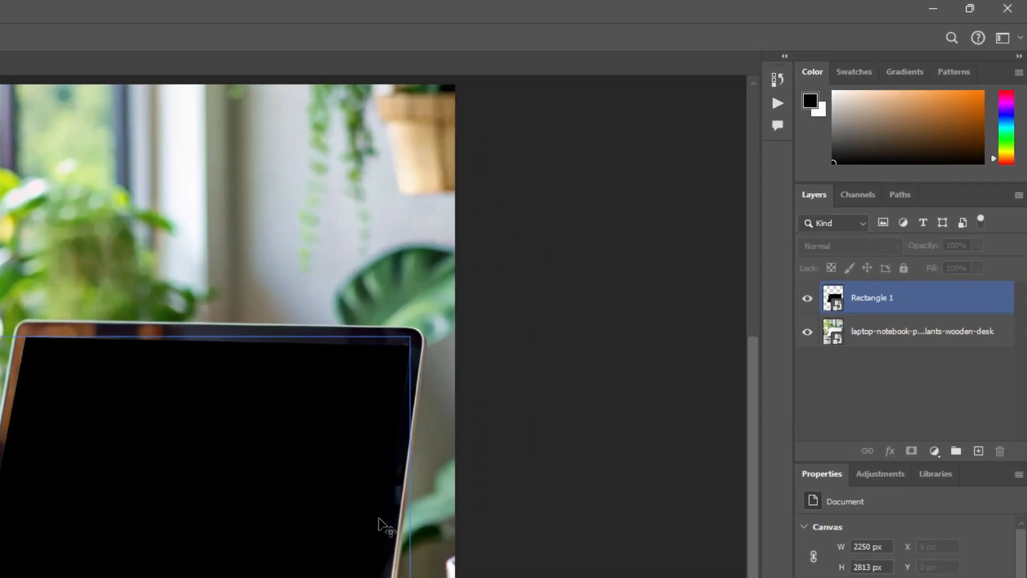
Step: Open the Rectangle 1 smart object's contents and place the Hero image in it, enlarged to about 1861 x 1048 px to cover the canvas
click(909, 217)
click(902, 200)
double_click(836, 306)
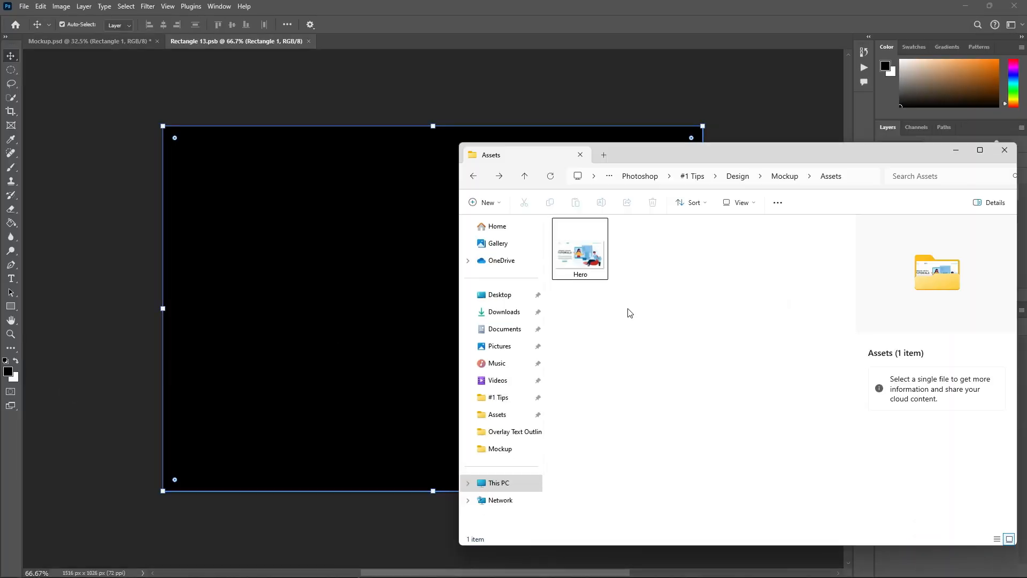
click(580, 249)
drag(589, 254, 351, 298)
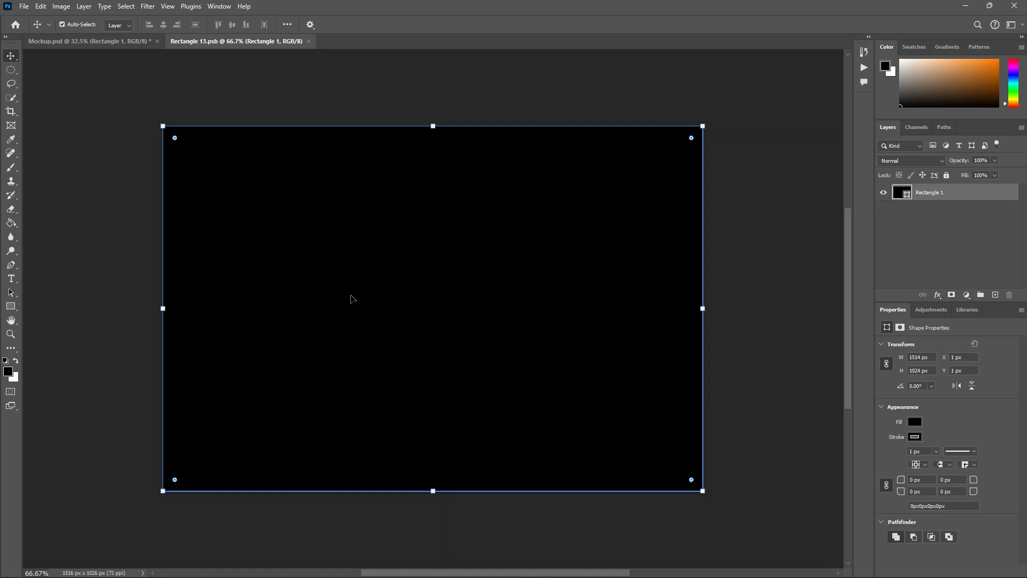
drag(704, 156, 769, 122)
drag(346, 303, 383, 302)
key(Return)
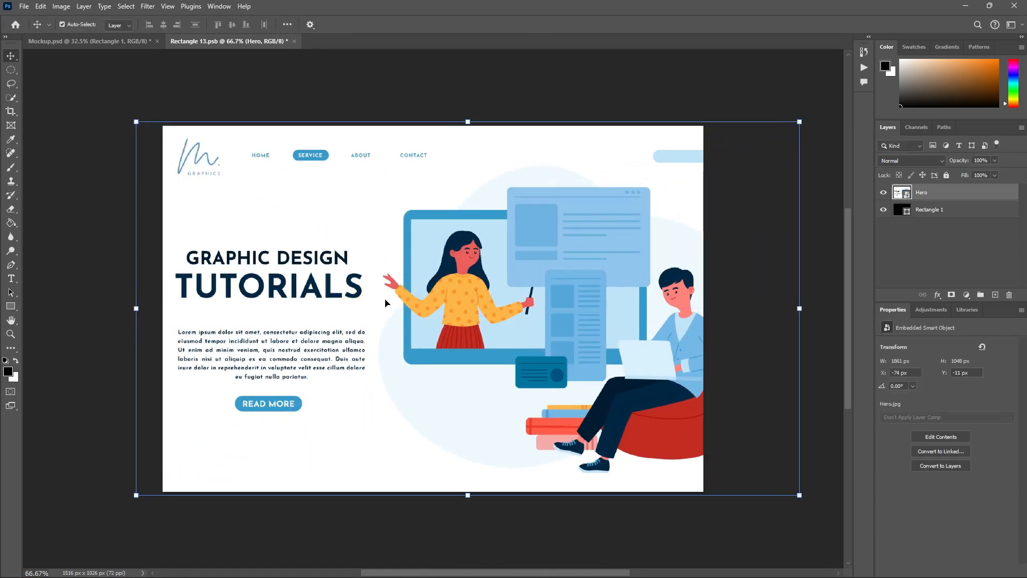
Step: Delete the black Rectangle 1 layer beneath the Hero image and save the smart object's contents
click(948, 212)
key(Delete)
click(819, 295)
key(ctrl+s)
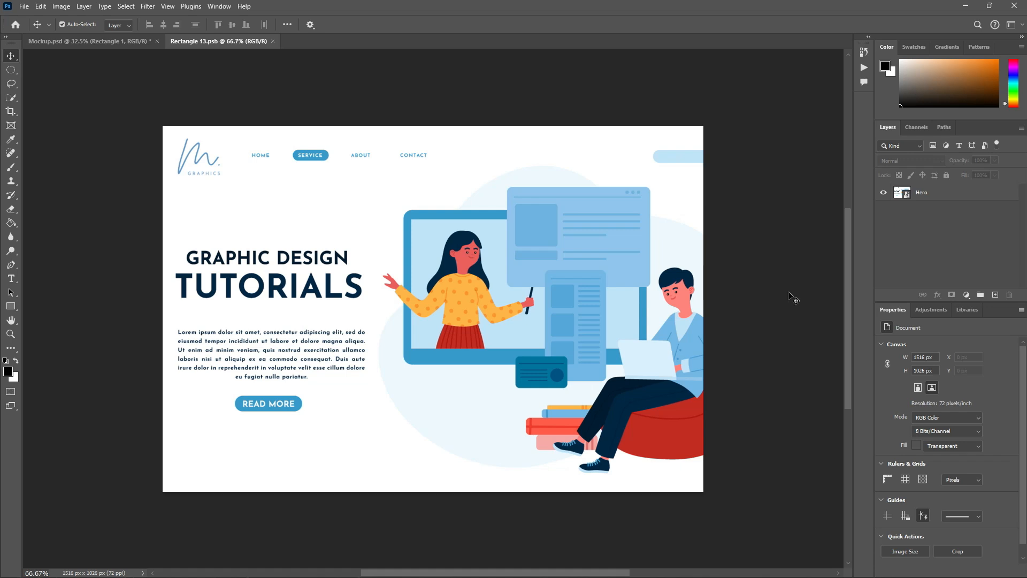
Step: In Mockup.psd, add a Curves adjustment layer above Rectangle 1 and clip it to that layer
click(122, 41)
click(771, 341)
scroll(741, 339, down, 2)
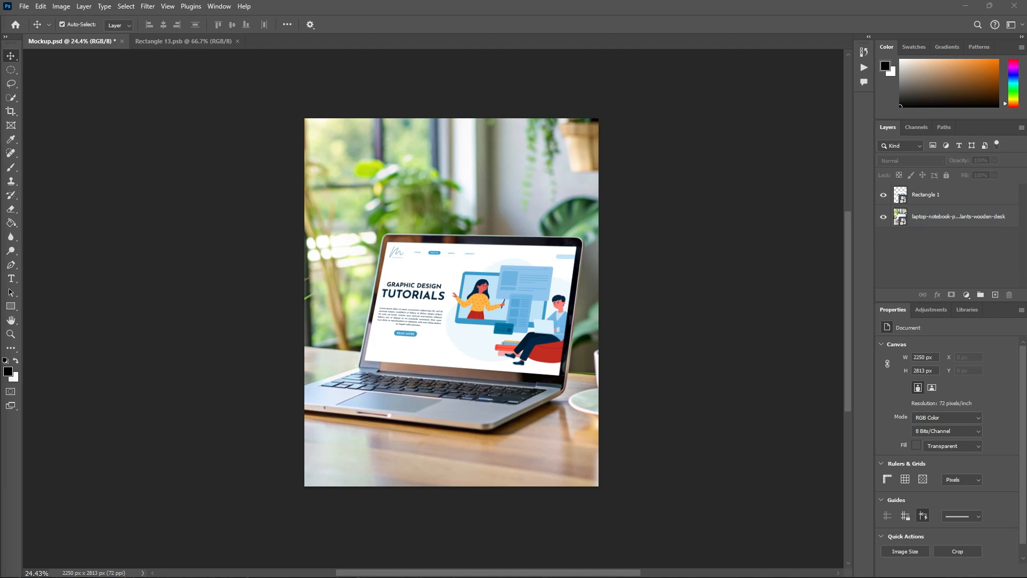
click(966, 294)
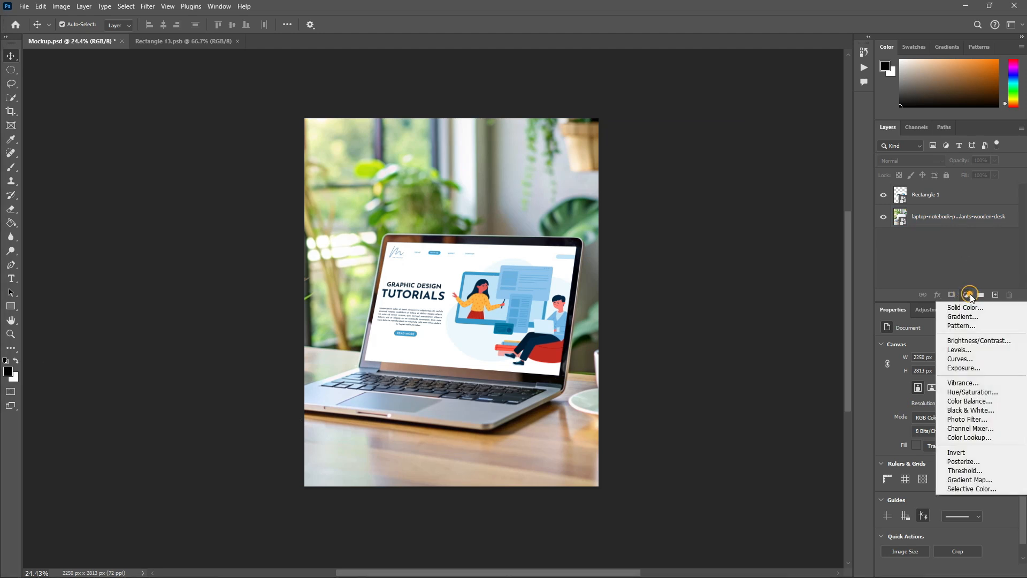
click(976, 359)
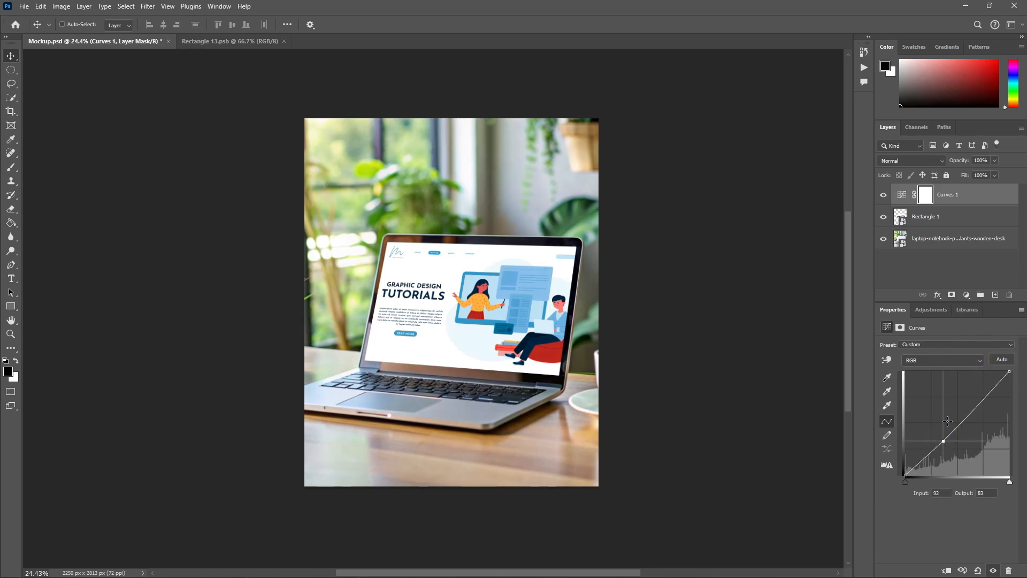
alt+click(969, 203)
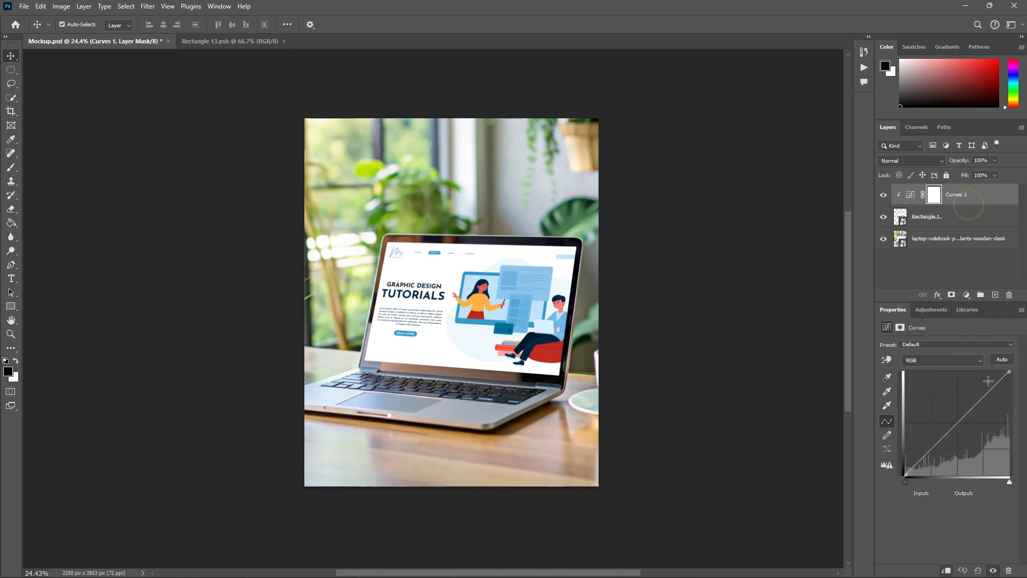
Step: Darken the laptop screen design by lowering the curve's shadows to about input 95, output 70, and lowering its highlights
drag(971, 409, 941, 453)
drag(990, 399, 986, 407)
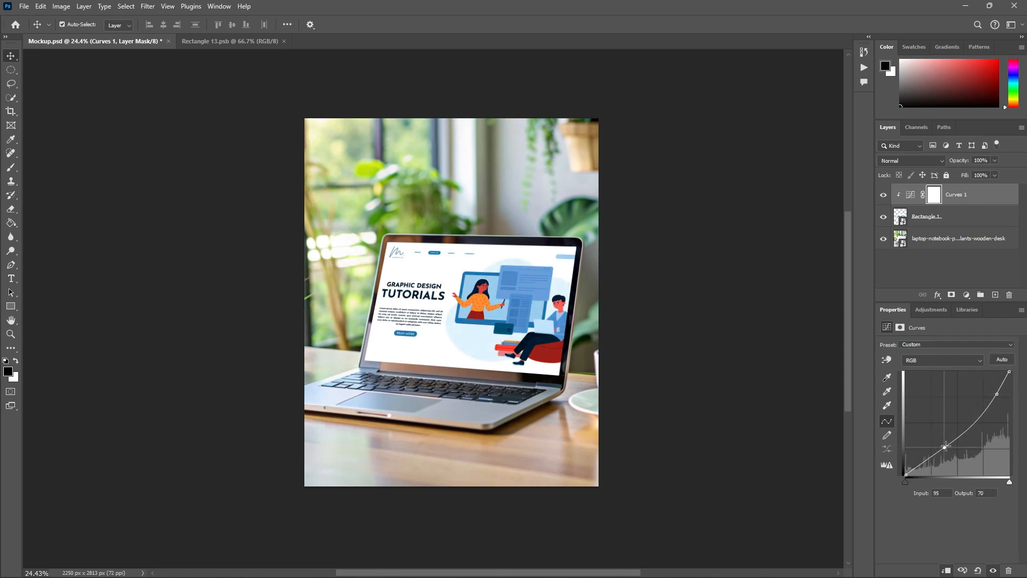
click(182, 170)
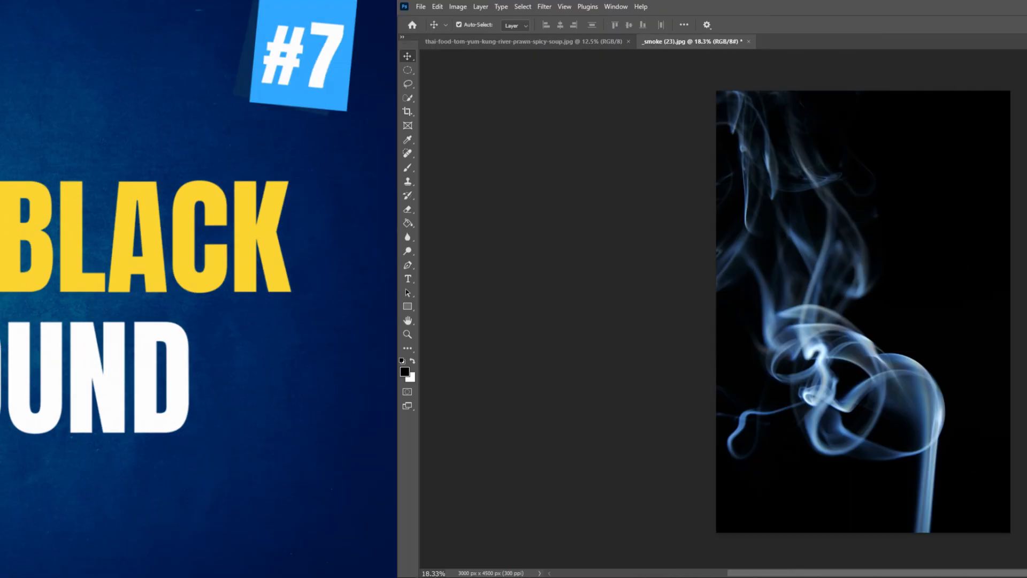
Step: Convert the locked Background of _smoke (23).jpg into a regular layer with the default settings
click(668, 281)
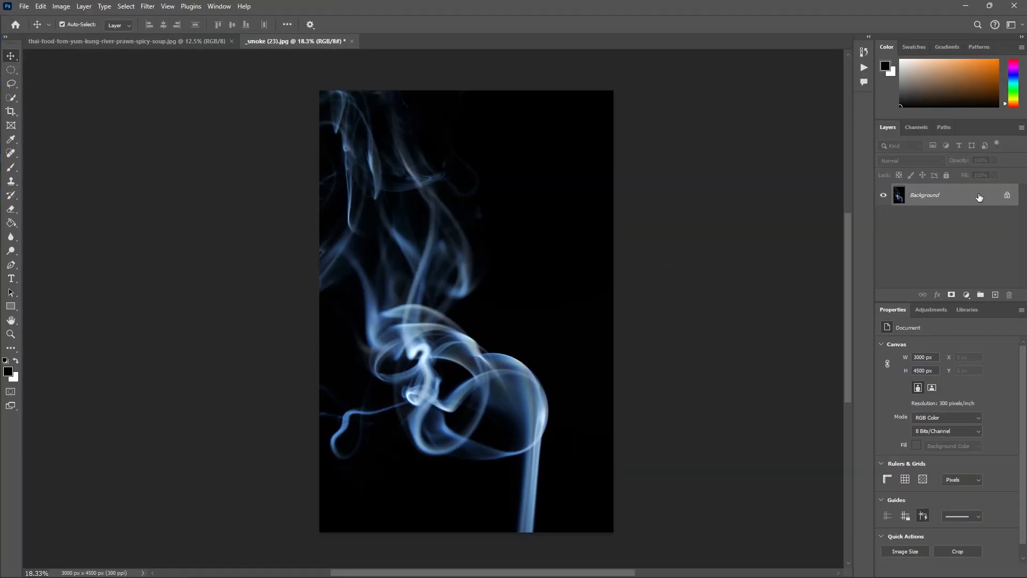
double_click(961, 198)
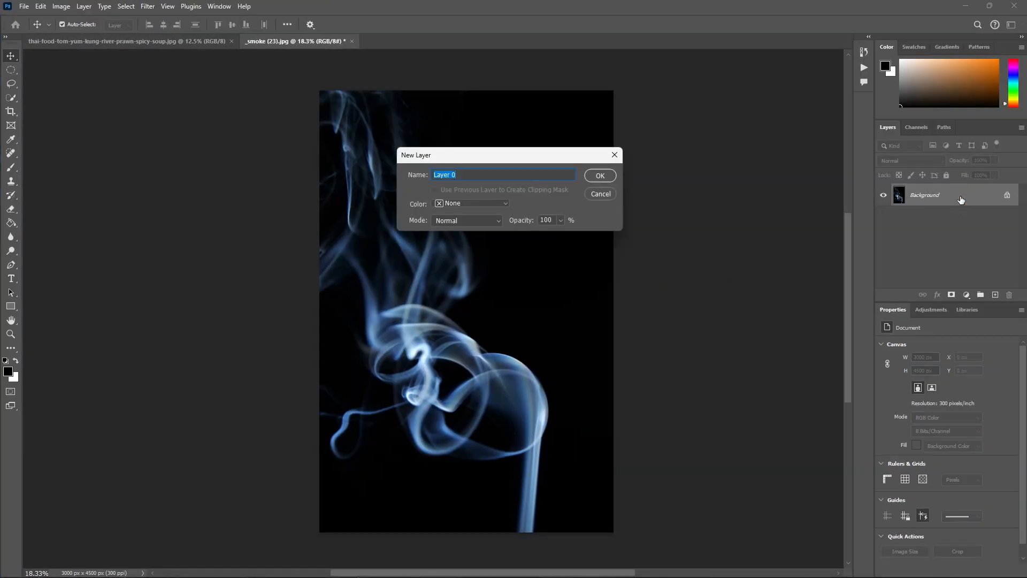
key(Return)
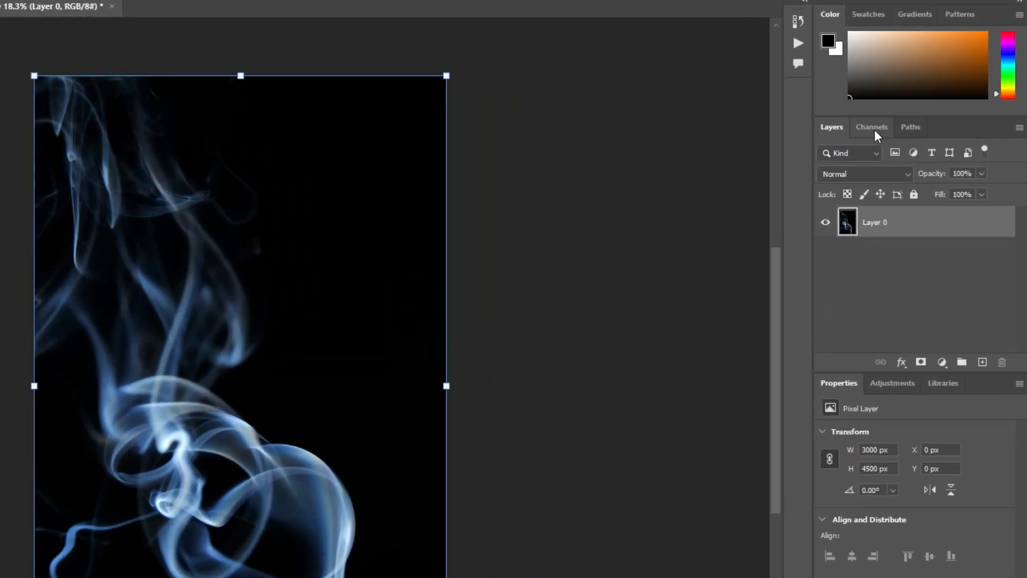
Step: Load the Red channel of the smoke image as a selection
click(874, 130)
click(860, 187)
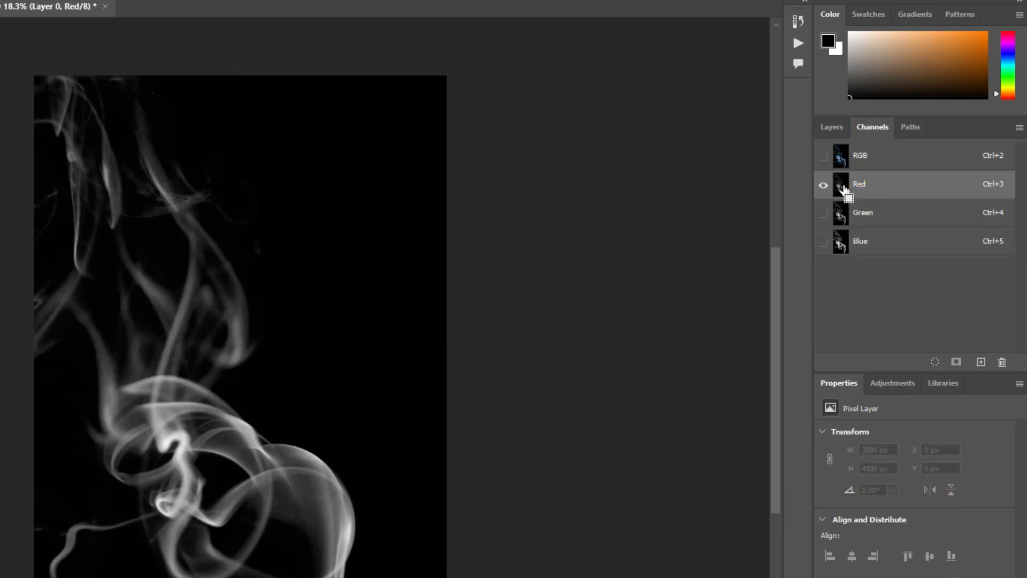
ctrl+click(842, 184)
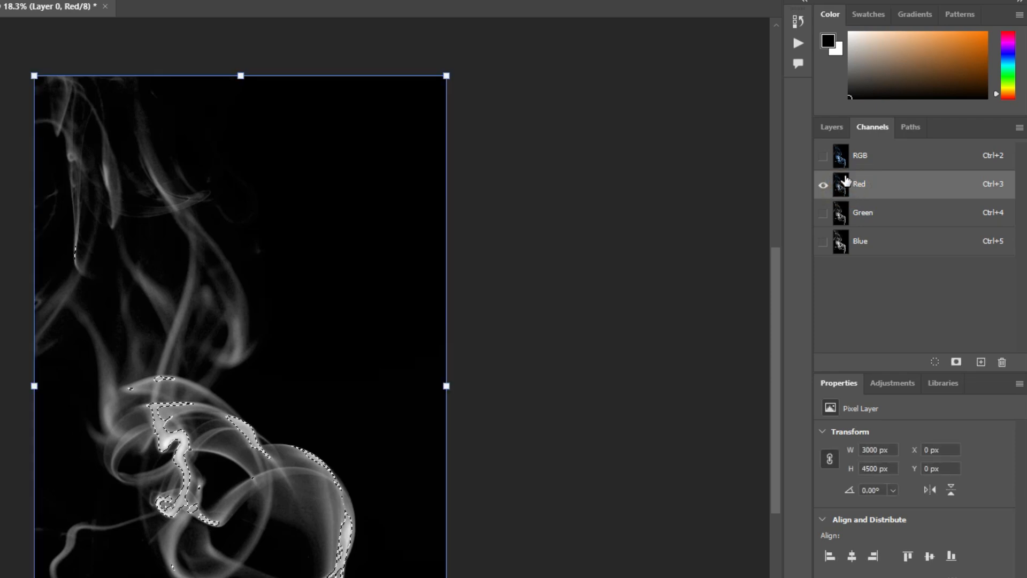
Step: Add a Solid Color fill layer in pure red (ff0000) from the Red channel selection
click(836, 130)
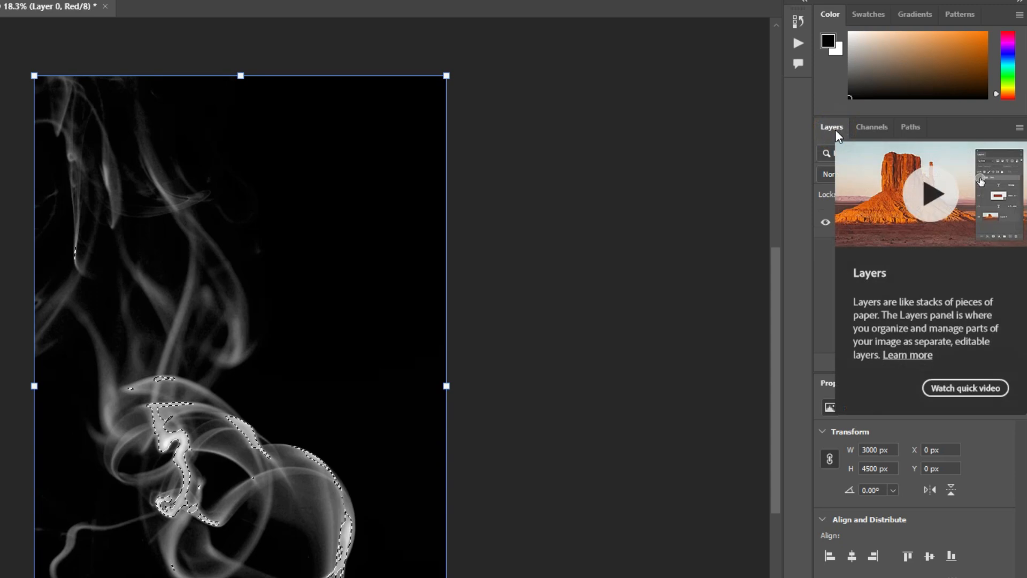
click(942, 363)
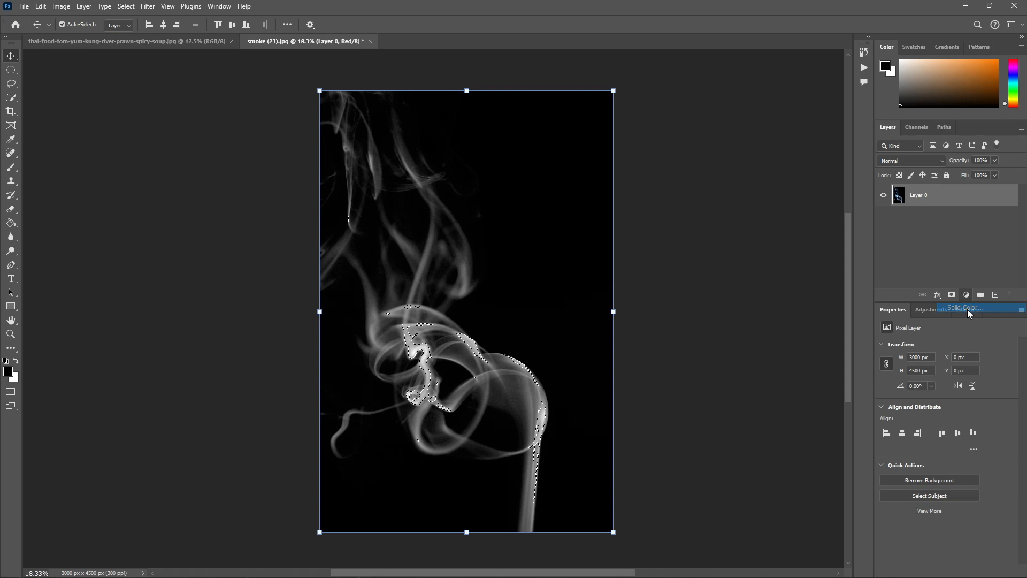
click(949, 368)
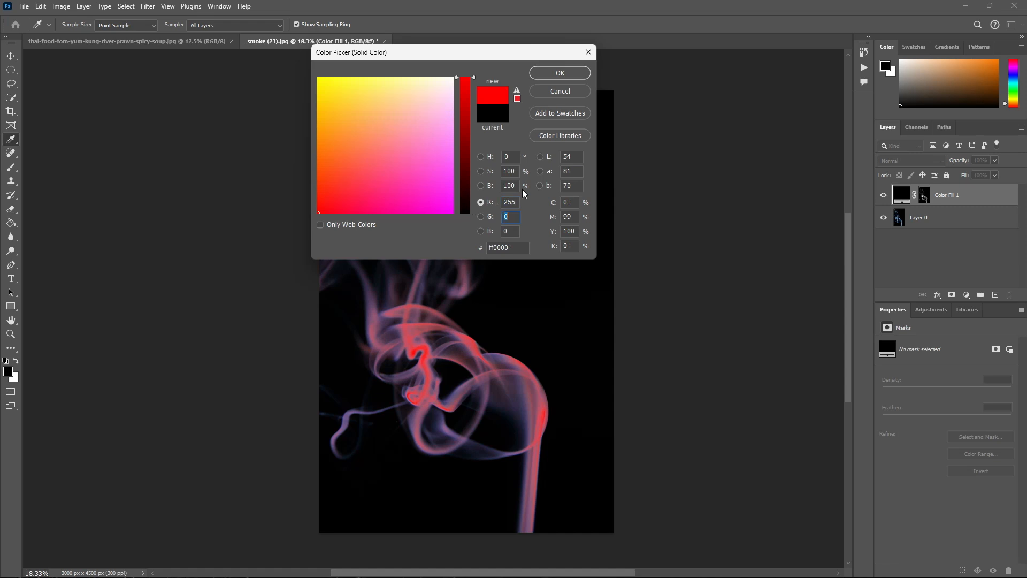
click(557, 73)
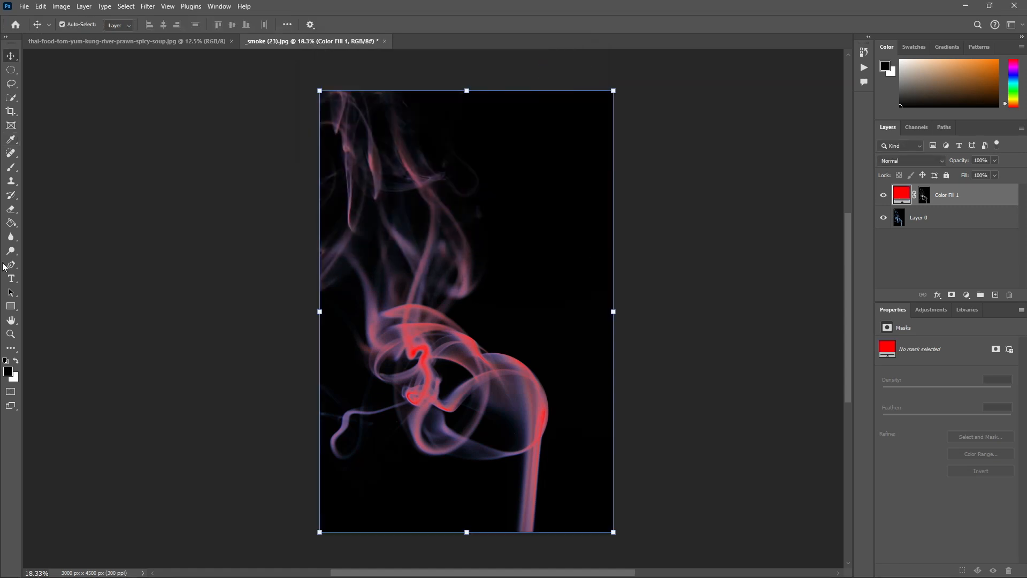
Step: Load the Green channel of the smoke image as a selection
click(923, 130)
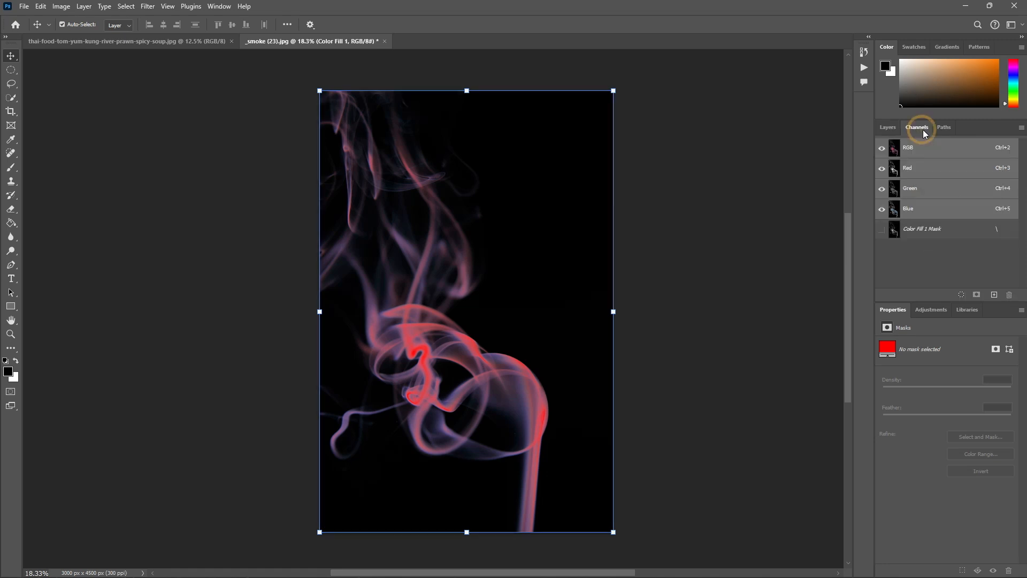
click(916, 188)
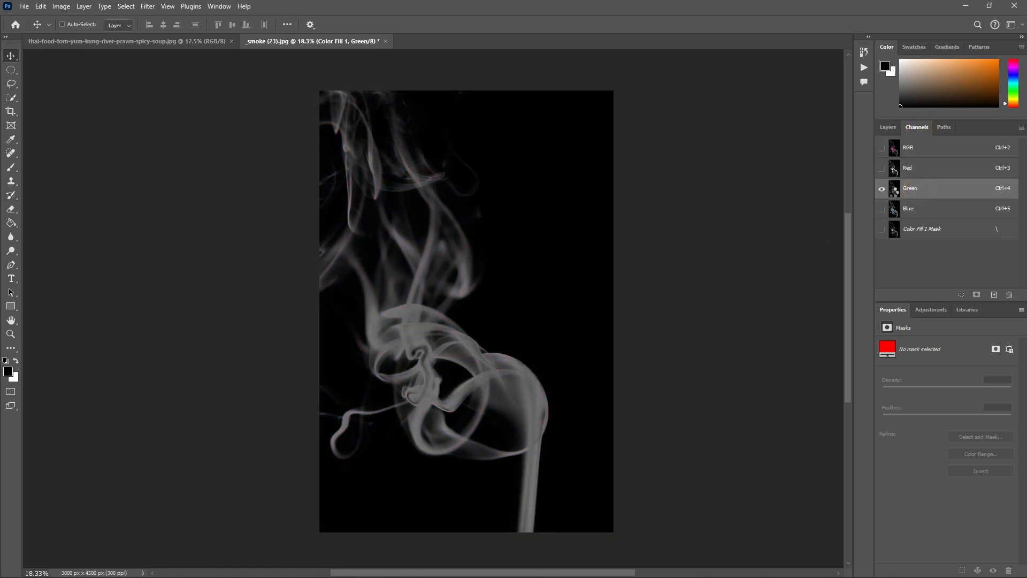
ctrl+click(894, 191)
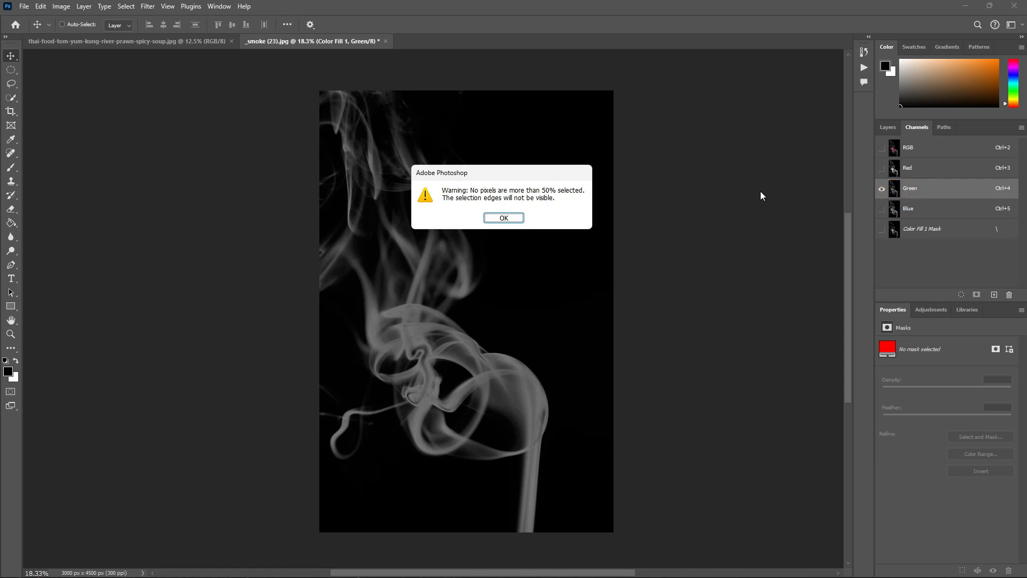
click(493, 218)
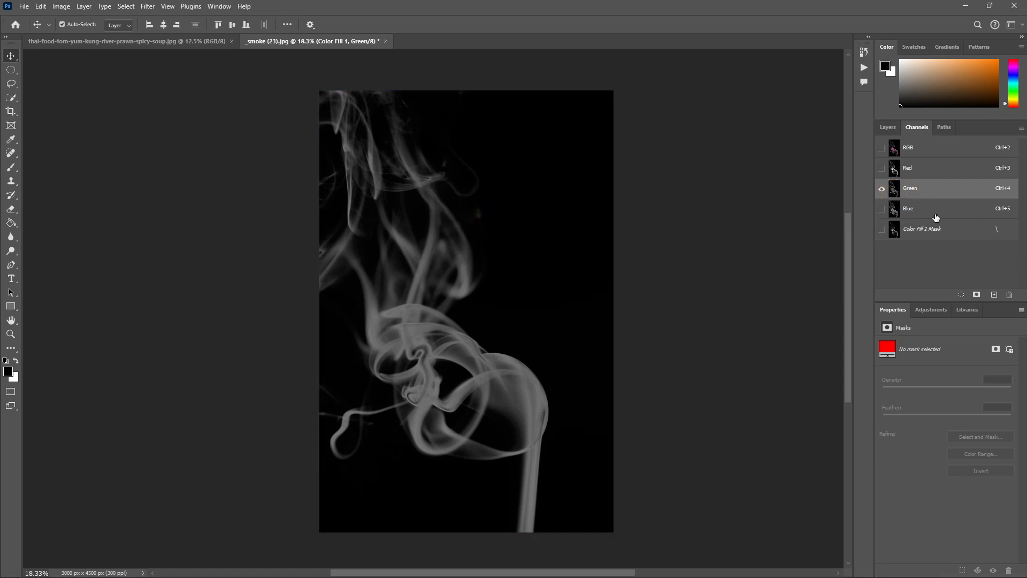
Step: Load the Blue channel as a selection and add a Solid Color fill layer from it in pure blue (RGB 0, 0, 255)
click(936, 214)
ctrl+click(895, 214)
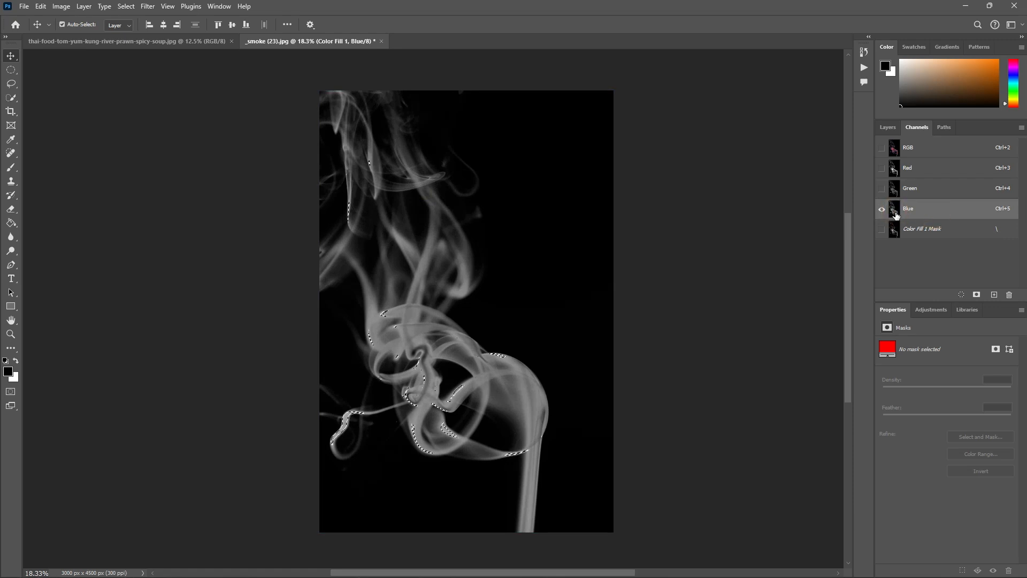
click(888, 127)
click(966, 294)
click(966, 307)
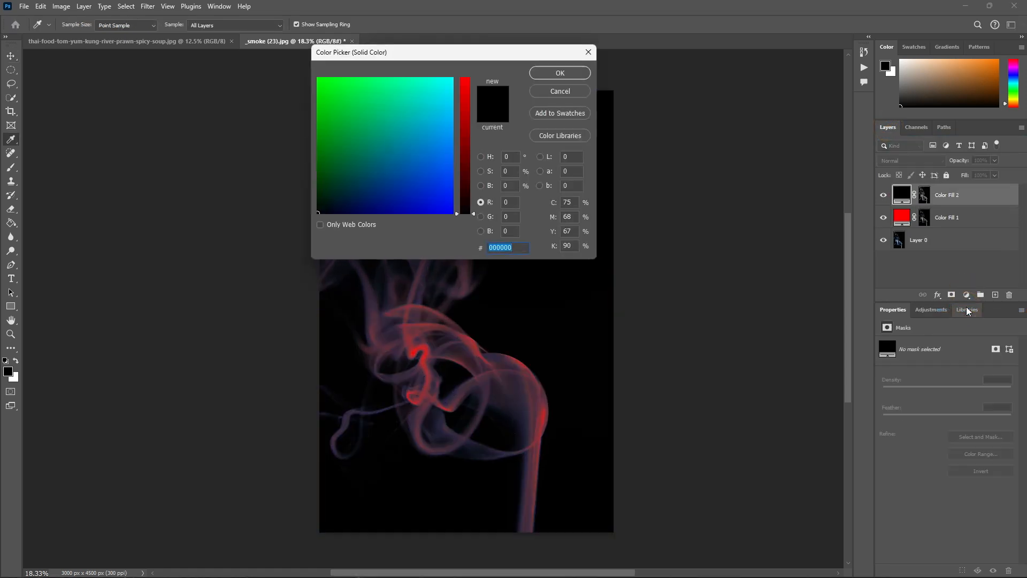
click(509, 231)
text(255)
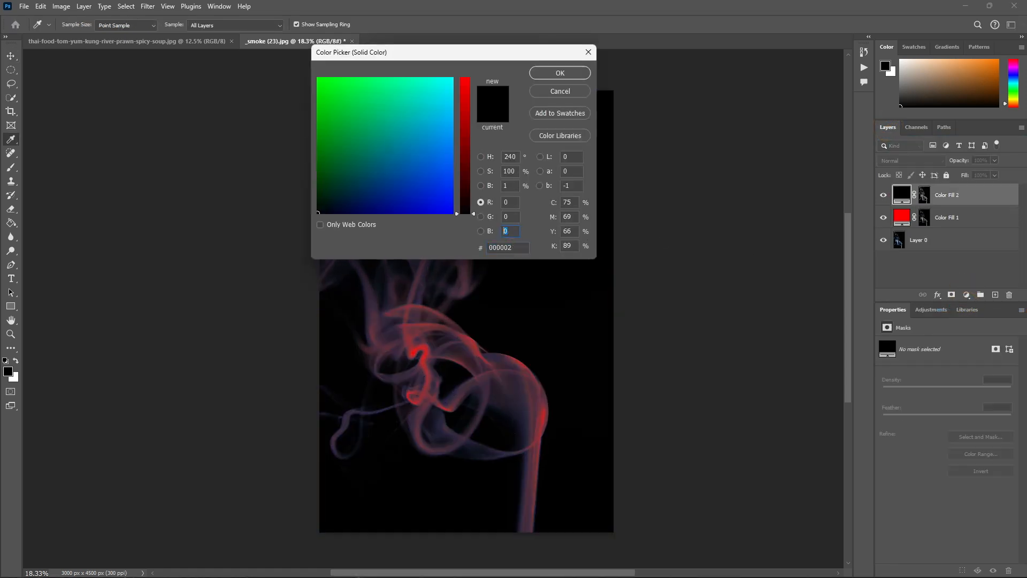
click(554, 72)
key(v)
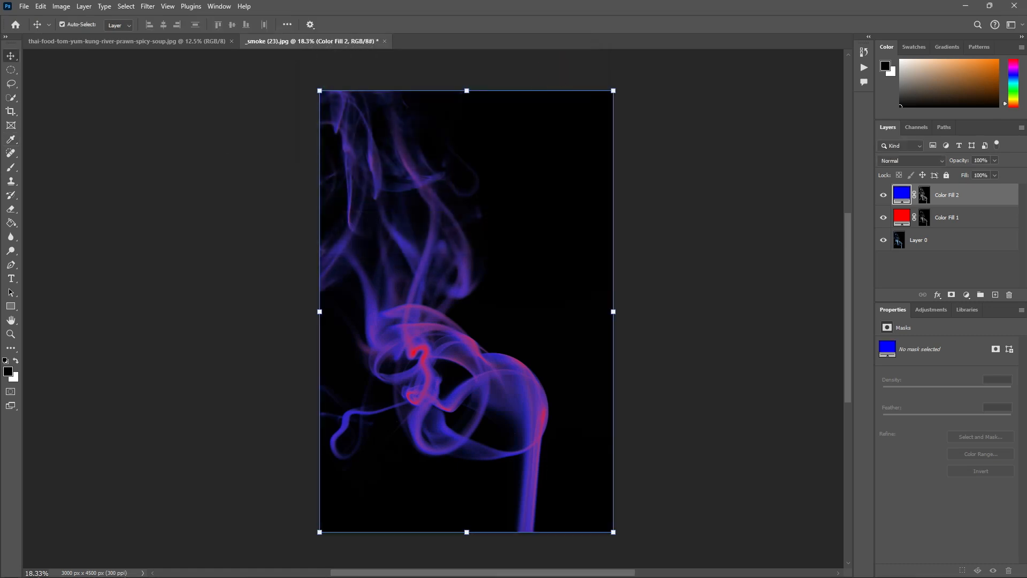
click(917, 250)
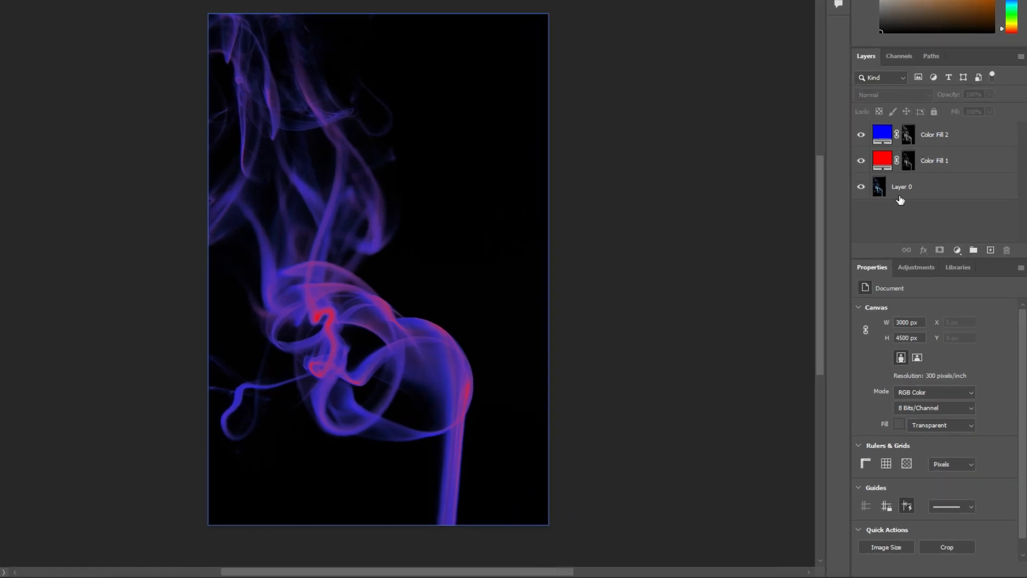
Step: Hide the original smoke layer and merge the red and blue fill layers into a single layer
click(891, 170)
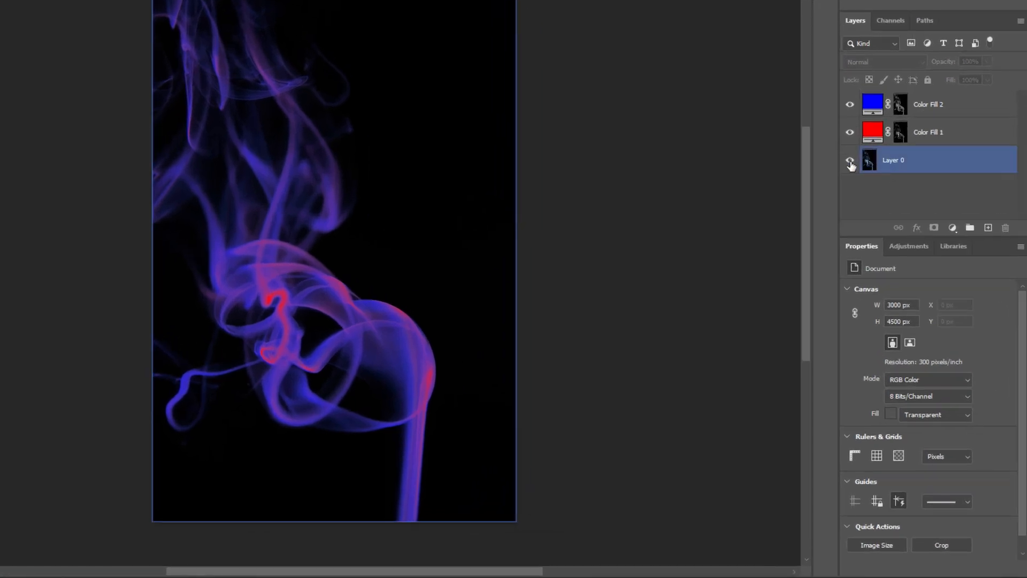
click(851, 161)
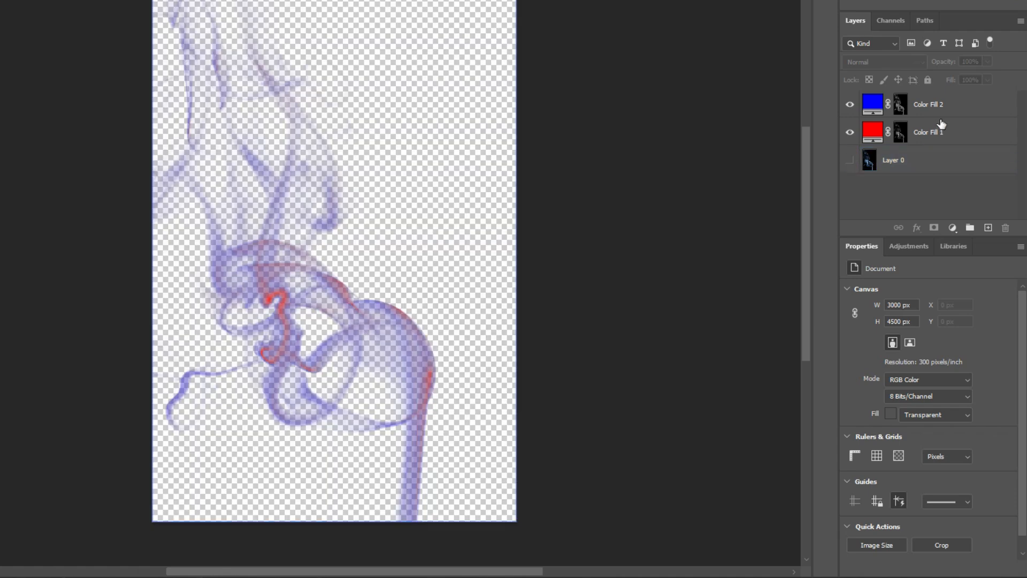
click(953, 107)
shift+click(955, 134)
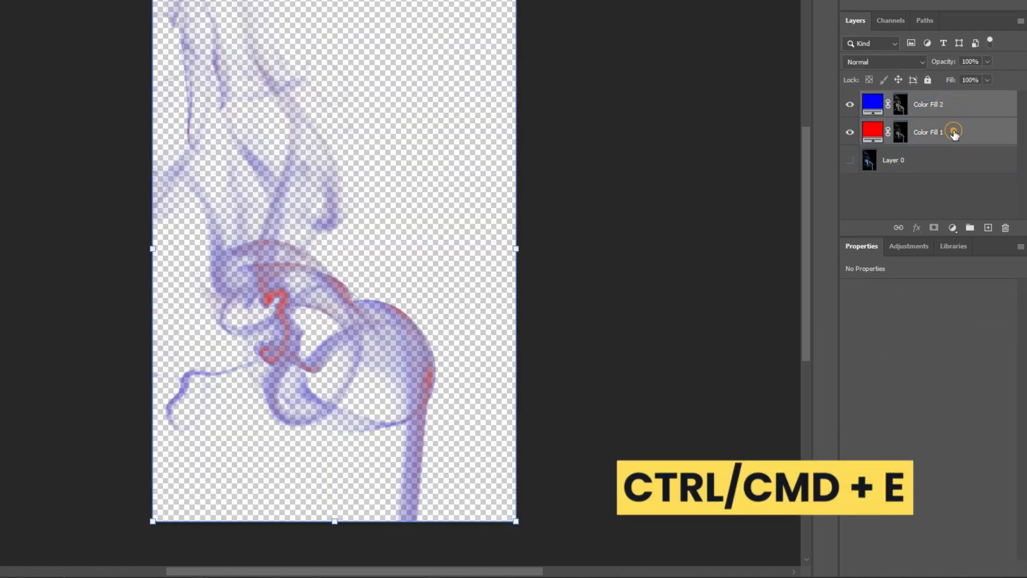
right_click(955, 133)
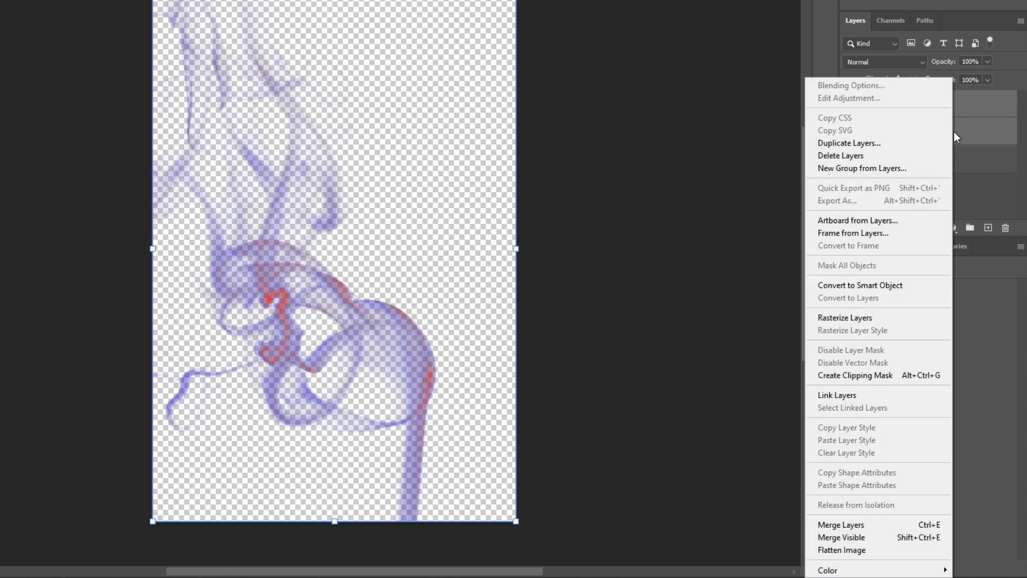
click(868, 525)
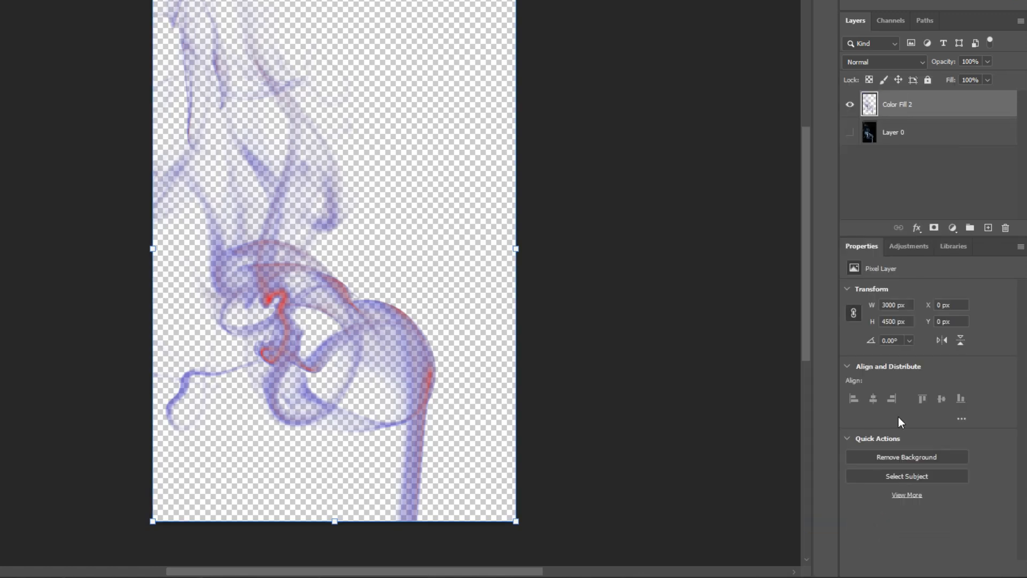
Step: Add a white (ffffff) Color Overlay layer style to the merged smoke layer
right_click(933, 109)
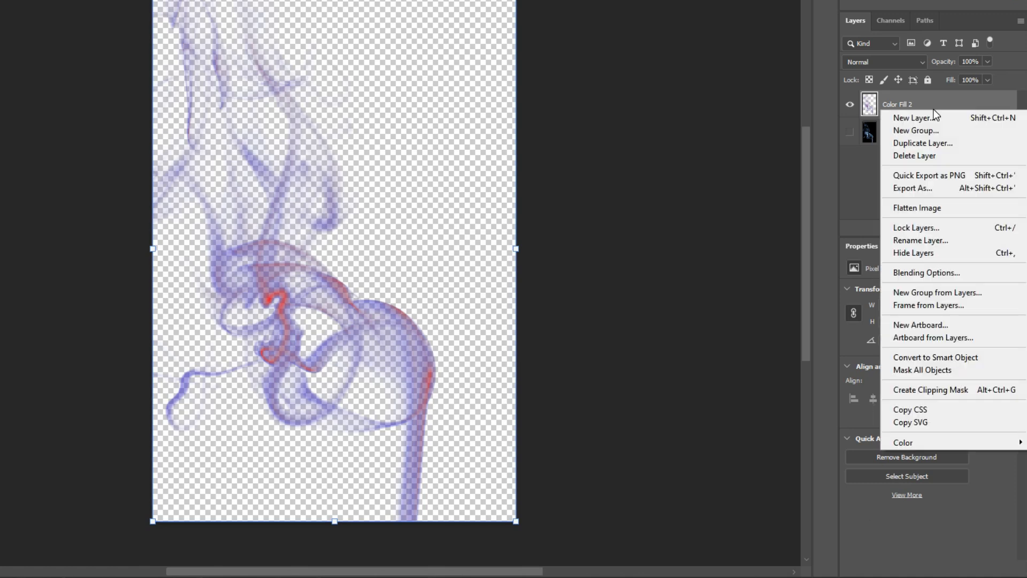
click(929, 271)
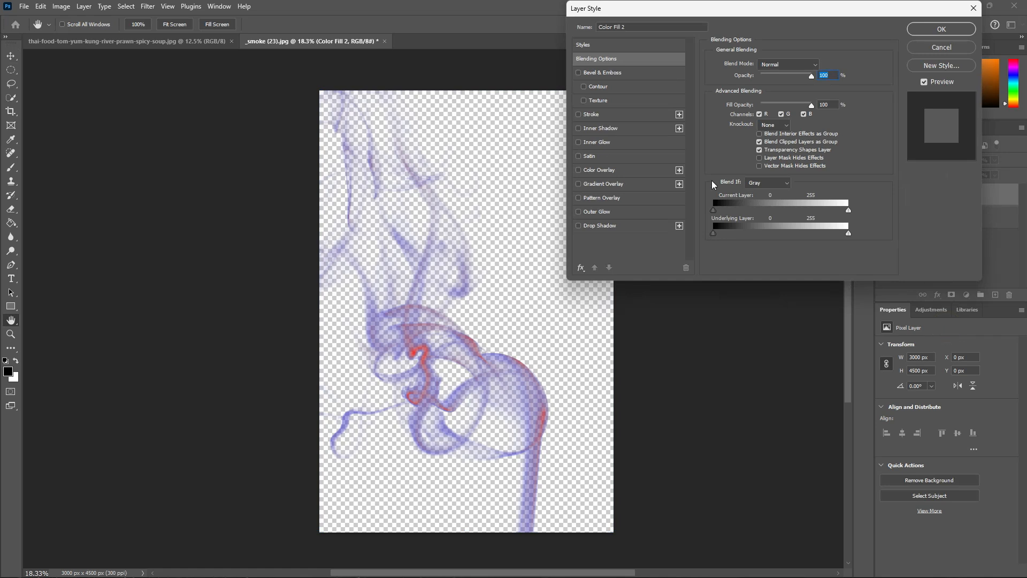
click(613, 171)
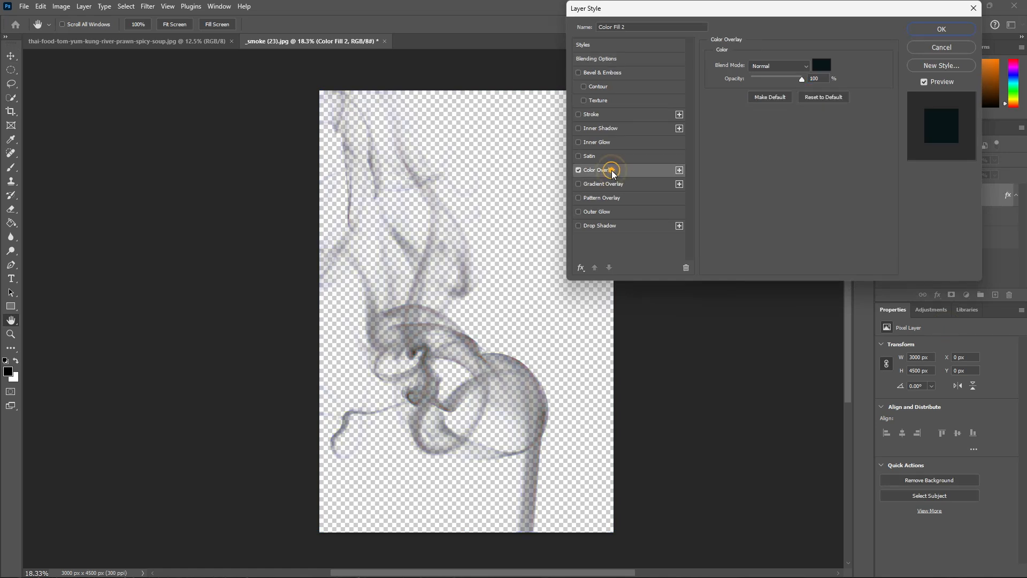
click(822, 65)
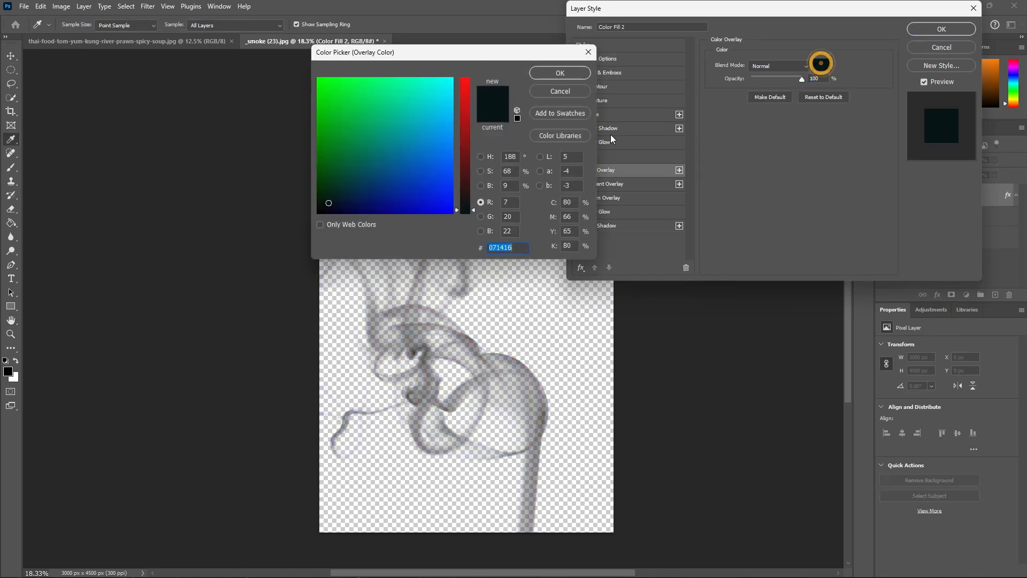
text(ffffff)
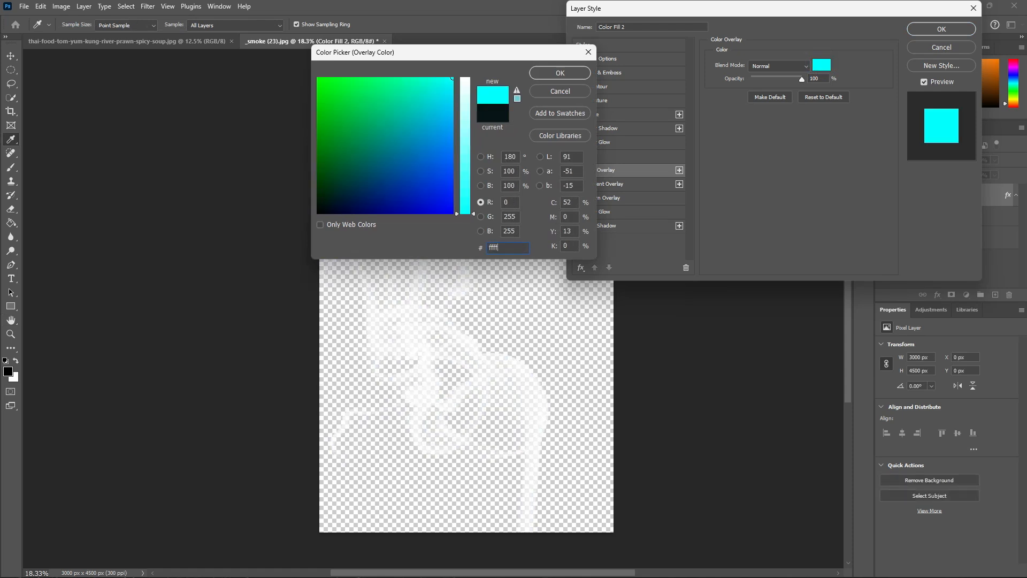
click(548, 76)
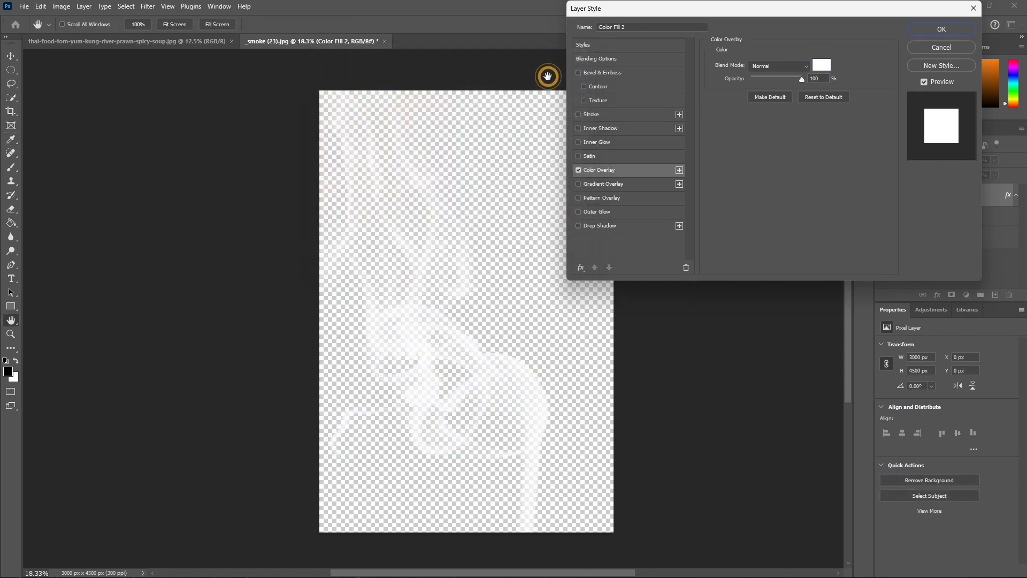
click(941, 30)
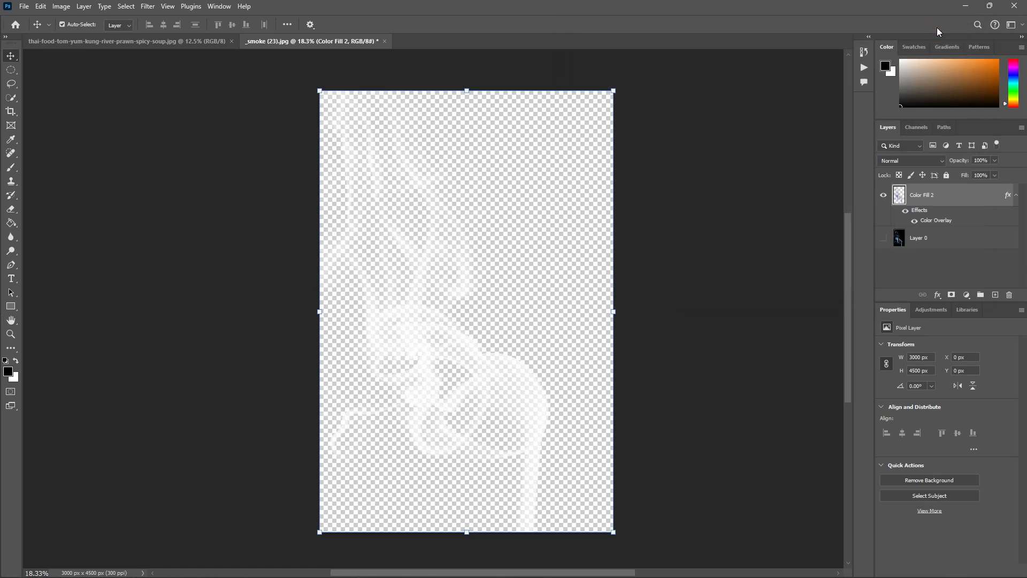
Step: Bring the smoke layer into the thai-food soup document, scale it down and position it rising from the spoon
click(419, 334)
drag(426, 333, 273, 95)
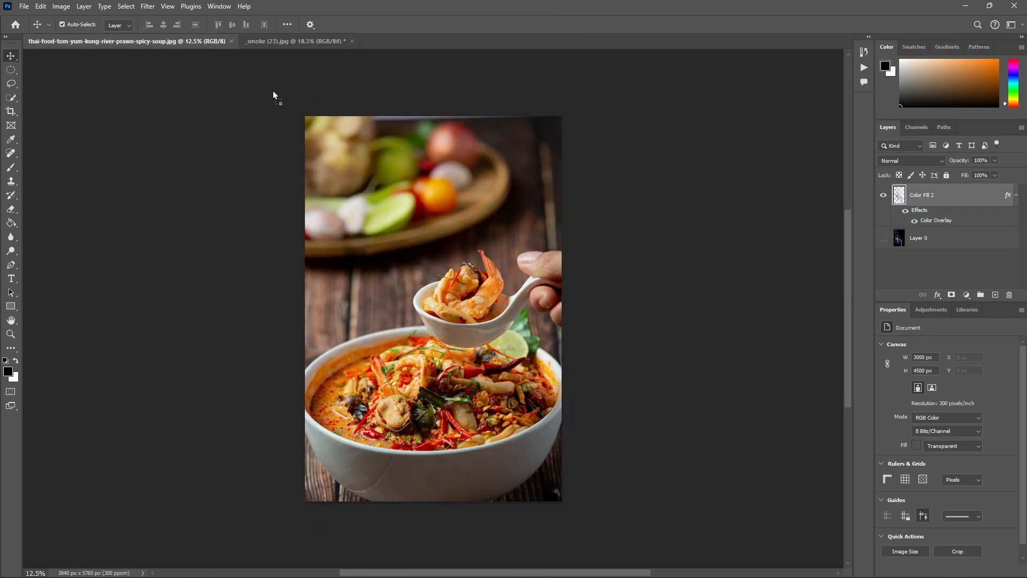
drag(431, 241, 432, 241)
drag(555, 90, 515, 149)
drag(437, 242, 452, 248)
drag(539, 145, 552, 154)
drag(474, 249, 487, 252)
drag(560, 161, 576, 178)
drag(474, 254, 469, 260)
key(Return)
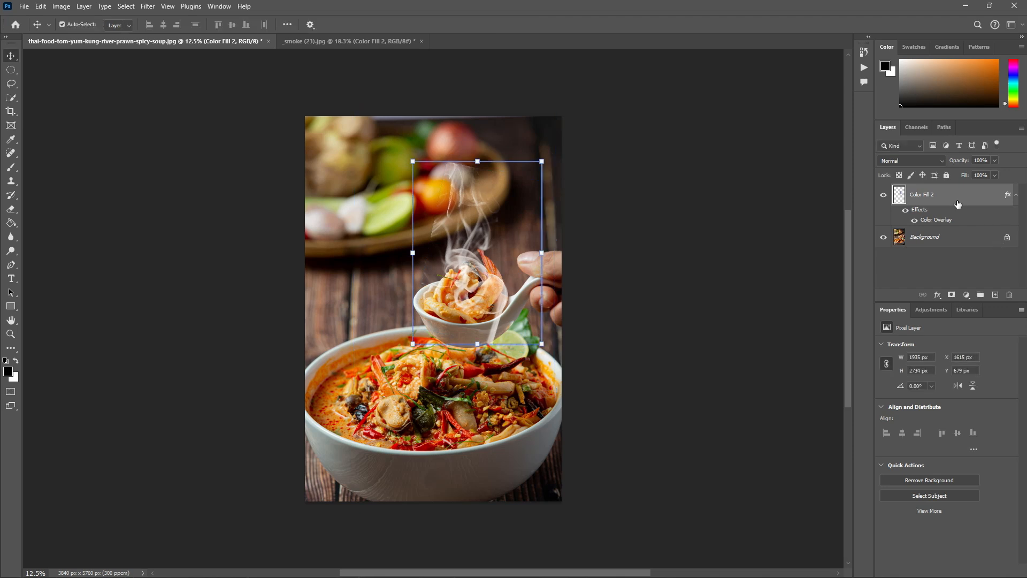
Step: Add a layer mask to the smoke and brush away its outer upper wisps and the part covering the prawn and spoon
click(952, 295)
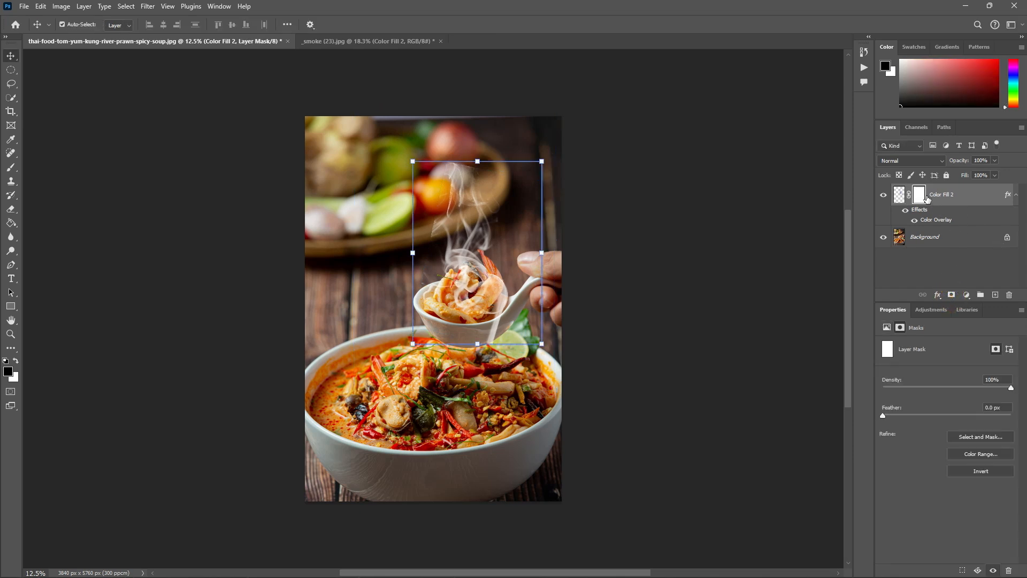
key(b)
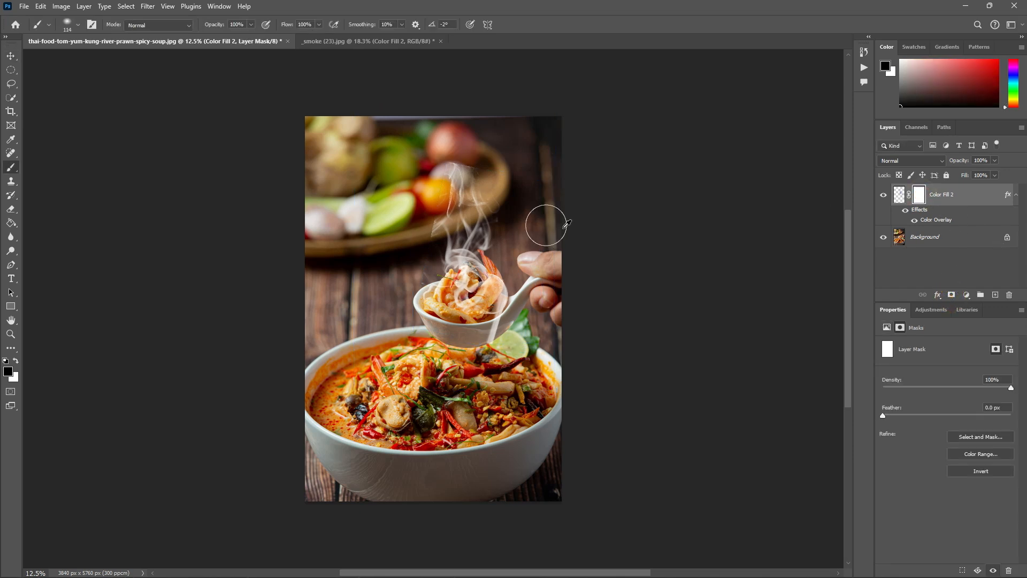
mouse_move(437, 167)
mouse_down()
mouse_move(511, 179)
mouse_move(431, 165)
mouse_move(399, 249)
mouse_up()
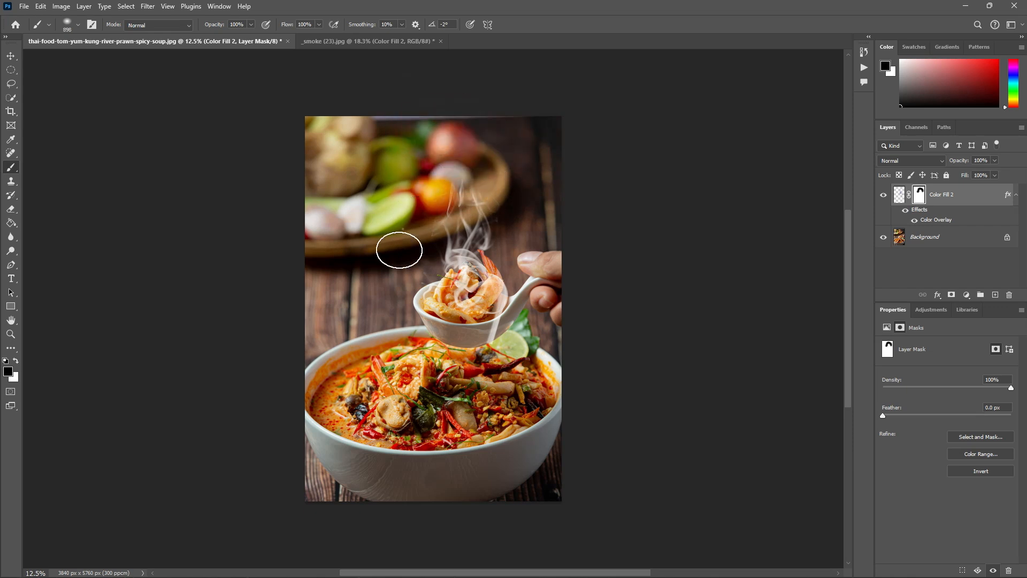
drag(510, 323, 436, 321)
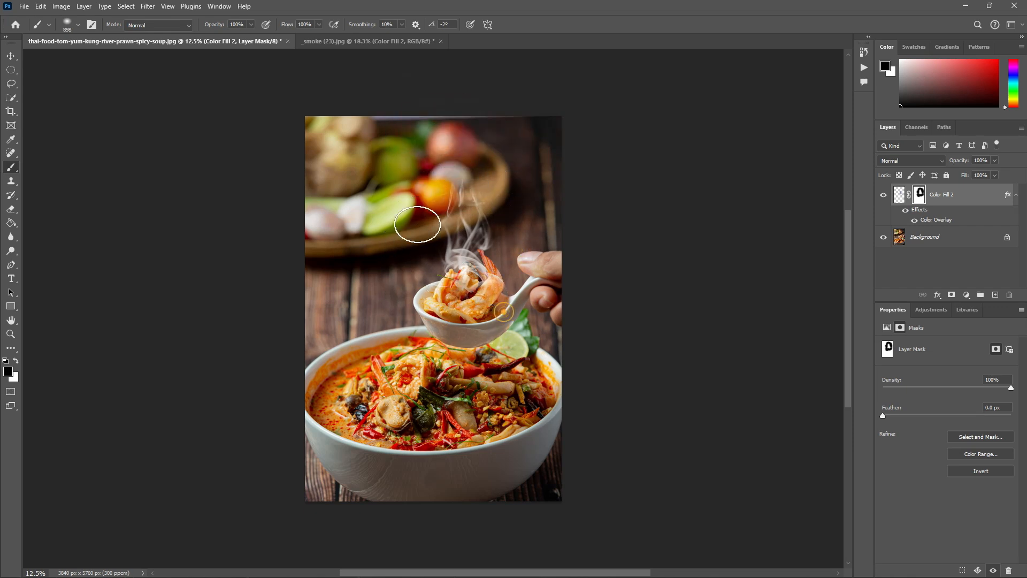
Step: Lower the opacity of the smoke layer to 70%
key(v)
click(515, 330)
click(978, 193)
click(979, 159)
text(70)
key(Return)
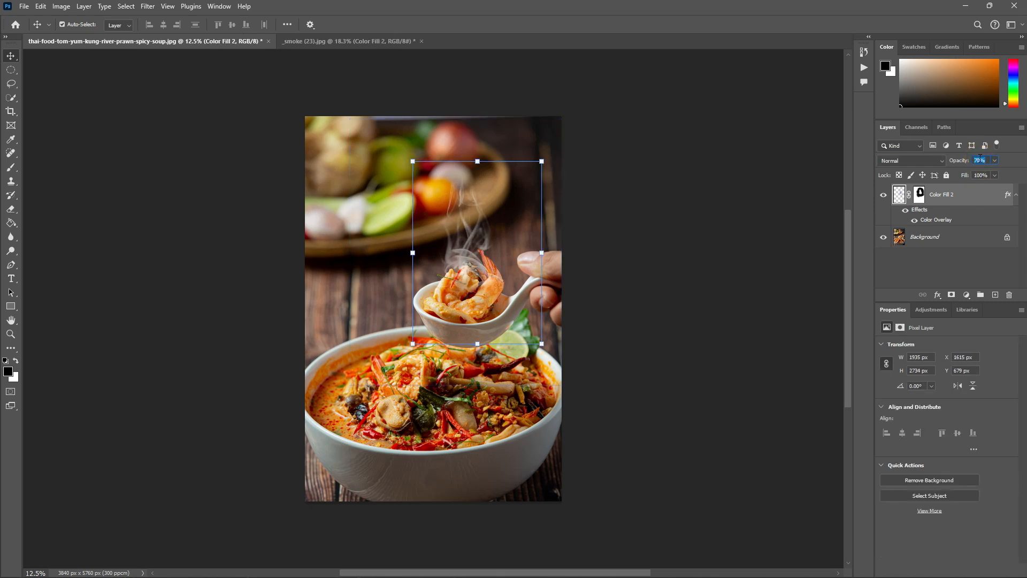
key(shift+Down)
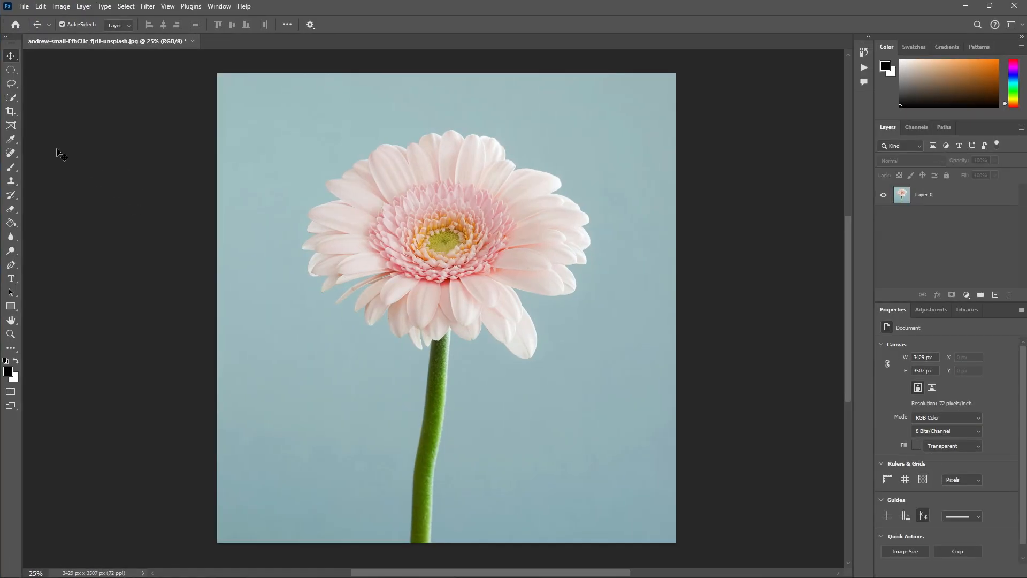
Step: Select the flower head in the flower photo with the Quick Selection tool, refining the edge around its thin loose petals
click(15, 97)
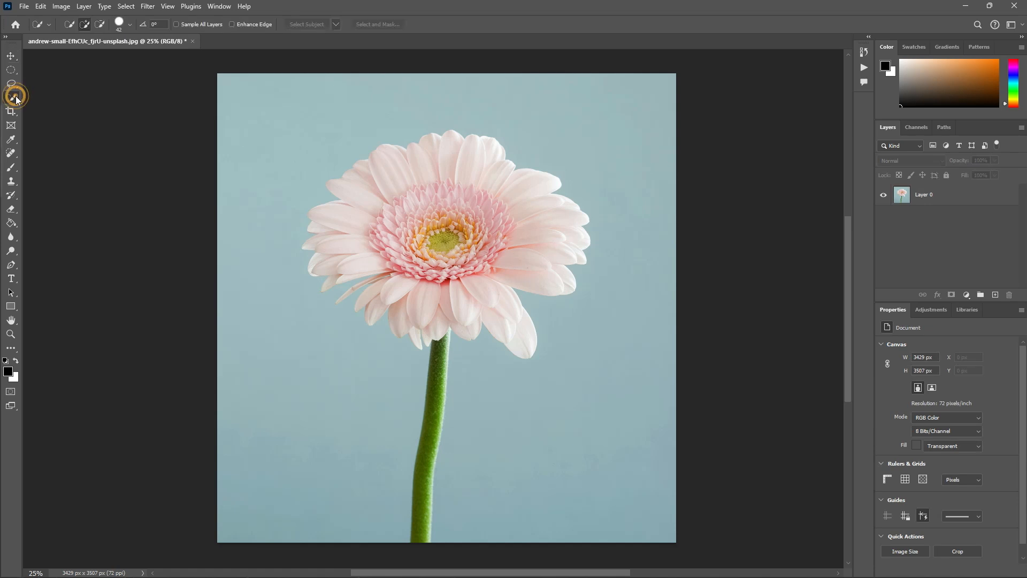
click(934, 197)
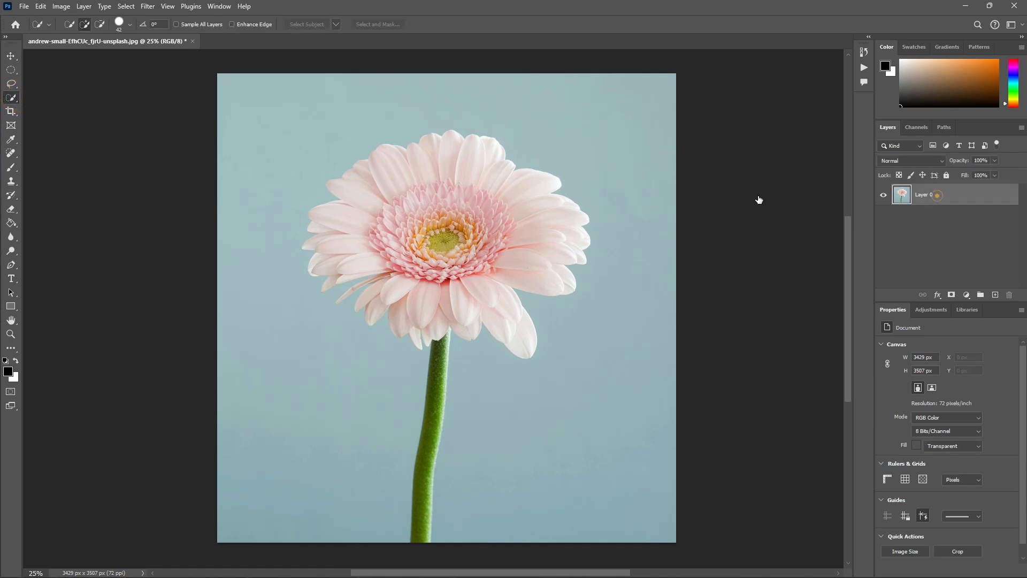
mouse_move(400, 206)
mouse_down()
mouse_move(452, 182)
mouse_move(470, 215)
mouse_move(509, 234)
mouse_up()
drag(378, 239, 433, 300)
scroll(445, 321, up, 5)
drag(177, 176, 128, 177)
scroll(177, 185, up, 3)
mouse_move(369, 177)
mouse_down()
mouse_move(203, 294)
mouse_move(313, 214)
mouse_up()
mouse_move(307, 166)
mouse_down()
mouse_move(223, 227)
mouse_move(393, 133)
mouse_up()
mouse_move(241, 321)
mouse_down()
mouse_move(303, 264)
mouse_move(328, 223)
mouse_up()
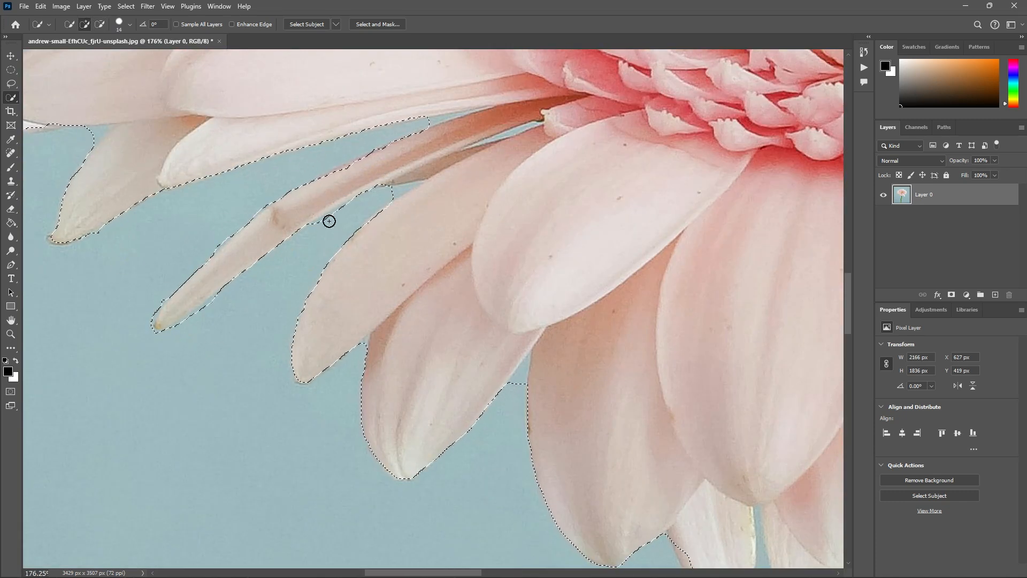
Step: Refine the selection around the lower petals, extend it down the stem, and mask the flower layer with it
scroll(438, 291, down, 2)
drag(438, 292, 461, 265)
scroll(509, 348, up, 3)
drag(501, 257, 523, 389)
scroll(523, 389, down, 6)
drag(526, 156, 492, 498)
drag(567, 282, 552, 363)
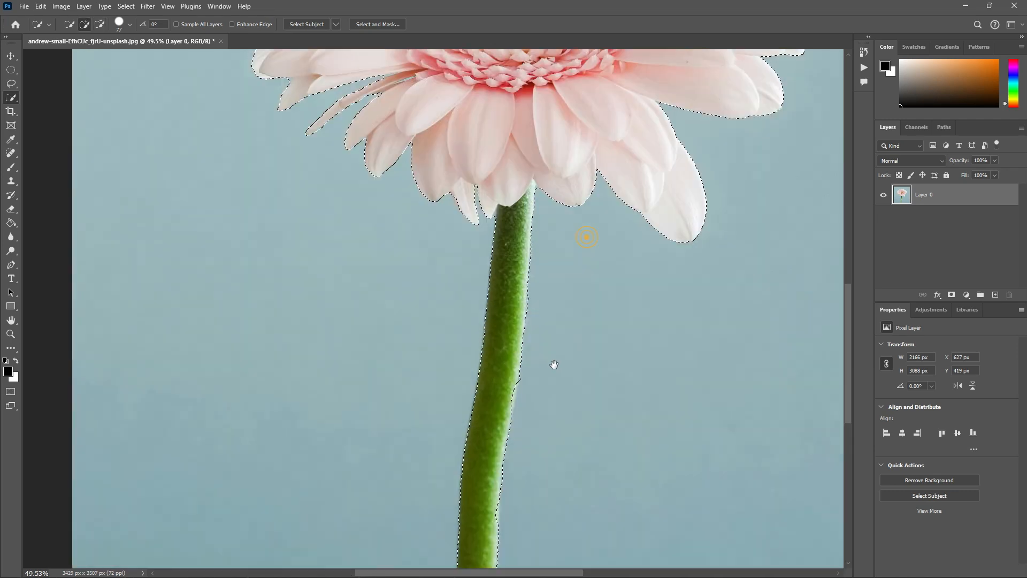
scroll(553, 363, down, 3)
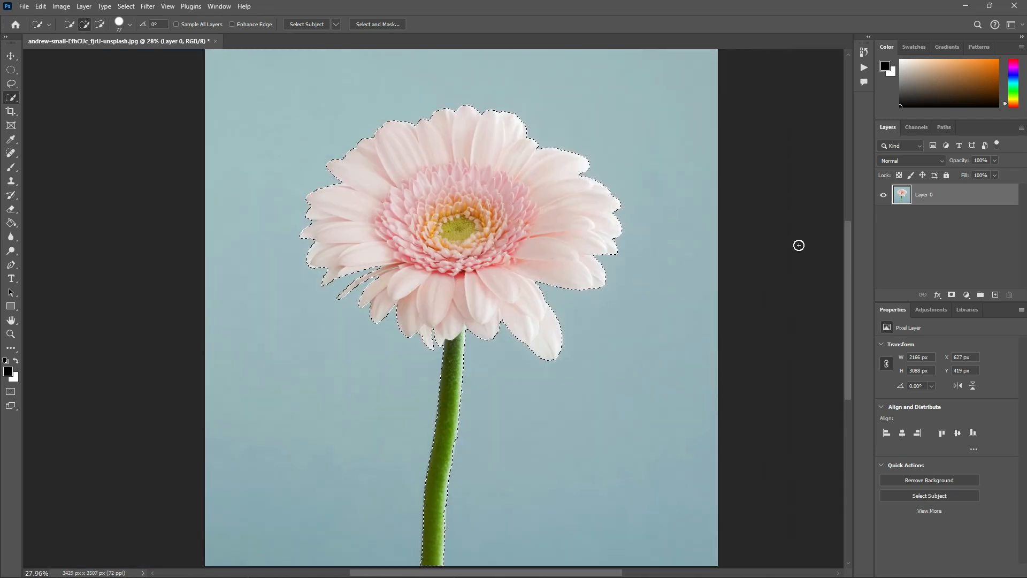
click(952, 295)
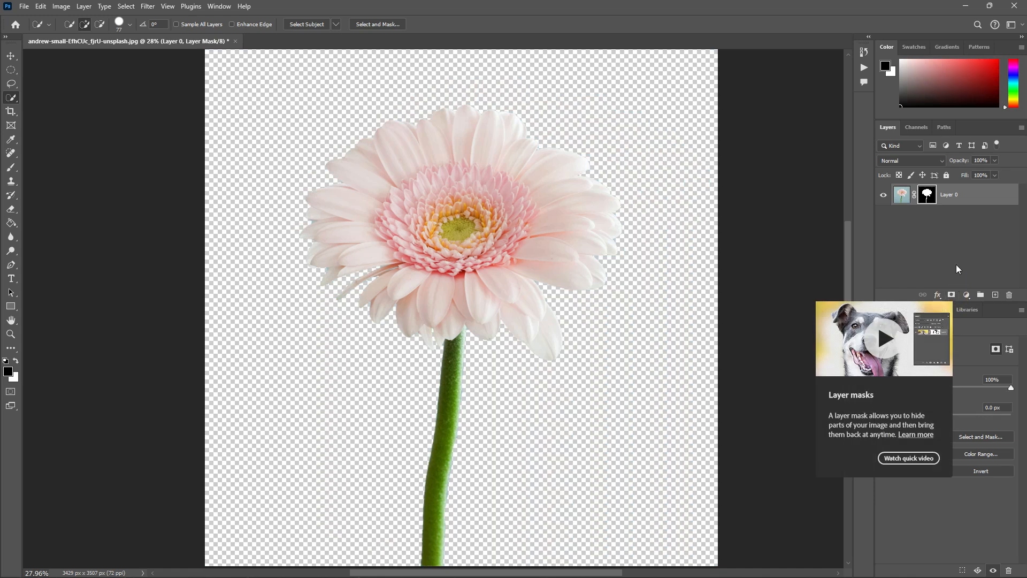
Step: Add a Solid Color fill layer in very dark green (001503) and place it beneath the flower layer
click(903, 194)
key(g)
click(966, 295)
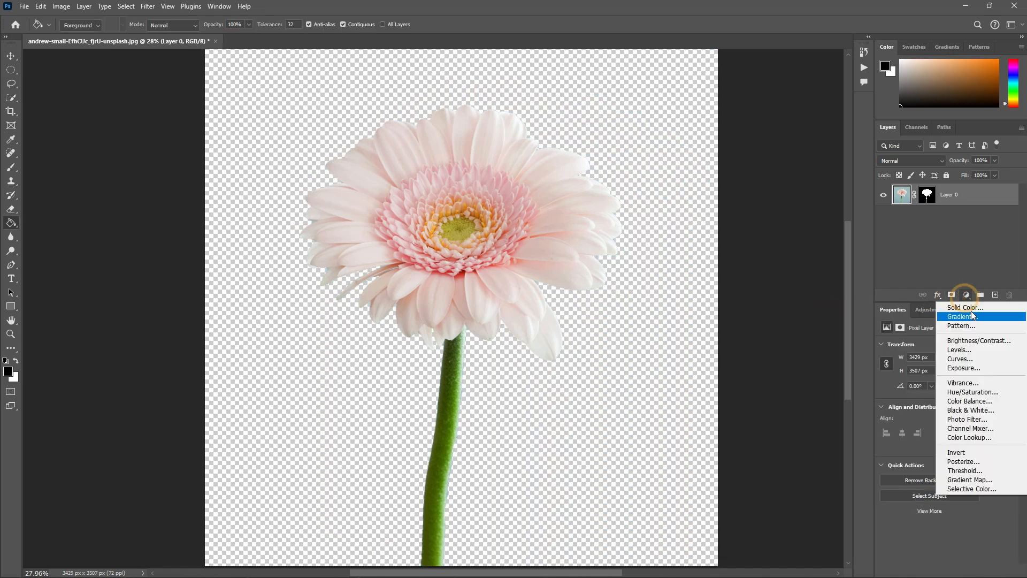
click(966, 307)
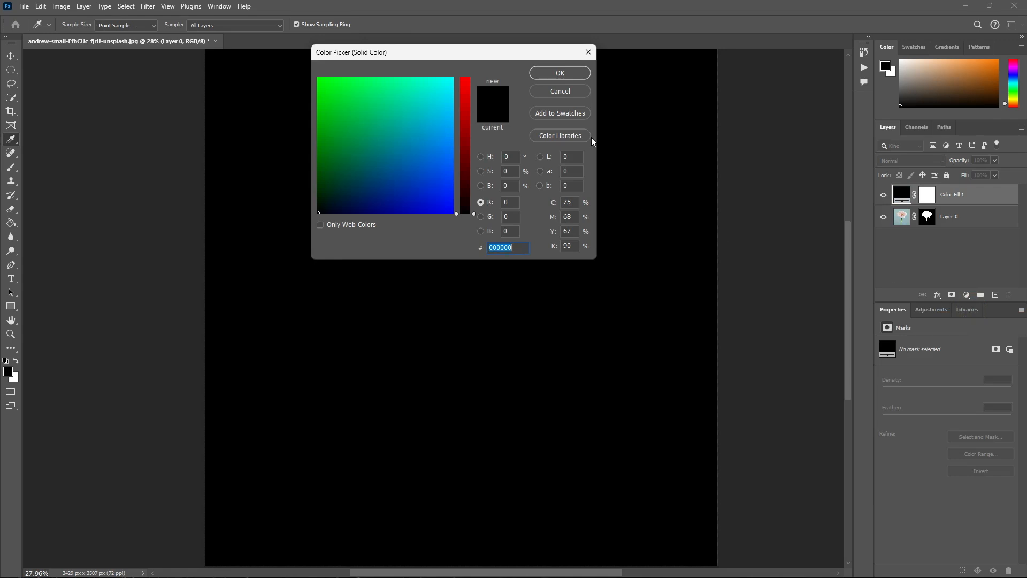
drag(328, 208, 319, 202)
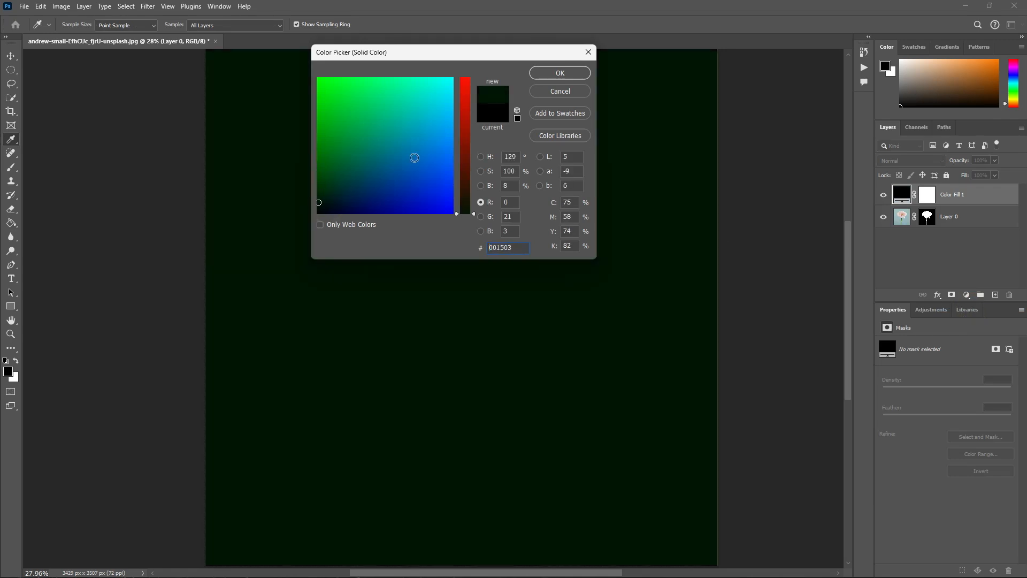
click(551, 71)
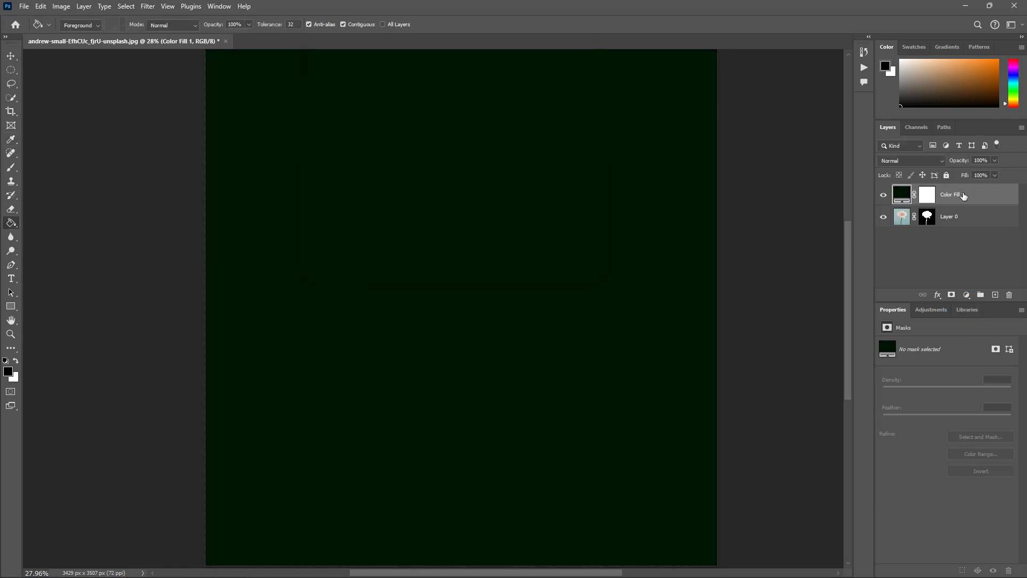
drag(965, 196, 965, 227)
Step: Load the flower layer's mask as a selection
key(v)
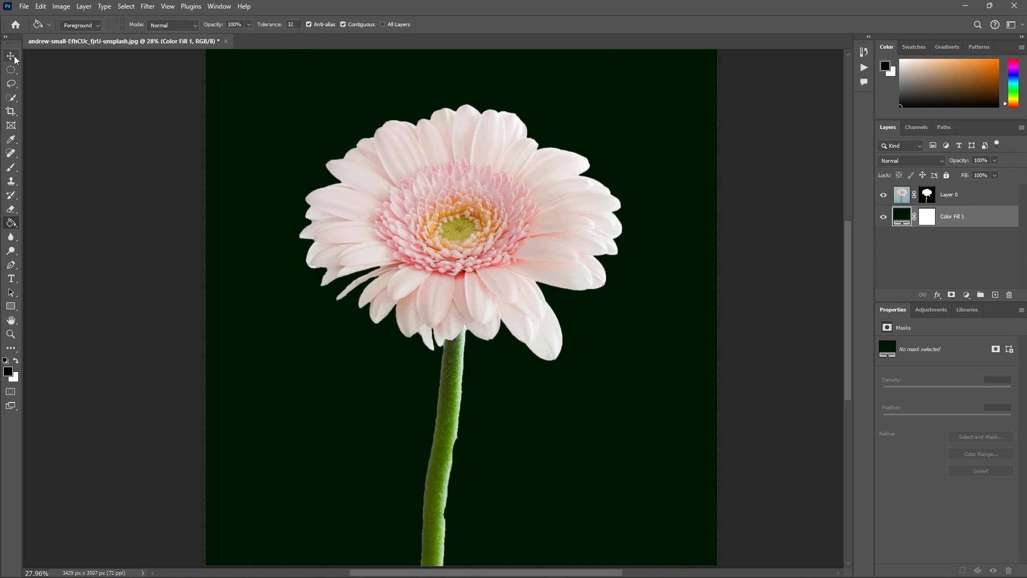
scroll(581, 356, up, 5)
scroll(594, 315, up, 3)
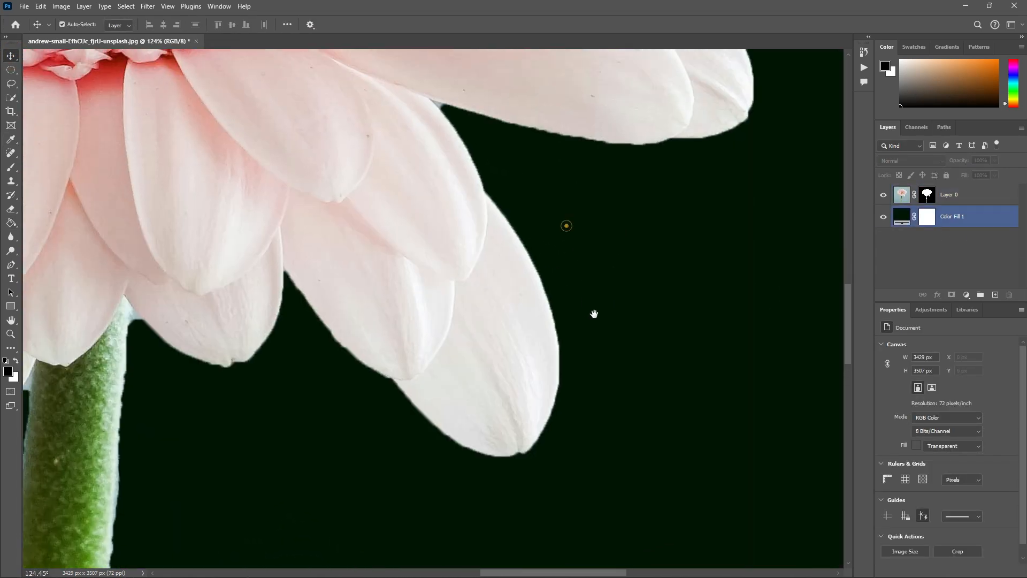
click(984, 203)
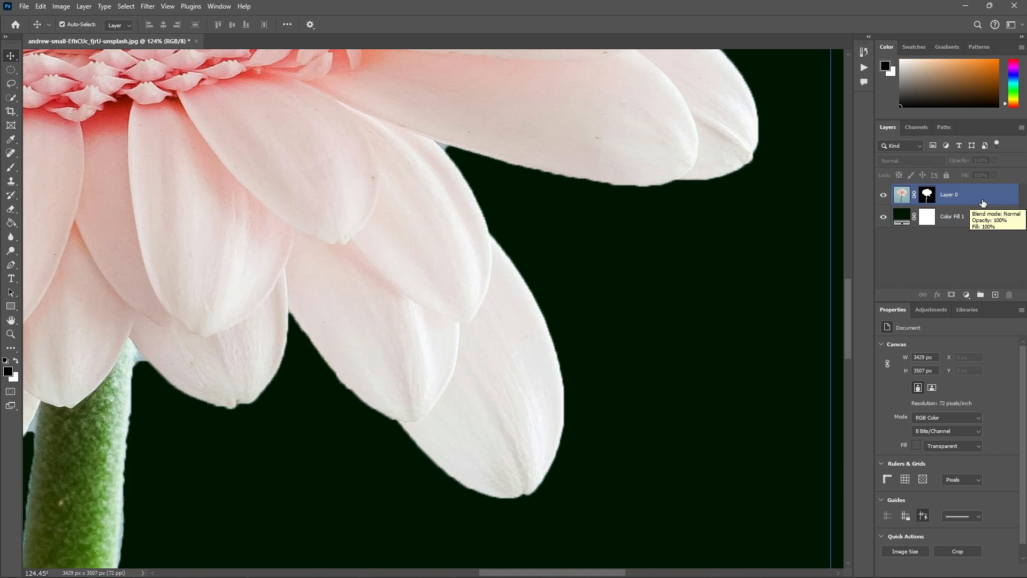
key(ctrl)
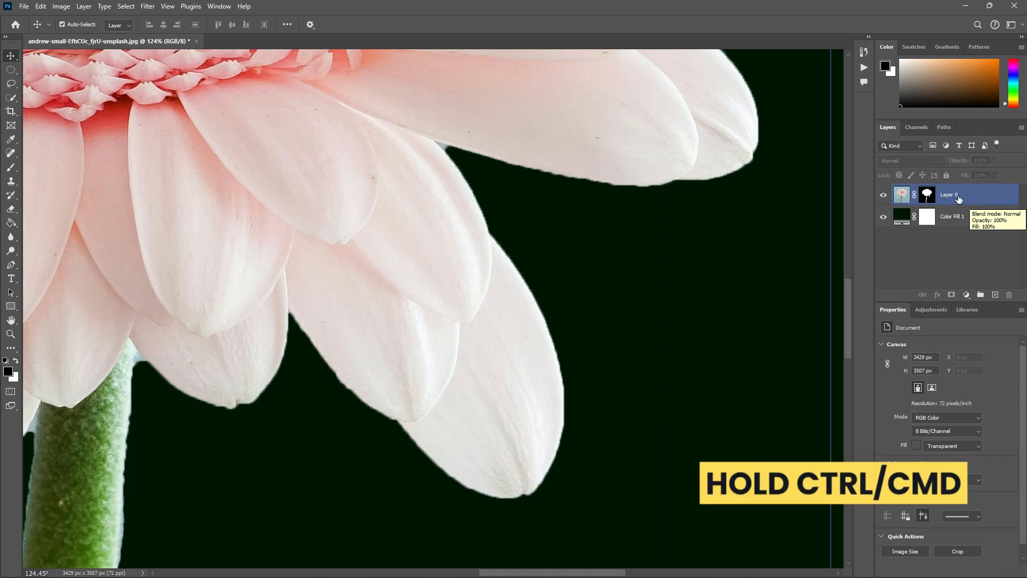
ctrl+click(928, 197)
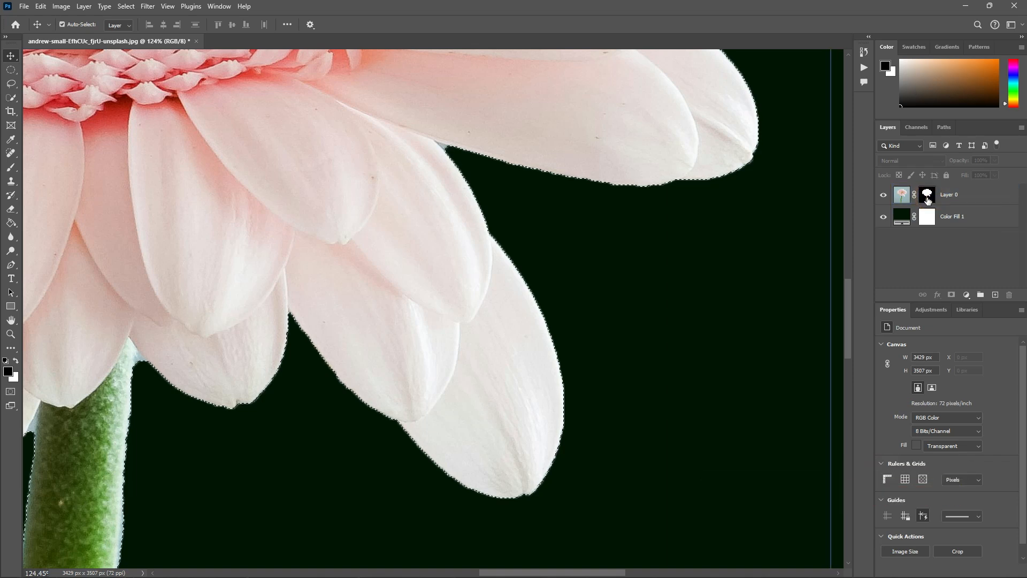
Step: Refine the flower selection's edge in Select and Mask with Smooth 55, Feather 9.1 px and Contrast 39%
key(ctrl+alt+r)
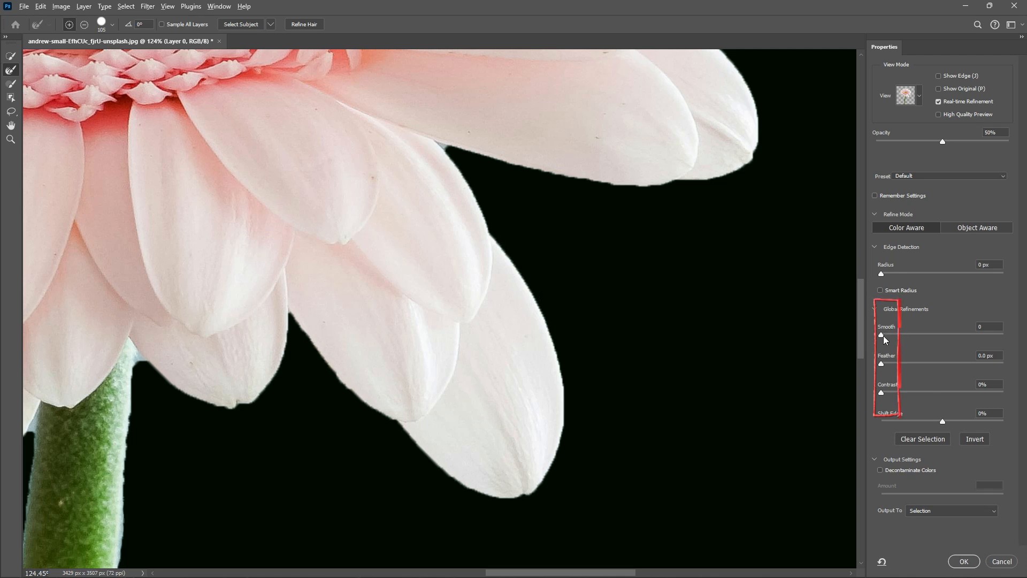
drag(882, 336, 915, 335)
click(921, 331)
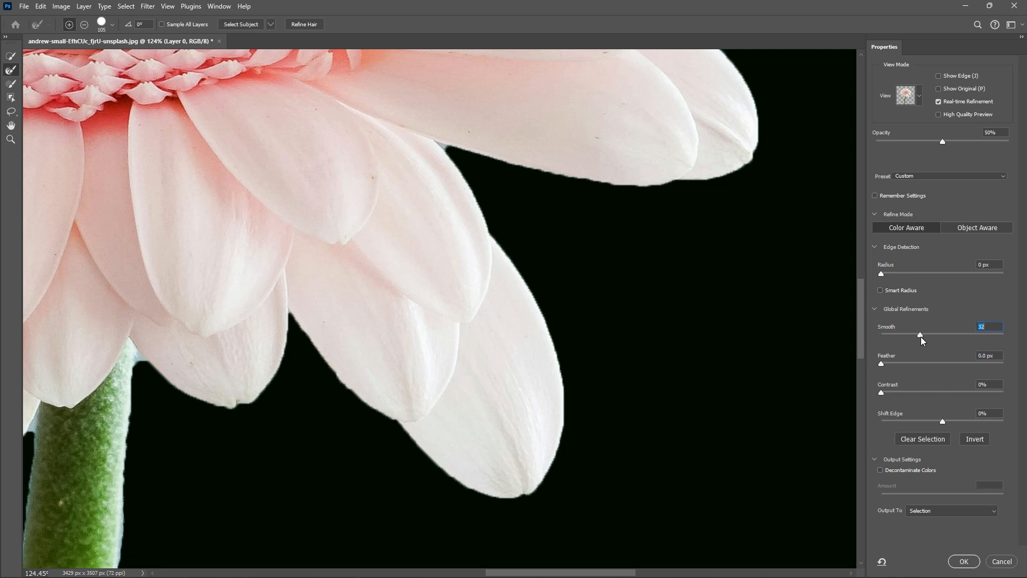
drag(920, 336, 923, 336)
drag(882, 364, 933, 365)
drag(897, 365, 924, 364)
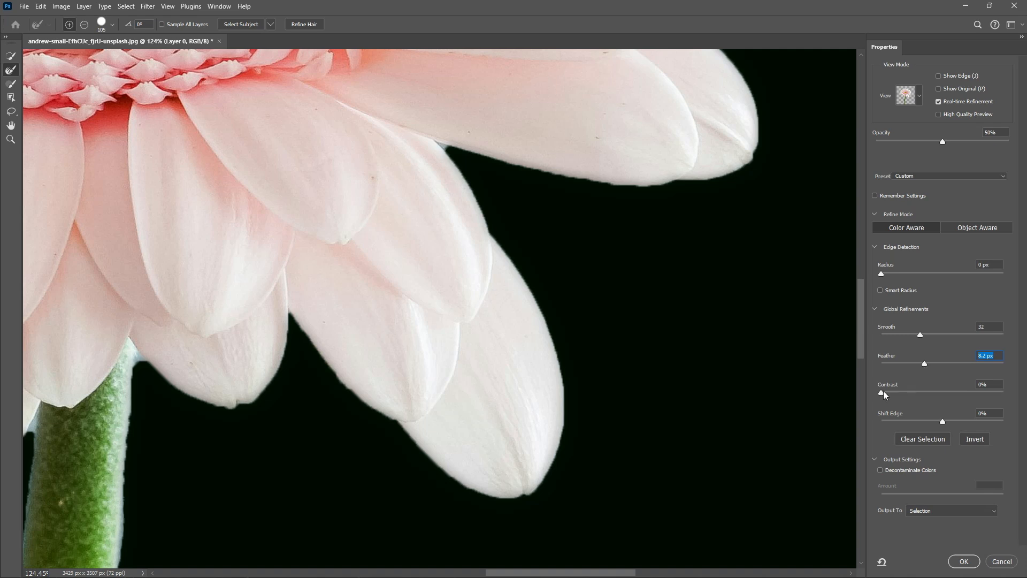
drag(882, 393, 907, 394)
drag(907, 390, 917, 394)
drag(919, 335, 940, 336)
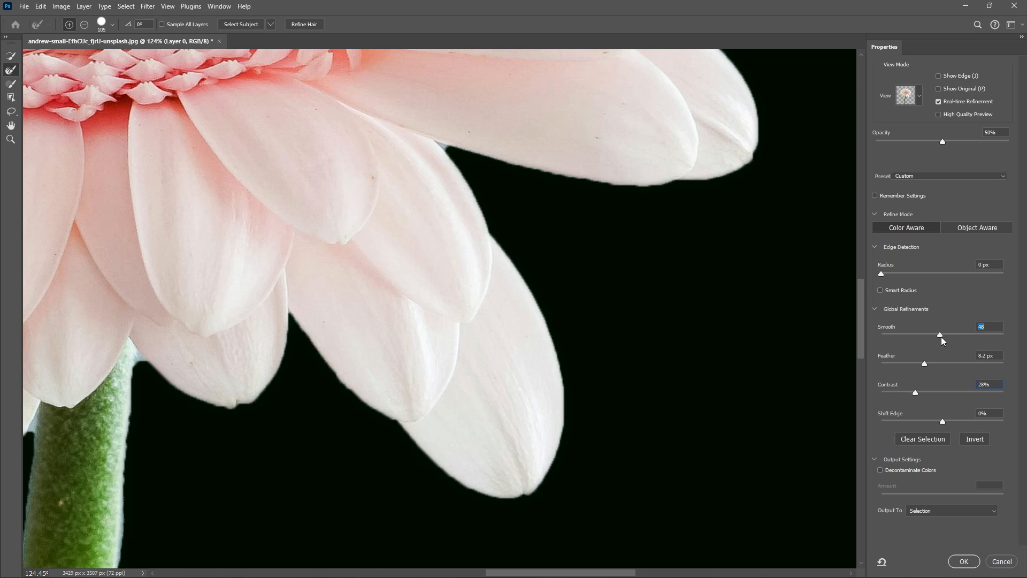
drag(942, 336, 929, 393)
Step: Output the refined flower selection to a new layer and apply the Select and Mask refinement
key(z)
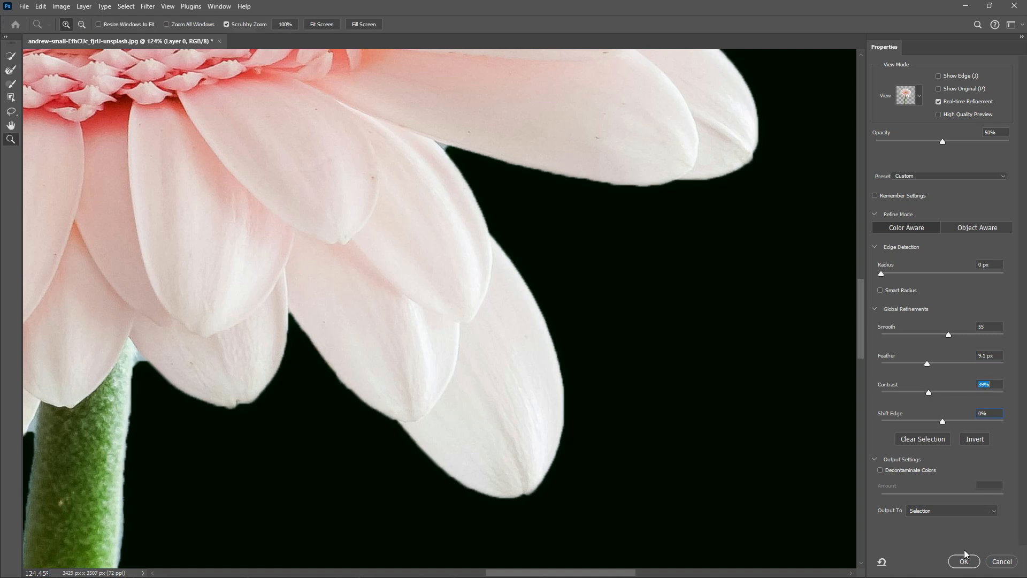
click(953, 510)
click(946, 539)
click(964, 561)
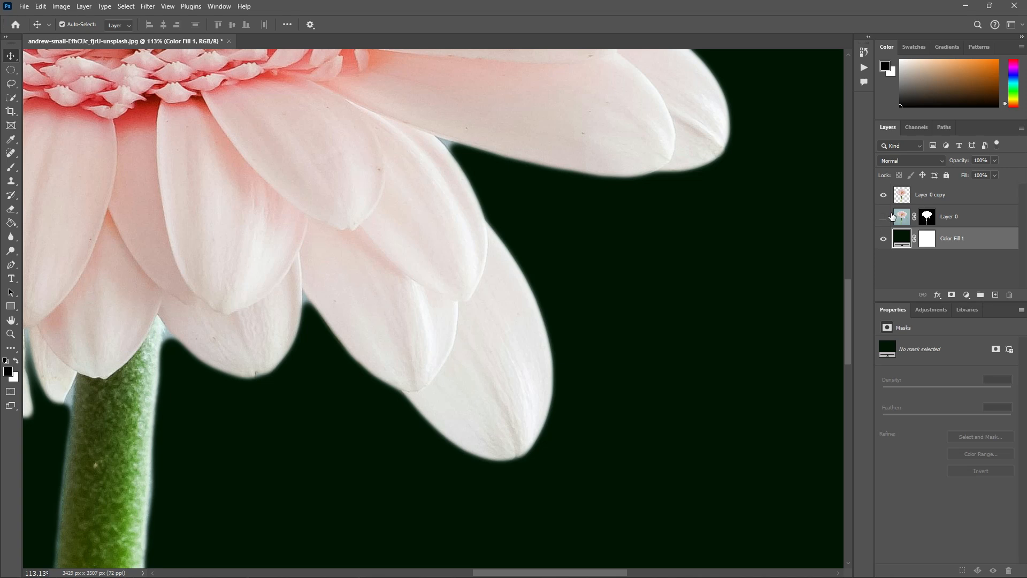
Step: Compare the petal edges of the refined flower copy and the original masked flower layer by toggling their visibility
click(884, 216)
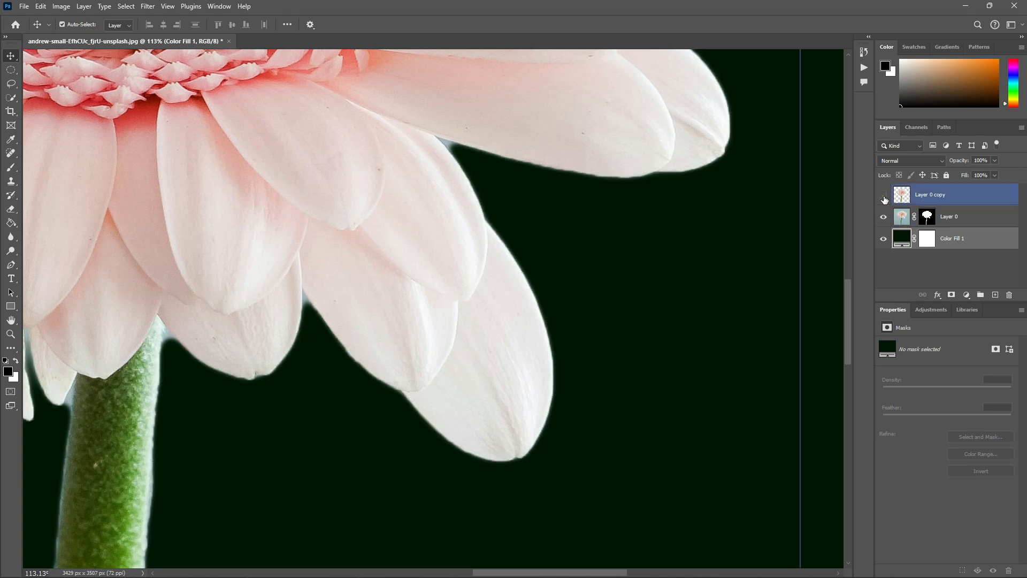
click(884, 195)
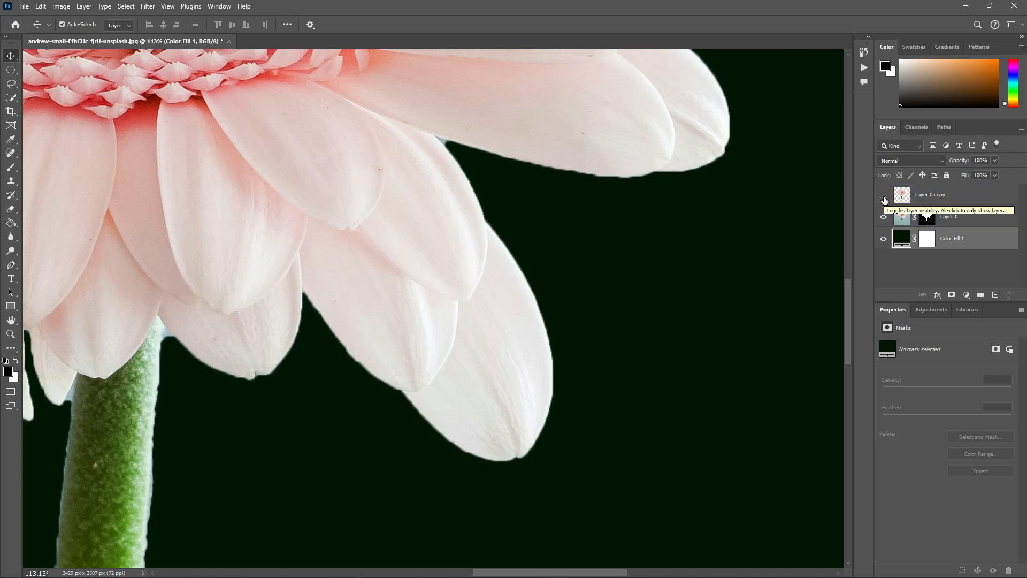
click(884, 198)
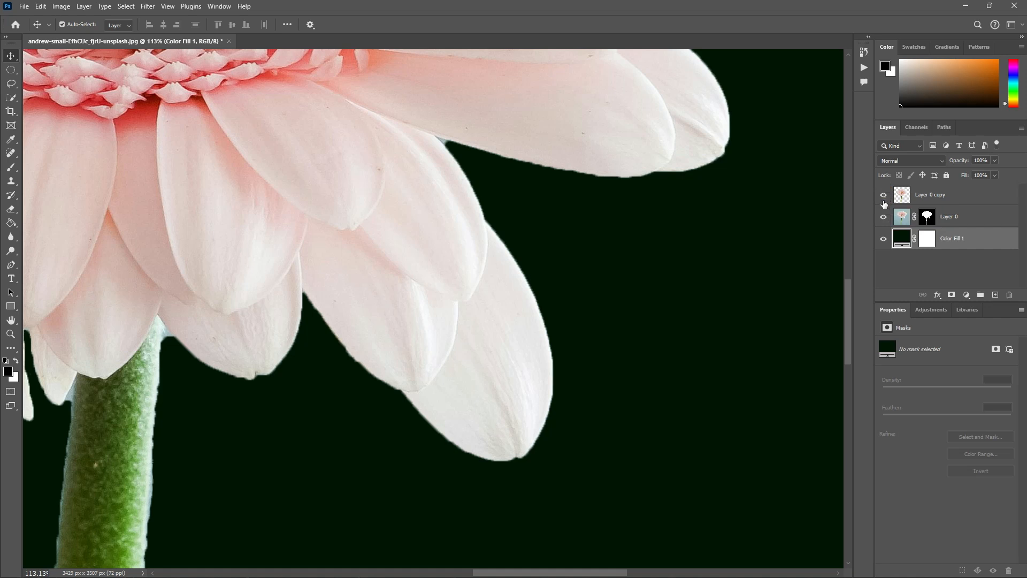
click(883, 218)
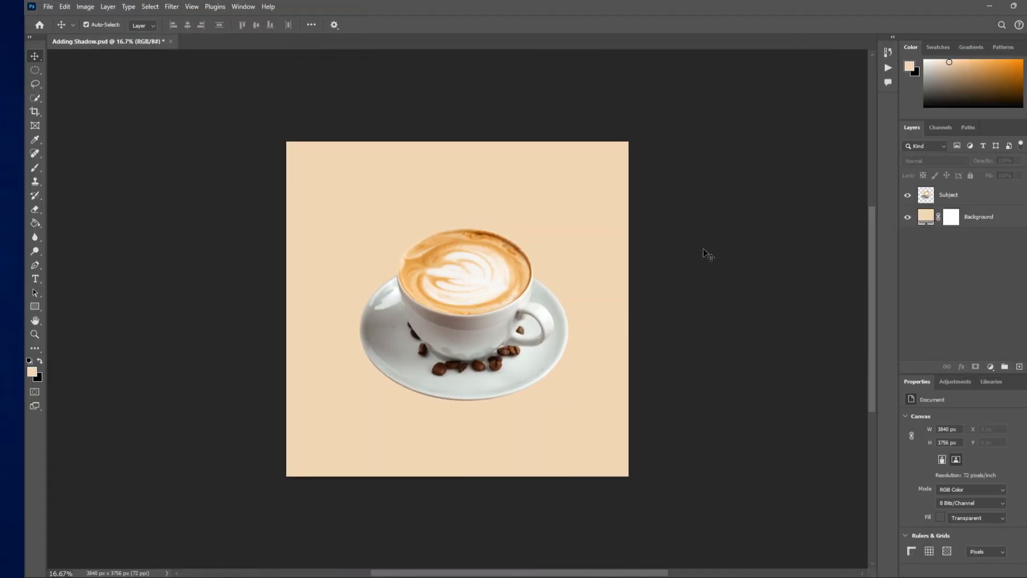
Step: In the Adding Shadow.psd coffee cup document, create a layer named Shadow and place it directly below the Subject layer
click(934, 199)
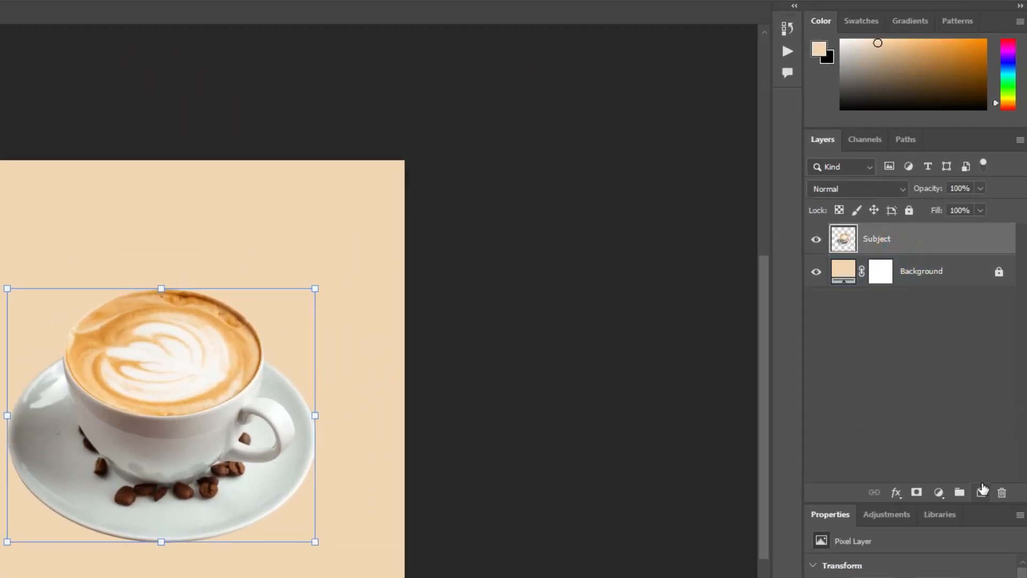
click(983, 488)
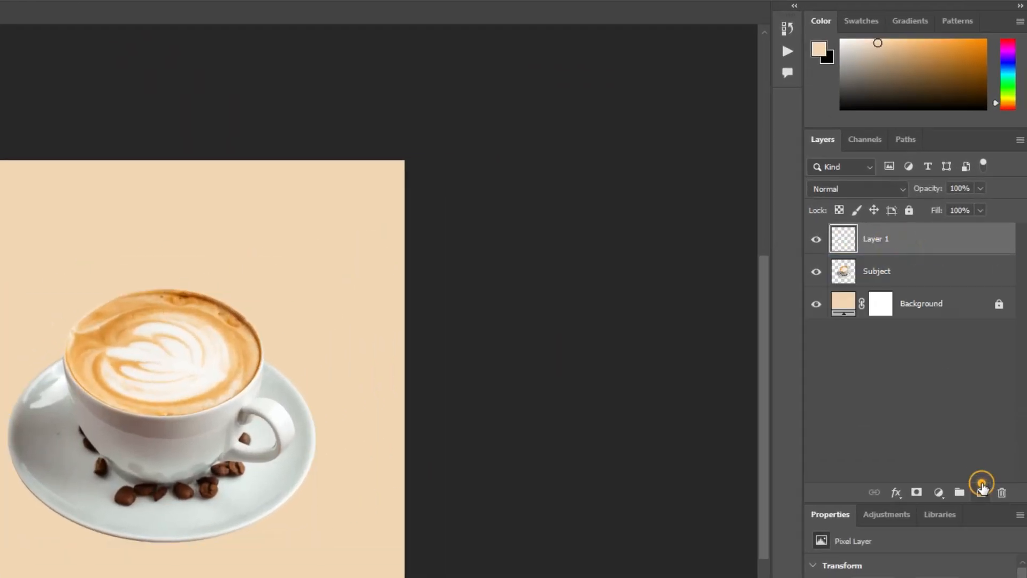
text(Shado)
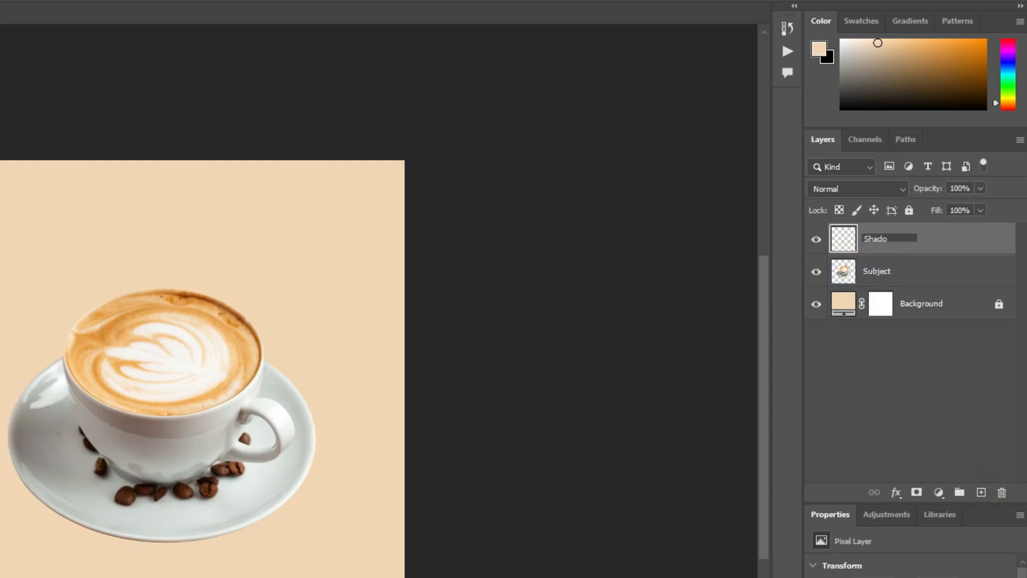
drag(883, 243, 902, 275)
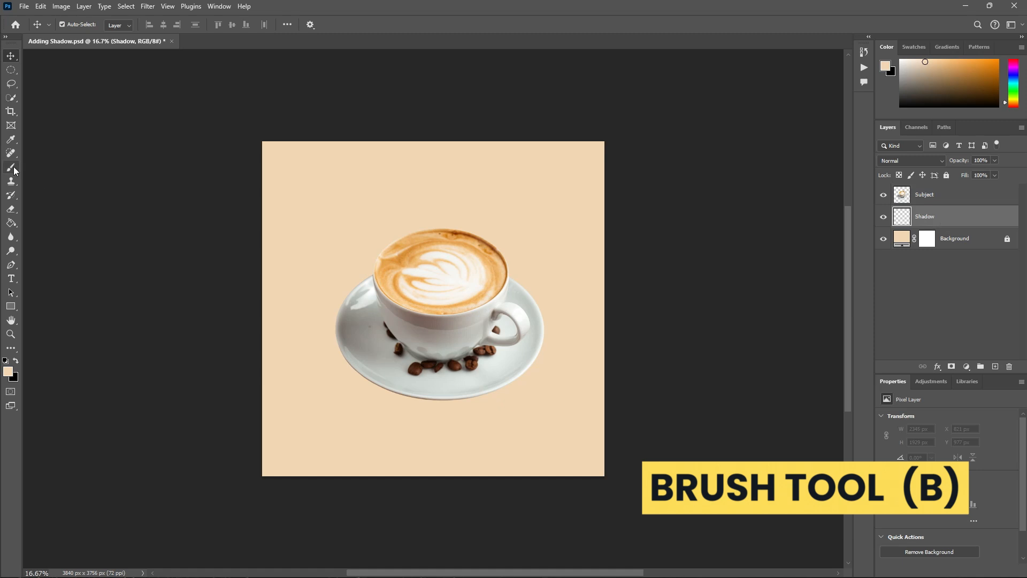
Step: Paint a soft black shadow beneath the saucer on the Shadow layer using a flattened elliptical brush with 0% hardness
click(11, 168)
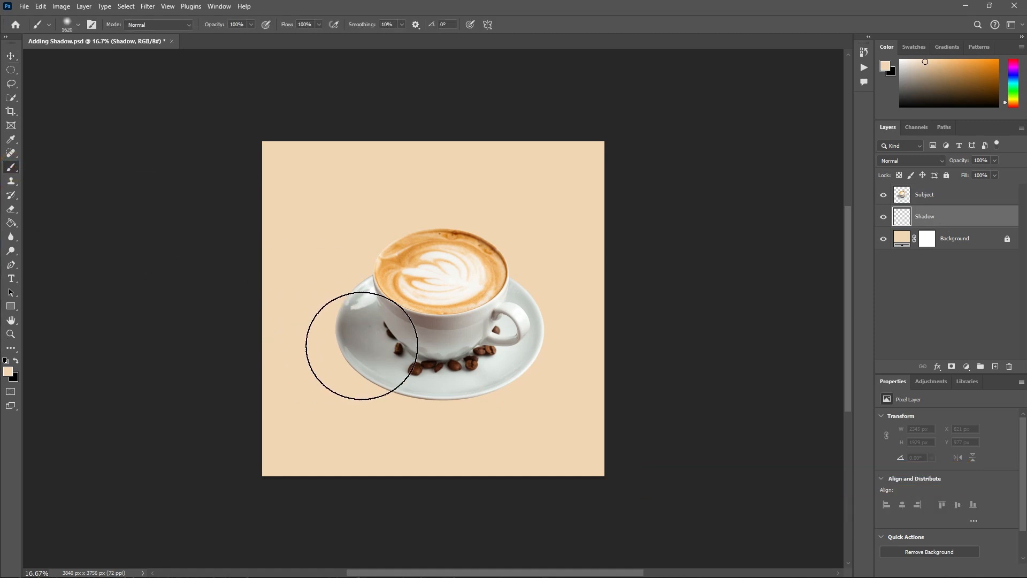
right_click(412, 338)
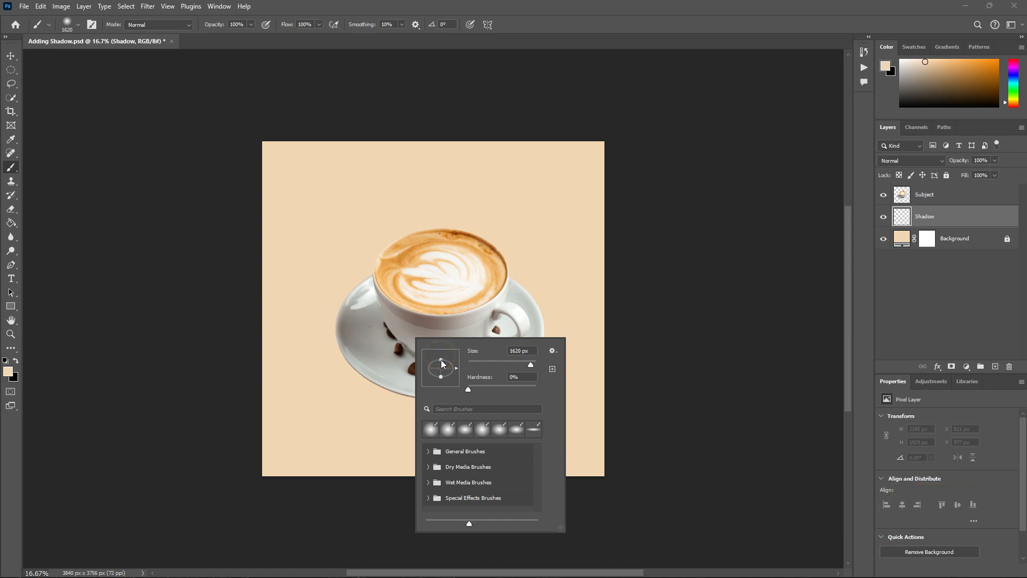
mouse_move(371, 328)
mouse_down()
mouse_move(426, 336)
mouse_move(388, 335)
mouse_move(424, 351)
mouse_move(384, 344)
mouse_move(396, 353)
mouse_move(383, 366)
mouse_up()
key(x)
key(v)
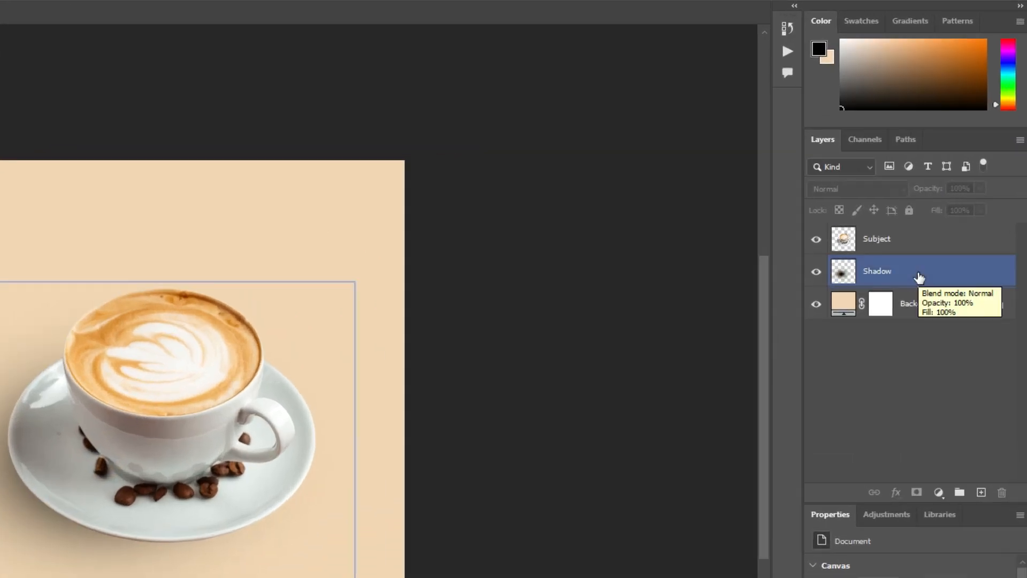
Step: Add a mask to the Shadow layer and paint it black above the cup and at the saucer's lower right to remove excess shadow
click(953, 220)
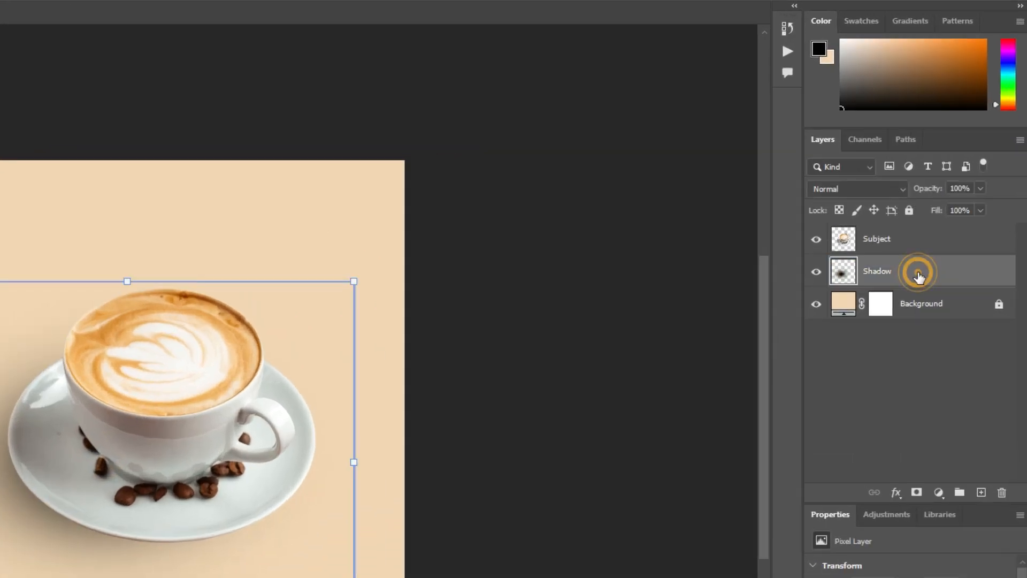
click(917, 492)
key(b)
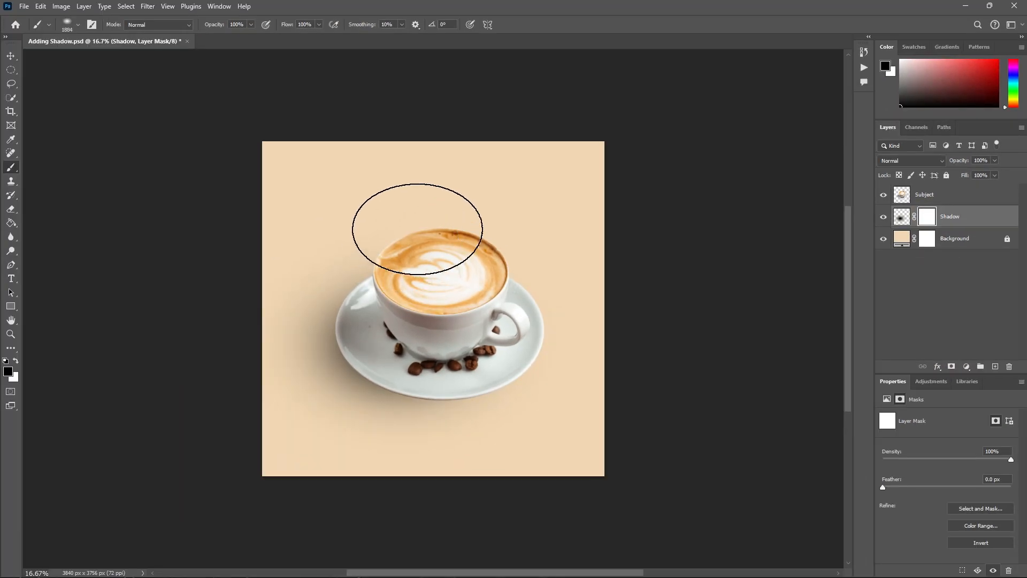
mouse_move(418, 230)
mouse_down()
mouse_move(321, 252)
mouse_move(298, 280)
mouse_move(345, 235)
mouse_move(394, 220)
mouse_up()
drag(522, 435, 495, 445)
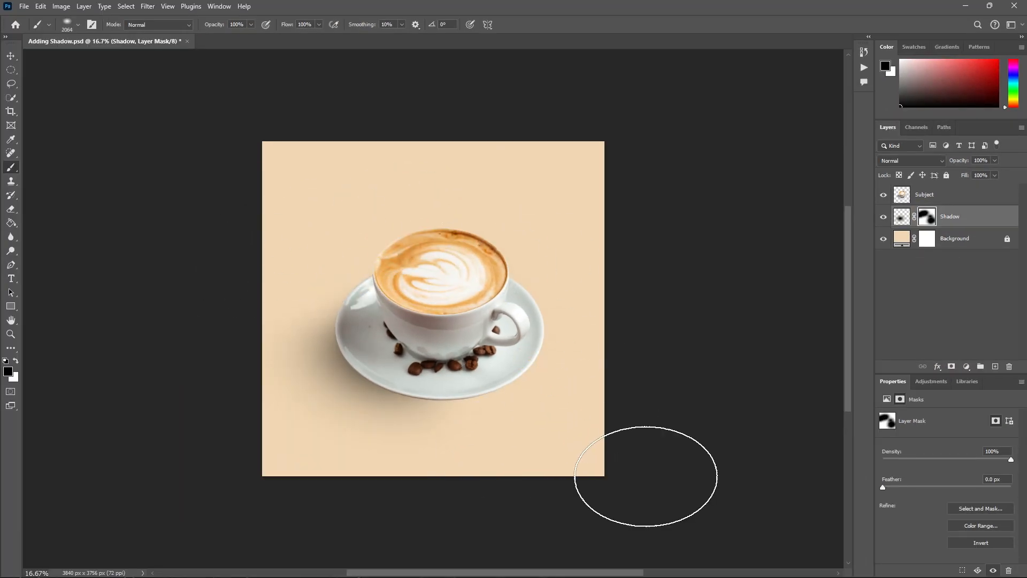
Step: Add a new layer above Subject and dab soft black over the cup's lower front with a rounder 1956 px brush
click(945, 191)
key(v)
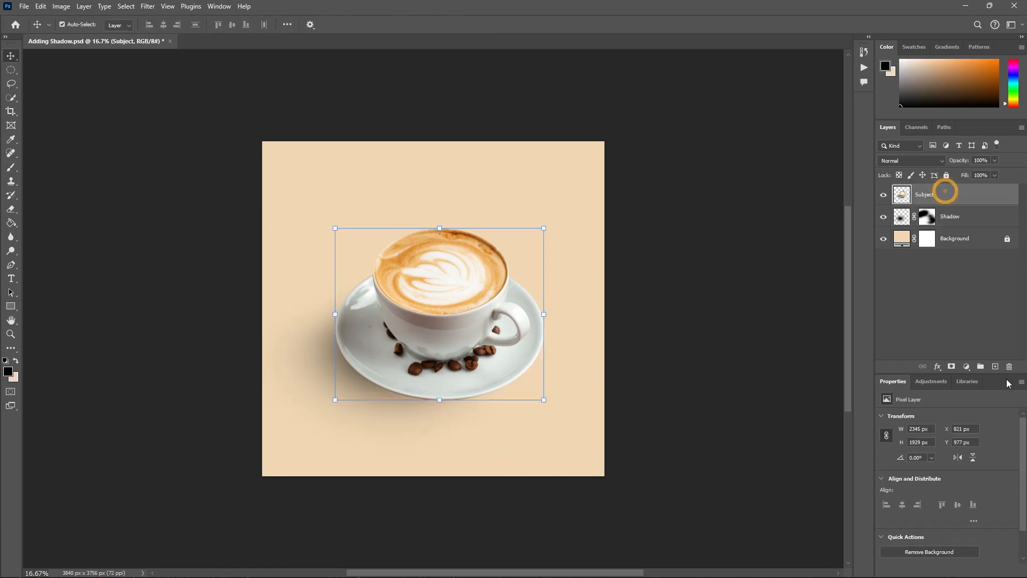
click(996, 367)
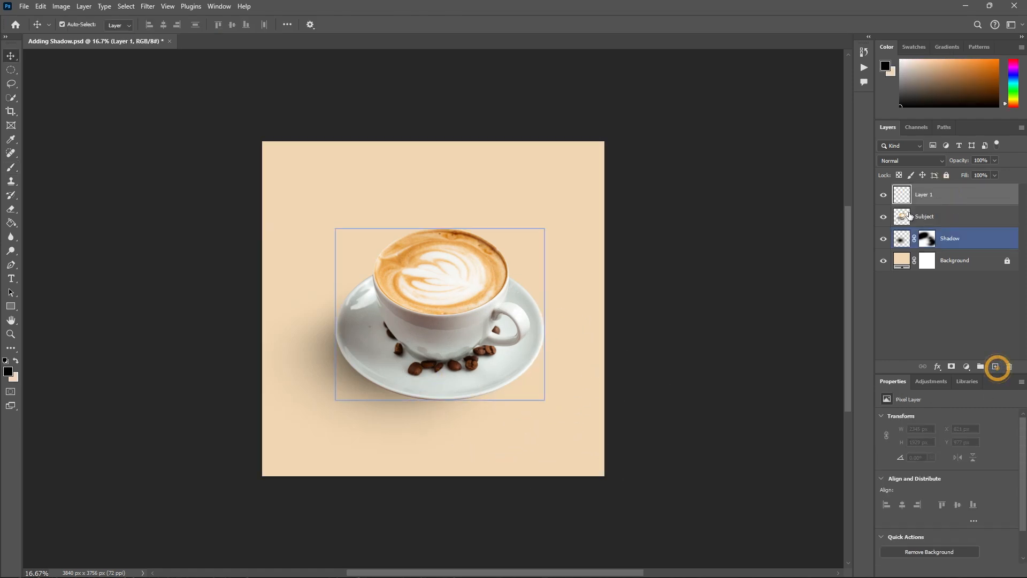
key(b)
mouse_move(437, 331)
mouse_down()
mouse_move(410, 340)
mouse_move(418, 339)
mouse_up()
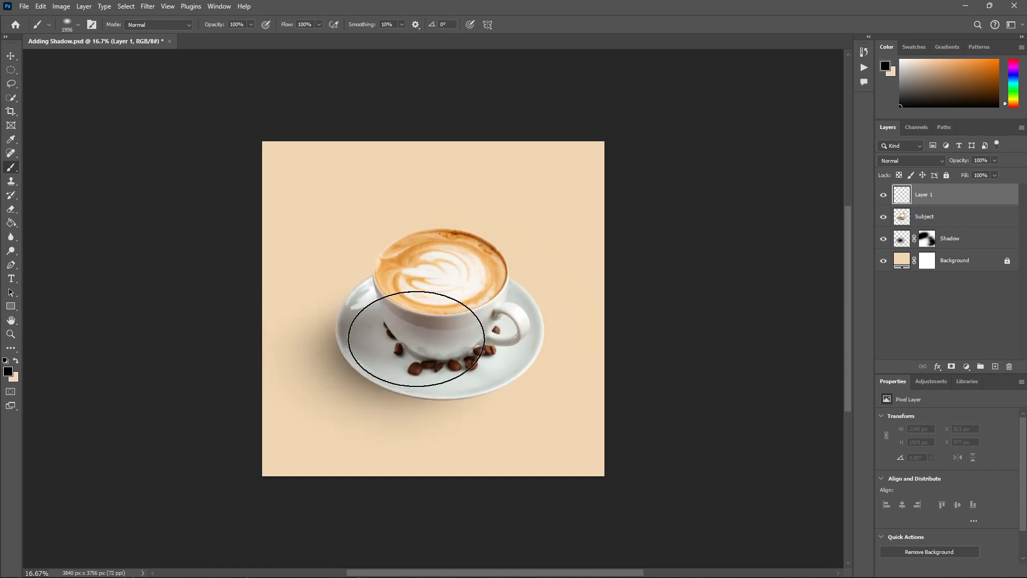
right_click(412, 332)
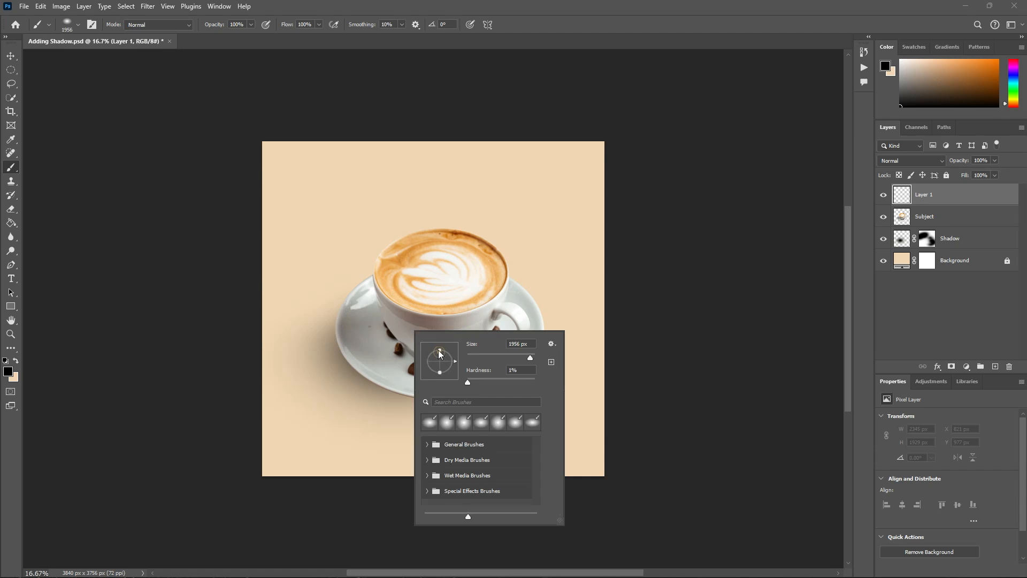
click(592, 2)
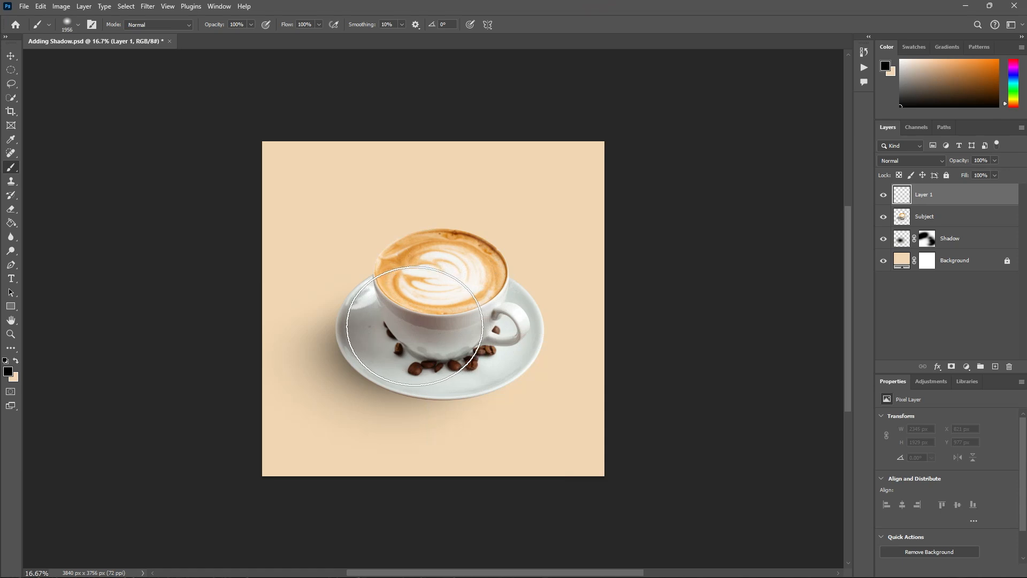
click(434, 341)
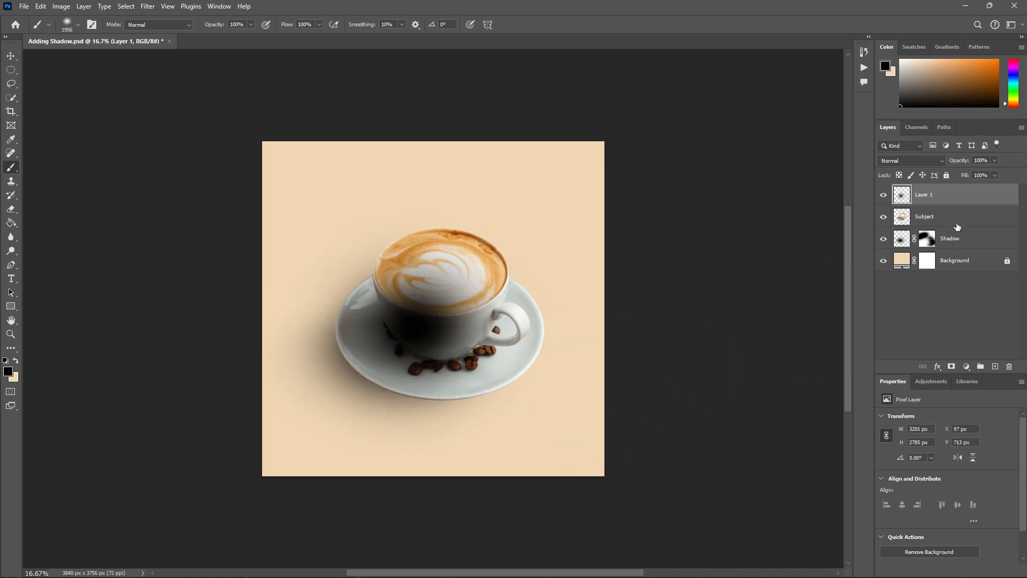
Step: Add a mask to Layer 1 and paint its center black to remove the dark shading over the cup
click(953, 367)
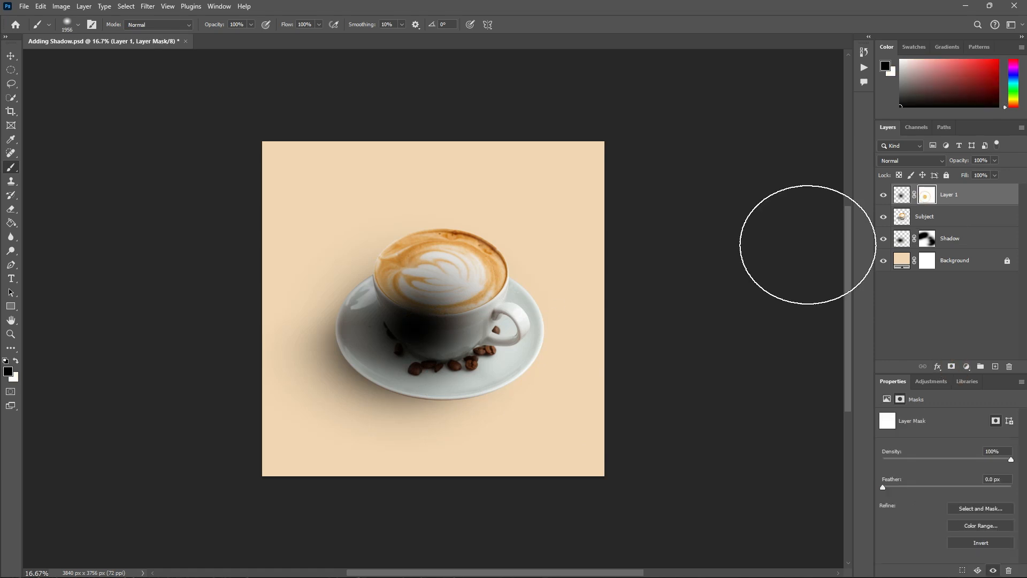
click(927, 195)
mouse_move(466, 283)
mouse_down()
mouse_move(452, 279)
mouse_move(467, 309)
mouse_up()
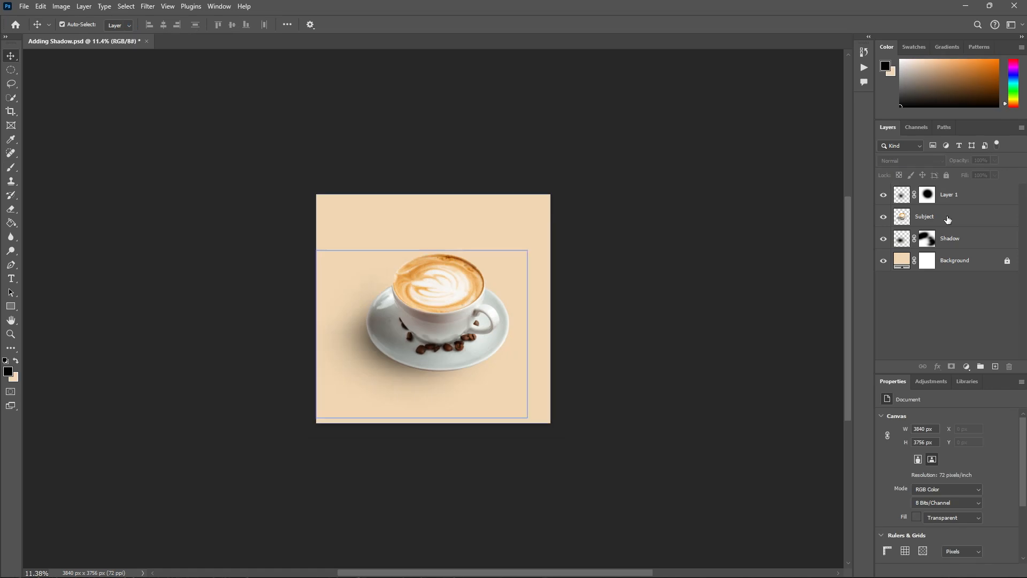
Step: Clip the masked Layer 1 shading to the Subject layer with a clipping mask
click(959, 201)
click(958, 201)
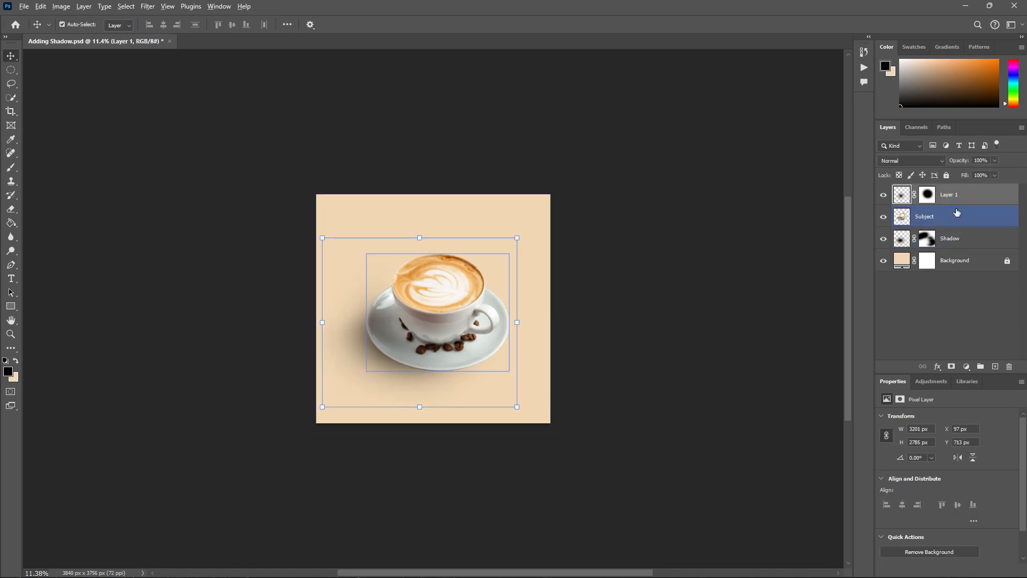
alt+click(958, 201)
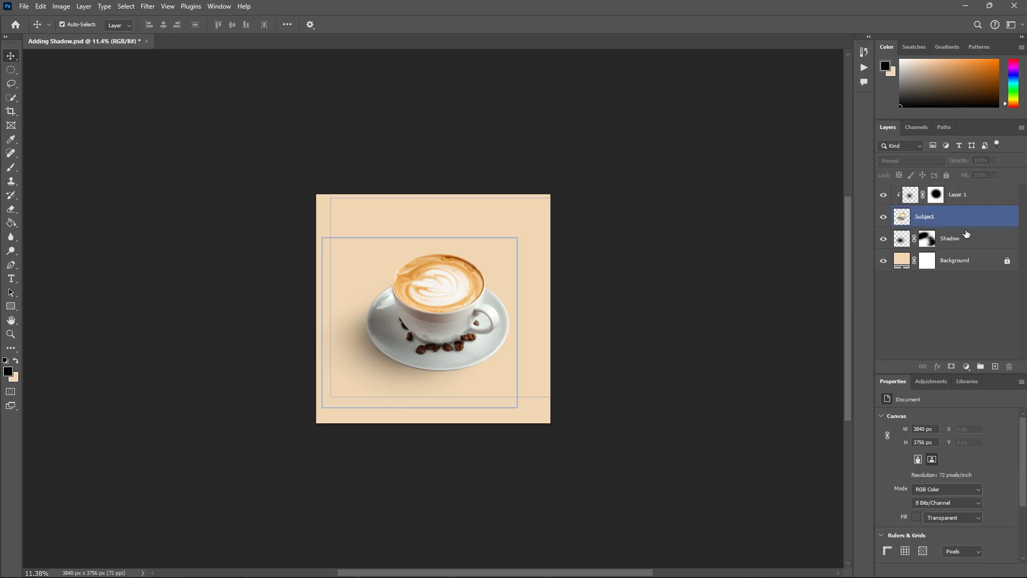
Step: Add a Levels adjustment layer at the top, clip it to the Subject, and slightly raise its black input level
click(967, 367)
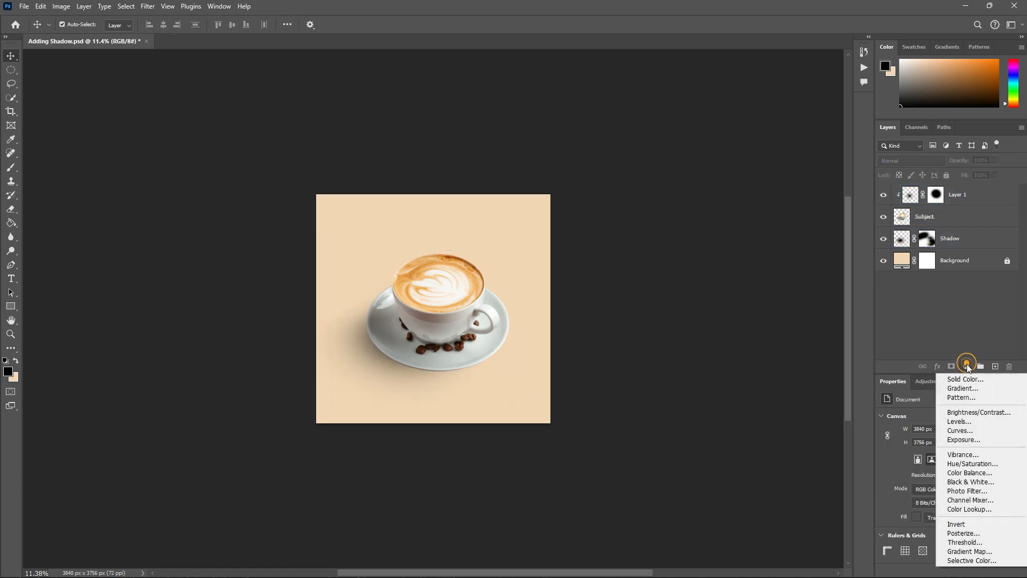
click(963, 422)
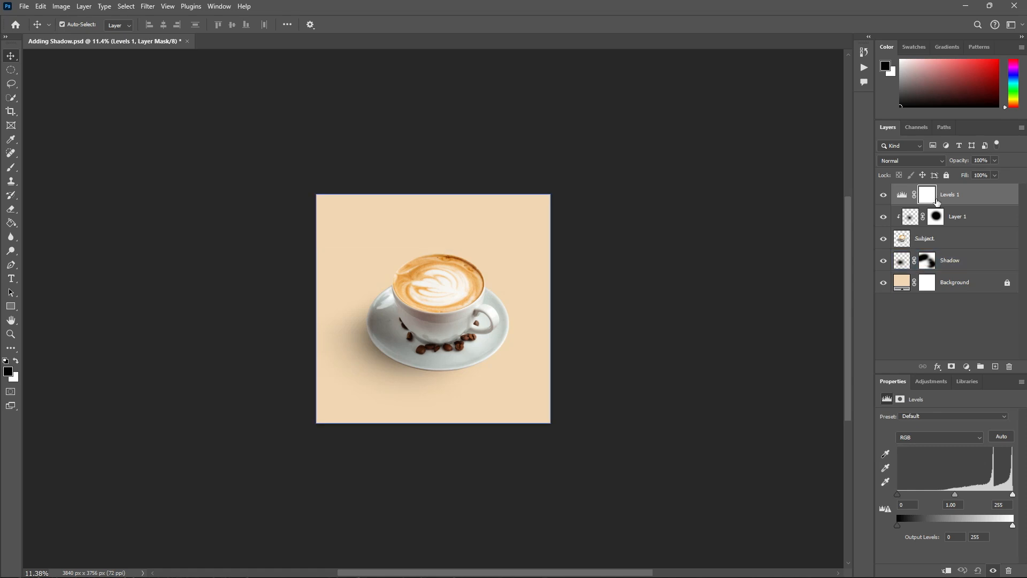
alt+click(960, 201)
alt+click(966, 202)
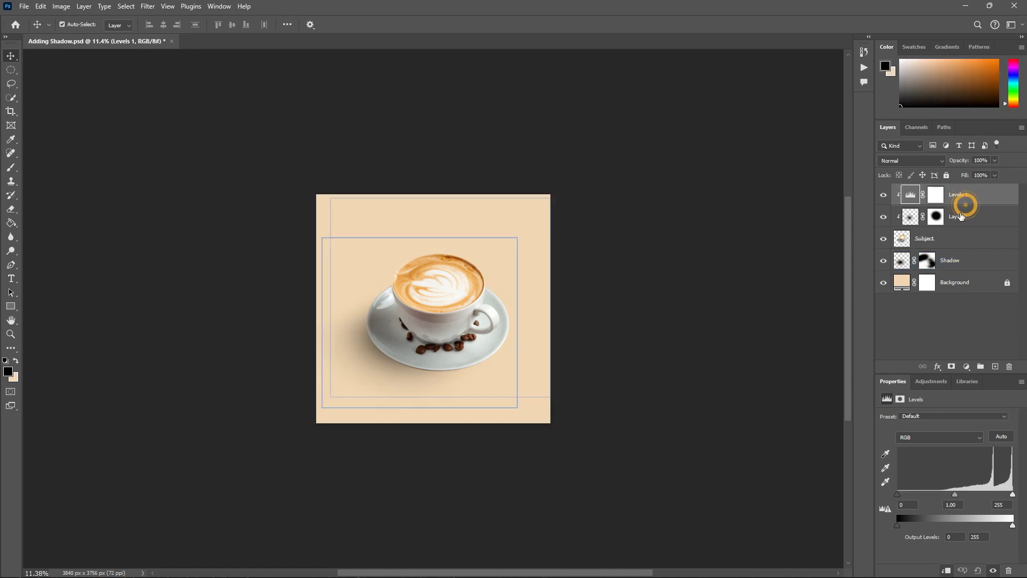
drag(899, 495, 905, 494)
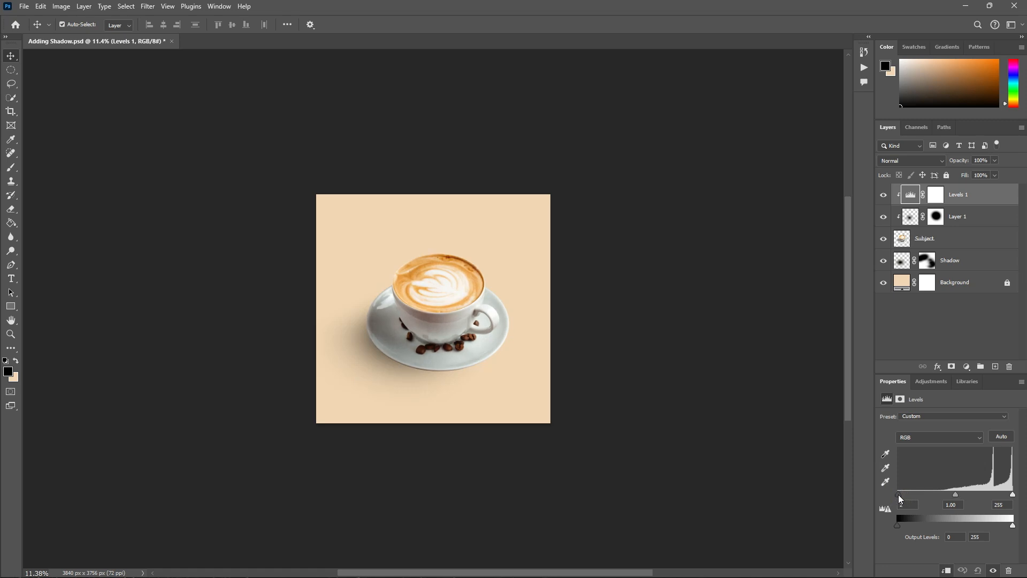
click(952, 498)
click(976, 343)
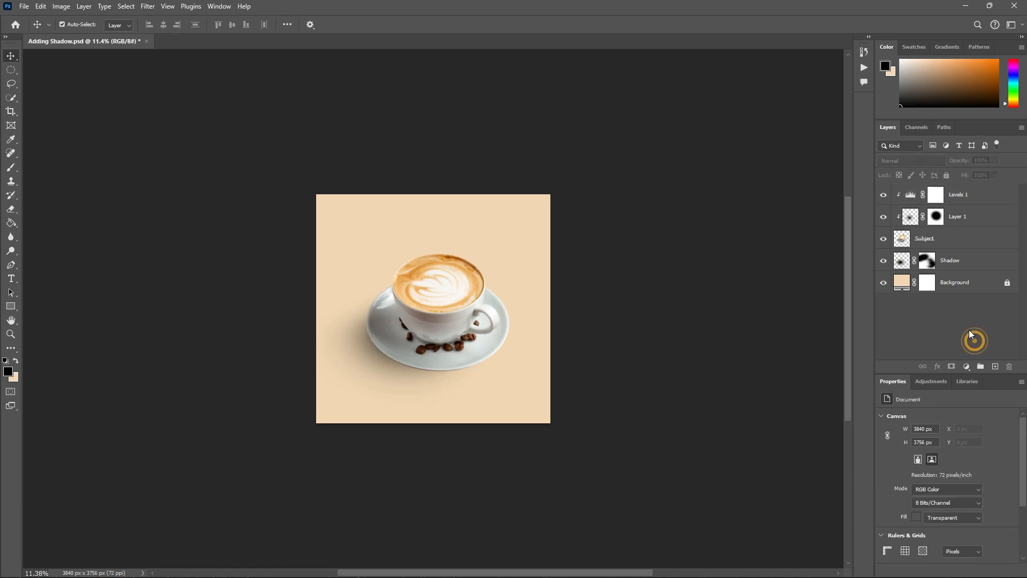
Step: Lower the opacity of the clipped Layer 1 shading to 80% and deselect the layer
click(963, 216)
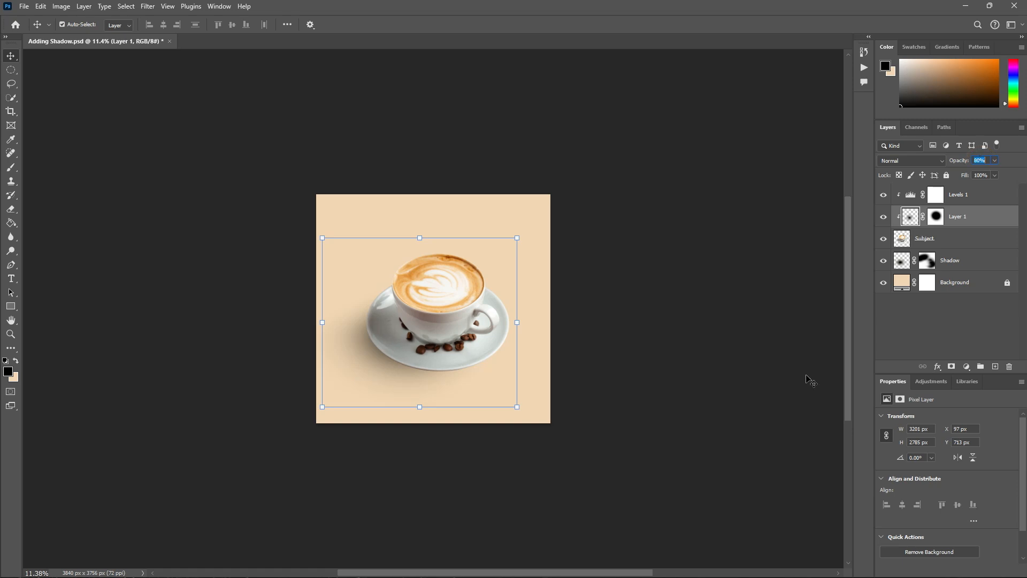
click(807, 376)
drag(686, 399, 672, 381)
scroll(662, 414, up, 2)
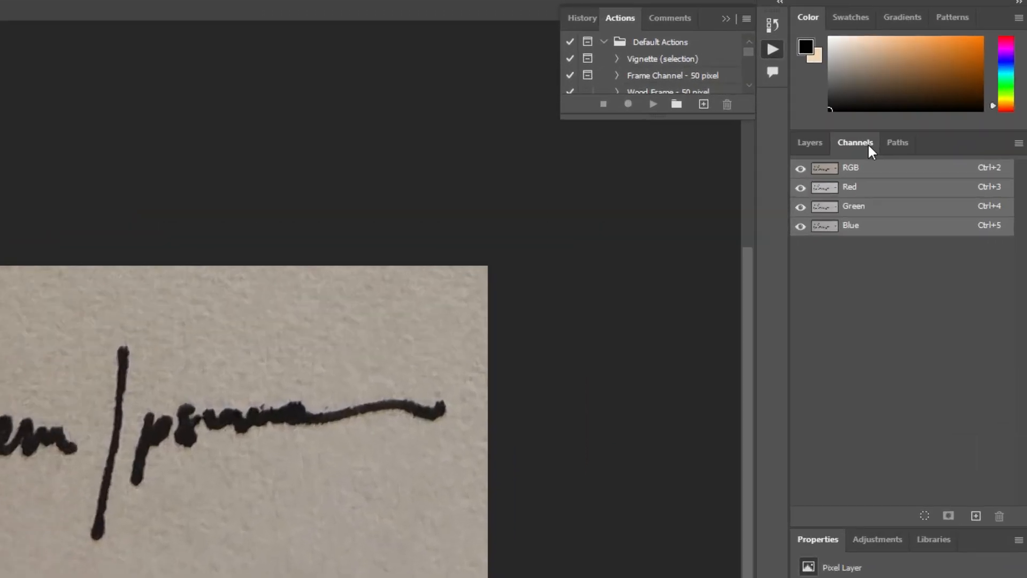
Step: Duplicate the Red channel of the signature photo as Red copy
click(861, 187)
right_click(866, 188)
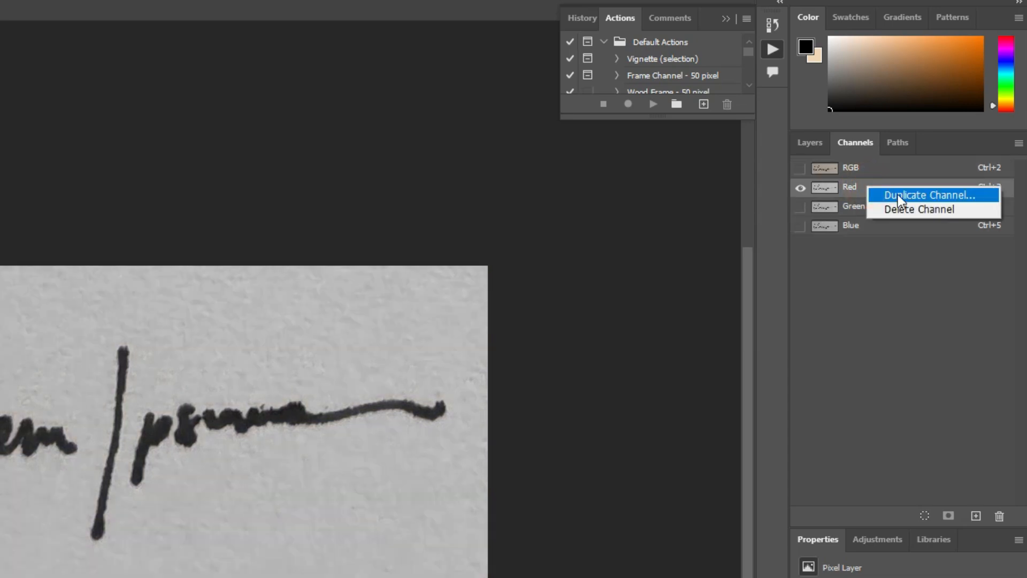
click(898, 195)
click(368, 202)
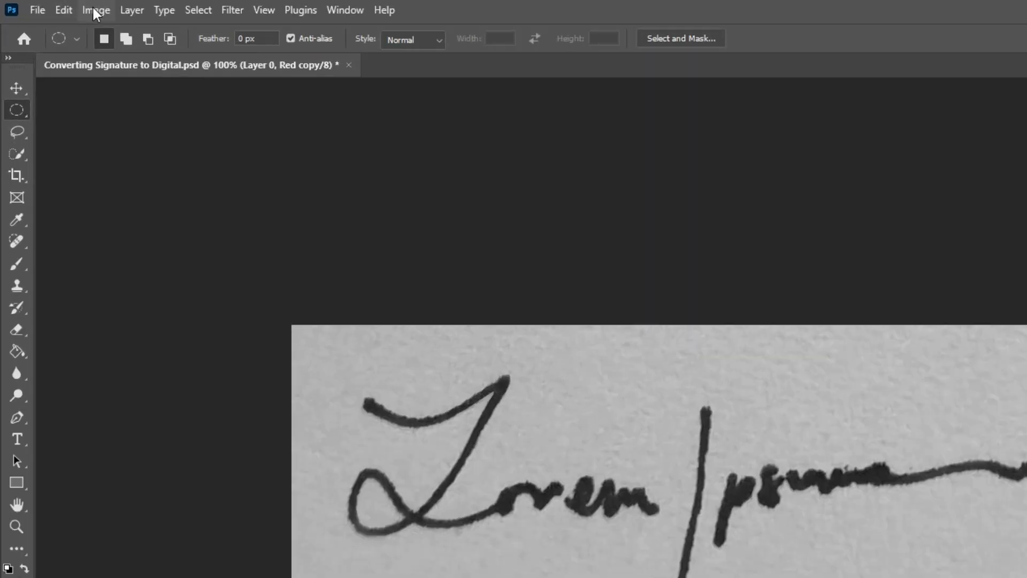
Step: Apply Curves to the Red copy channel, bringing the black and white points together at input 100 for pure black strokes on white
click(61, 6)
click(72, 36)
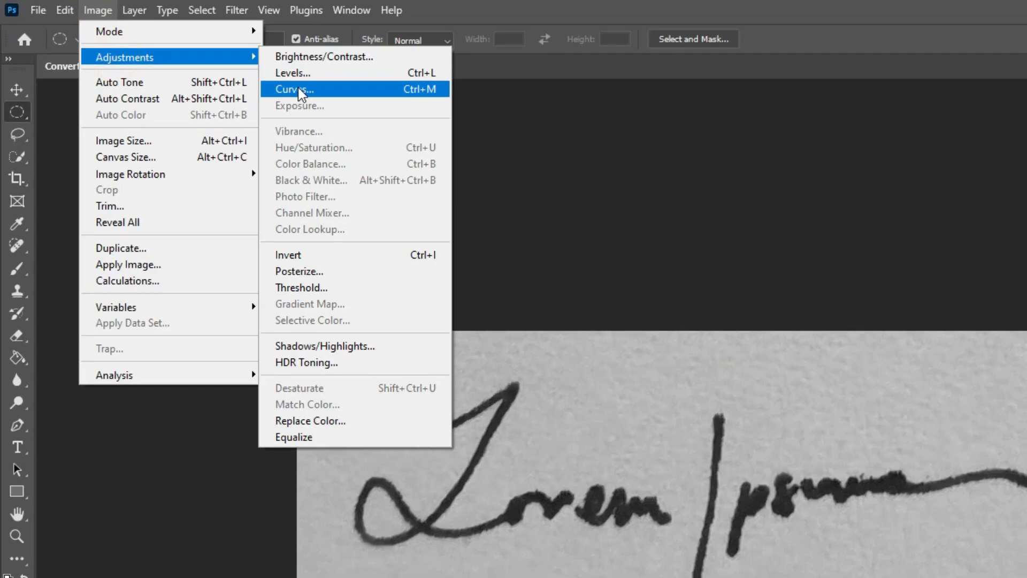
click(327, 100)
drag(760, 279, 740, 190)
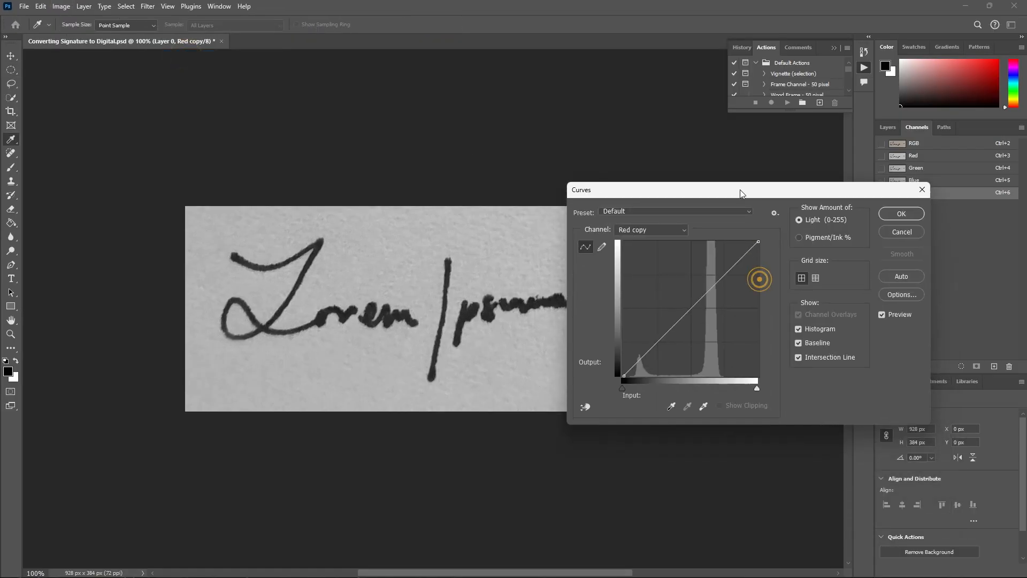
drag(625, 387, 673, 387)
drag(757, 387, 674, 387)
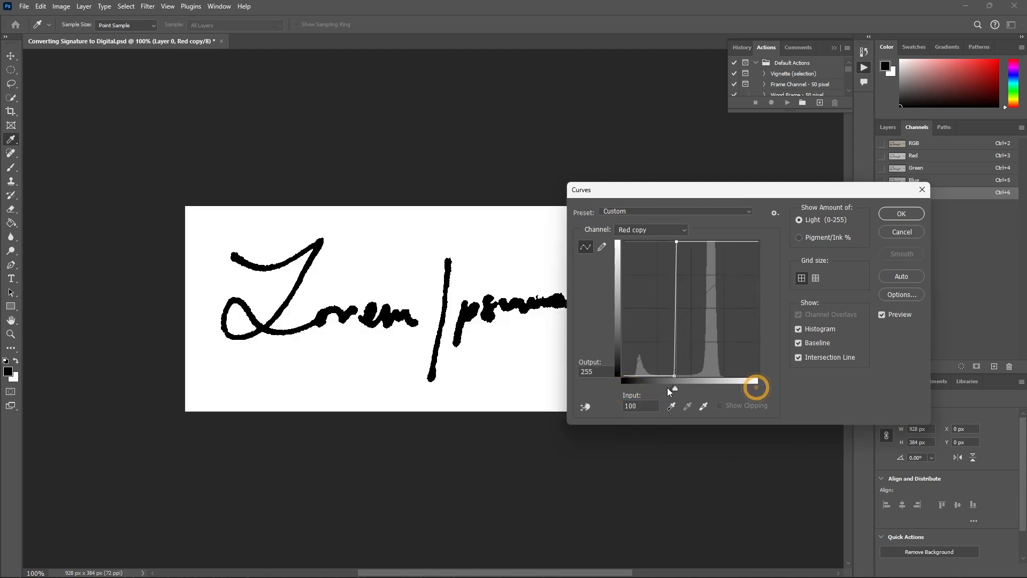
drag(699, 191, 656, 38)
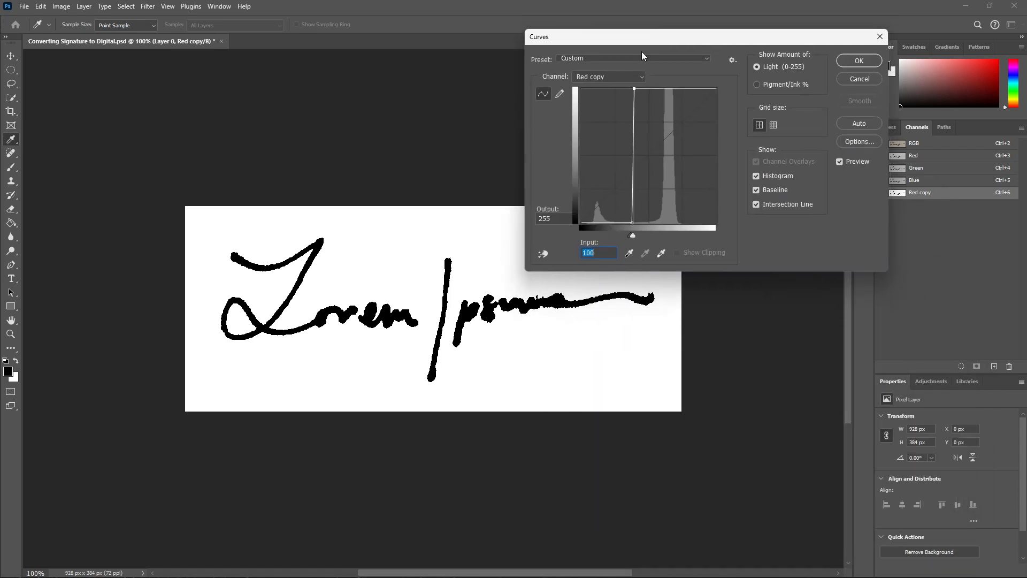
click(858, 61)
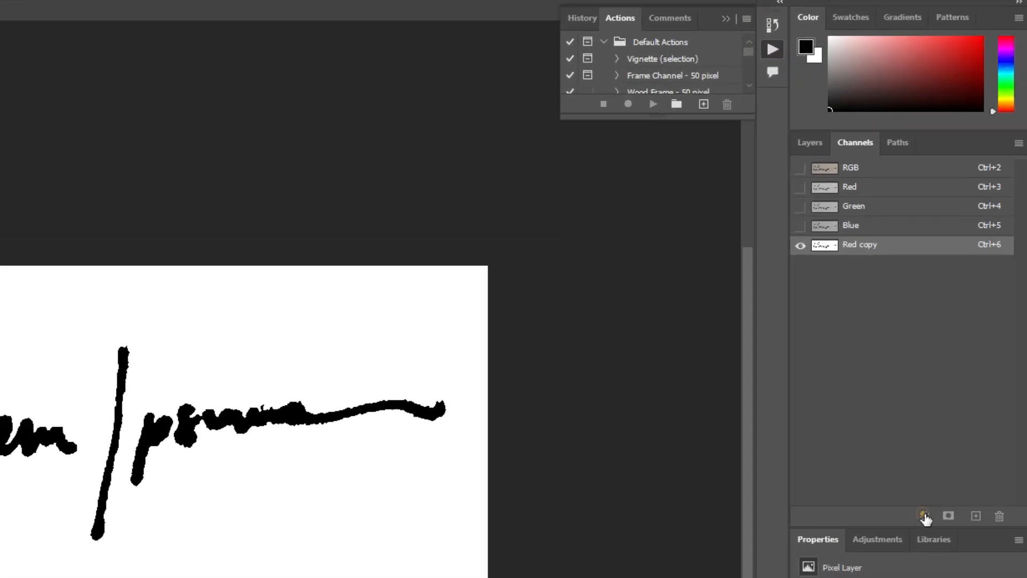
Step: Load the Red copy channel as a selection and delete that channel
click(925, 517)
drag(895, 245, 1000, 516)
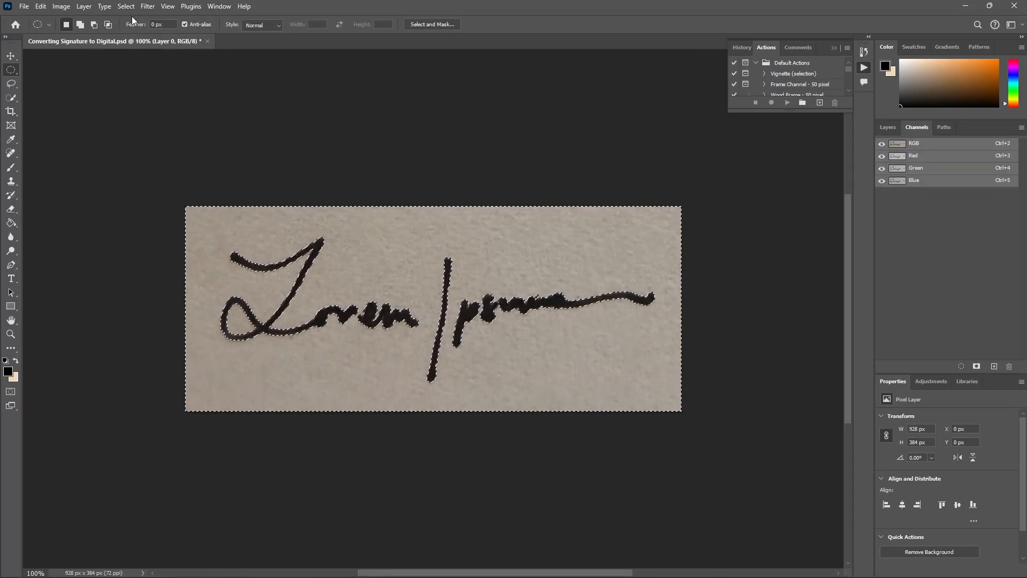
Step: Invert the selection to the signature strokes and fill it with a black (000000) Solid Color layer above Layer 0
click(126, 6)
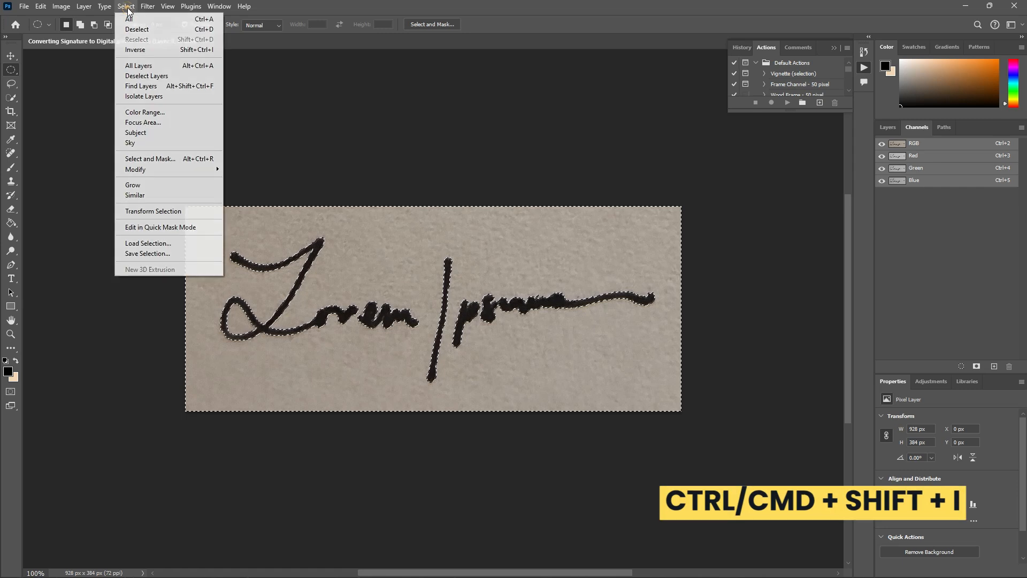
click(136, 50)
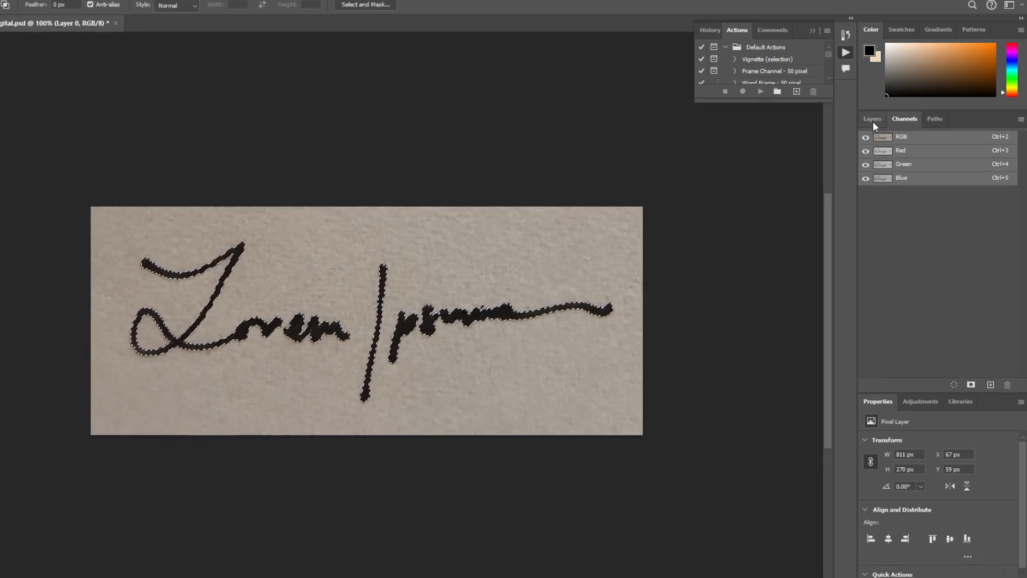
click(873, 118)
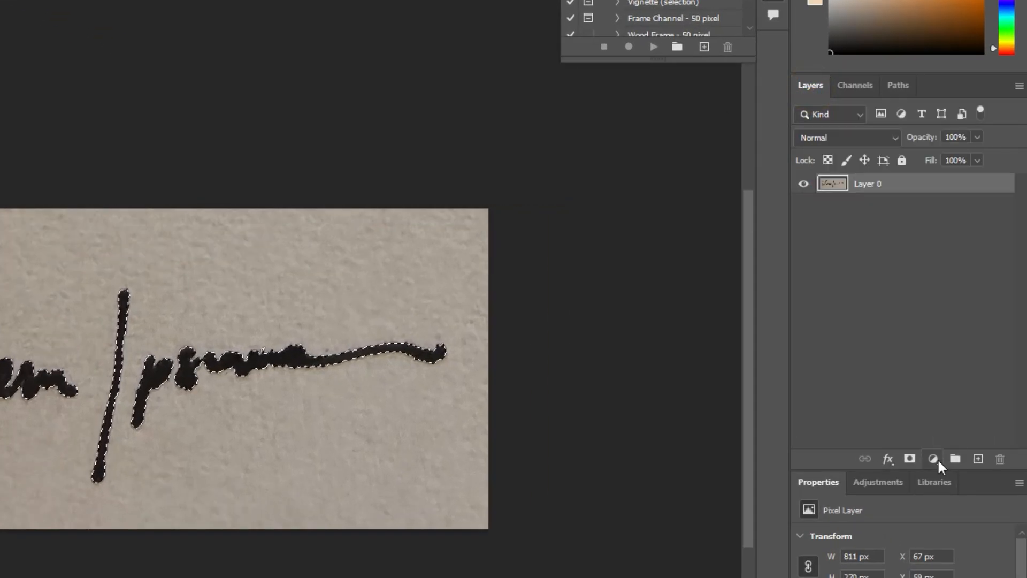
click(933, 459)
click(936, 477)
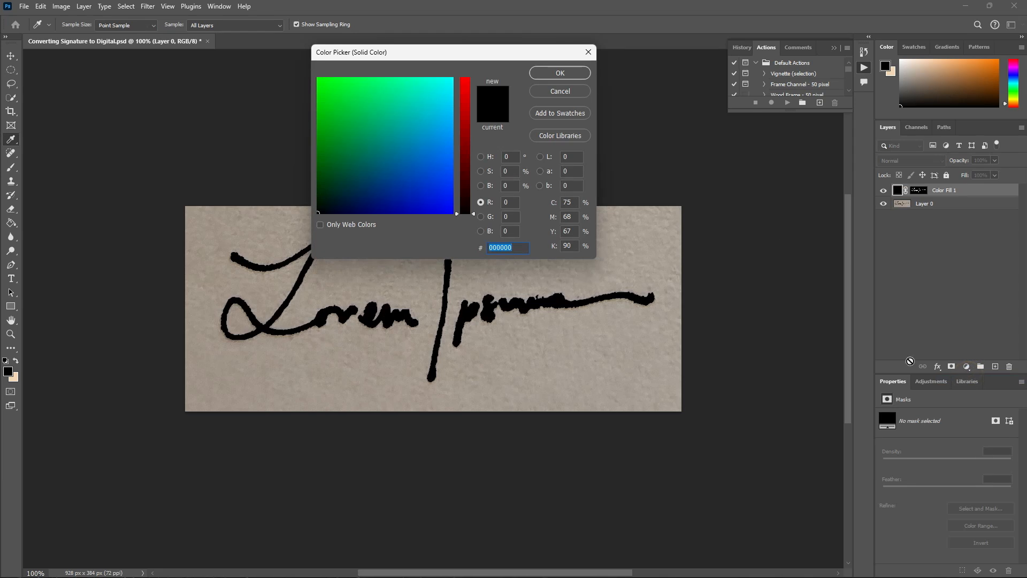
click(560, 73)
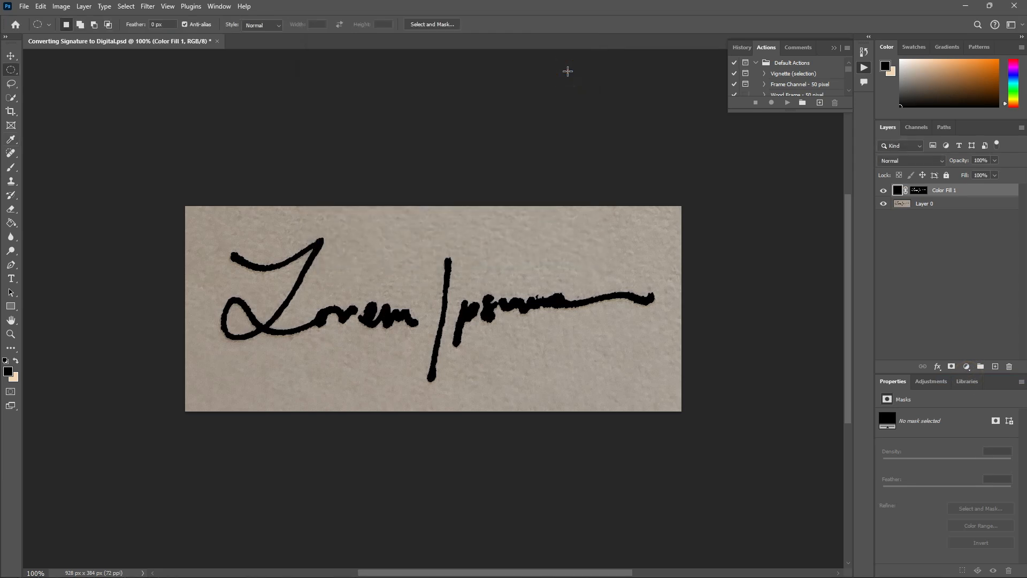
Step: Hide Layer 0 and place the signature fill layer in Letter.jpg, scaled down to fit between "Sincerely," and the printed name
click(883, 205)
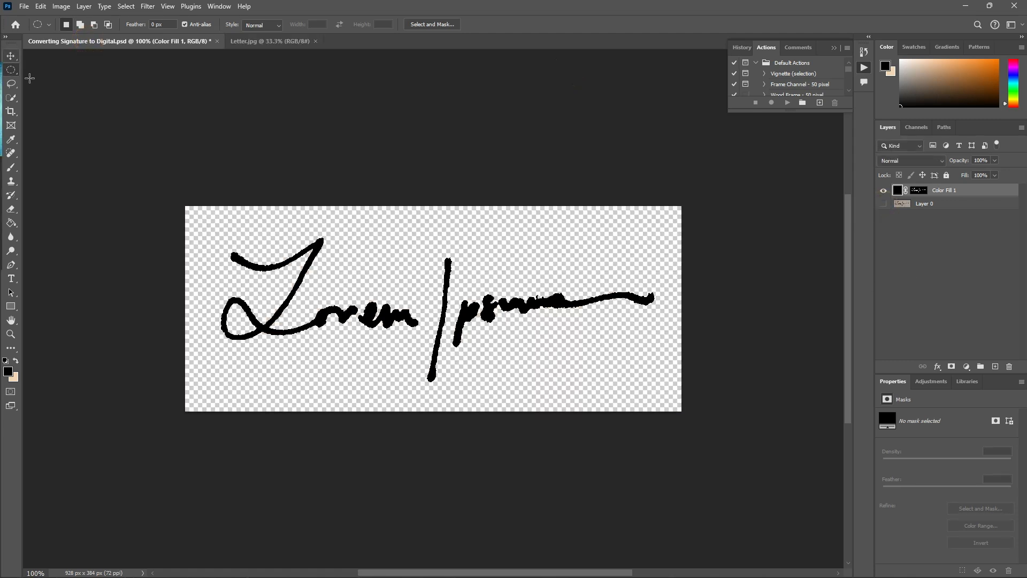
click(11, 56)
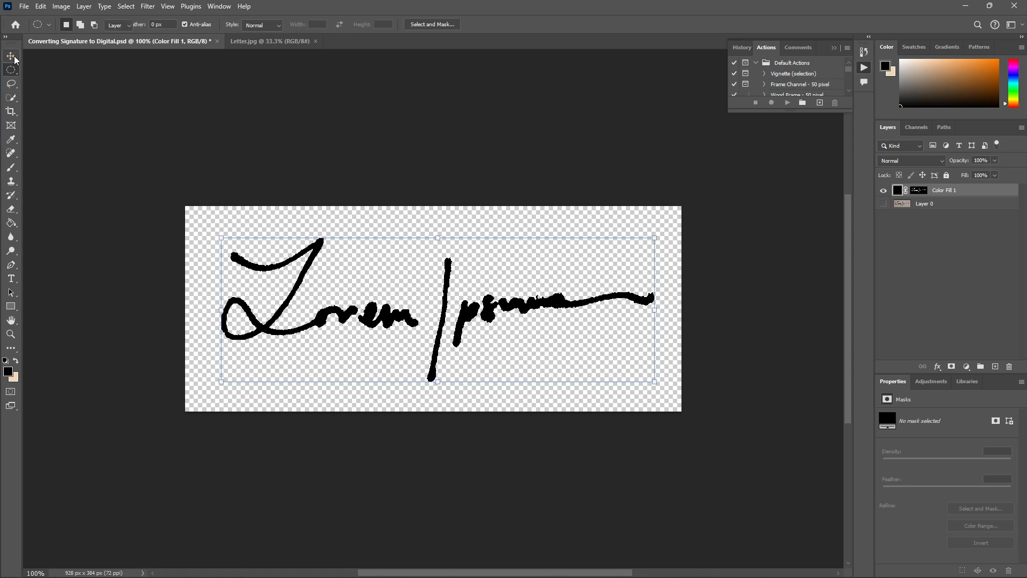
drag(449, 269, 306, 45)
mouse_move(403, 440)
mouse_down()
mouse_move(418, 452)
mouse_move(381, 460)
mouse_move(406, 444)
mouse_move(377, 461)
mouse_up()
key(Return)
click(695, 441)
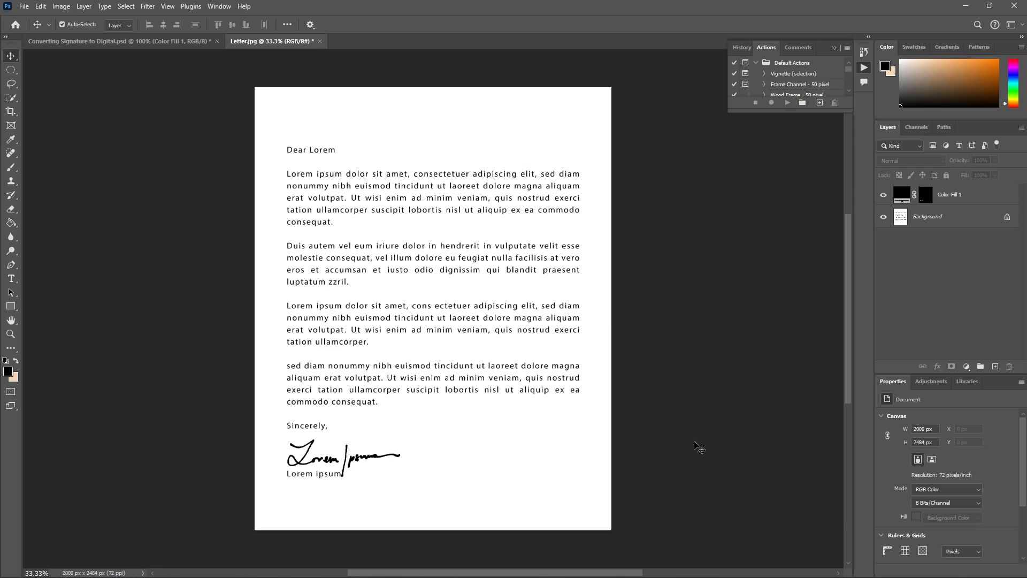